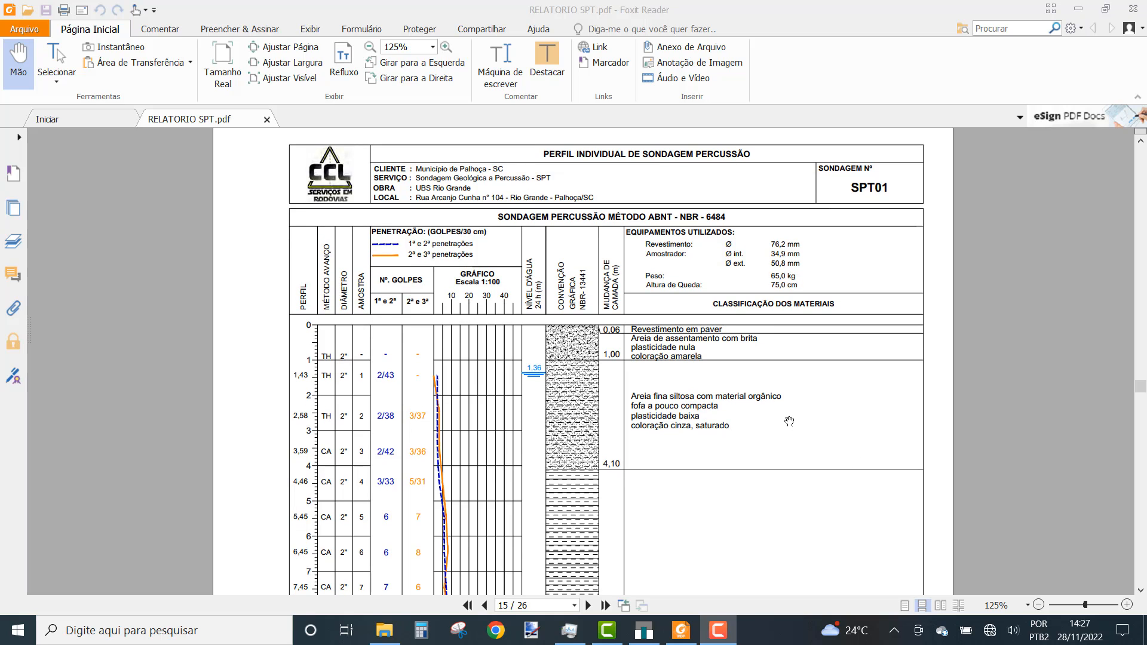
# Step: Switch to Estak and set the water level of borehole SP-01 to 1,36 m
pyautogui.moveTo(785, 426); pyautogui.dragTo(784, 413)
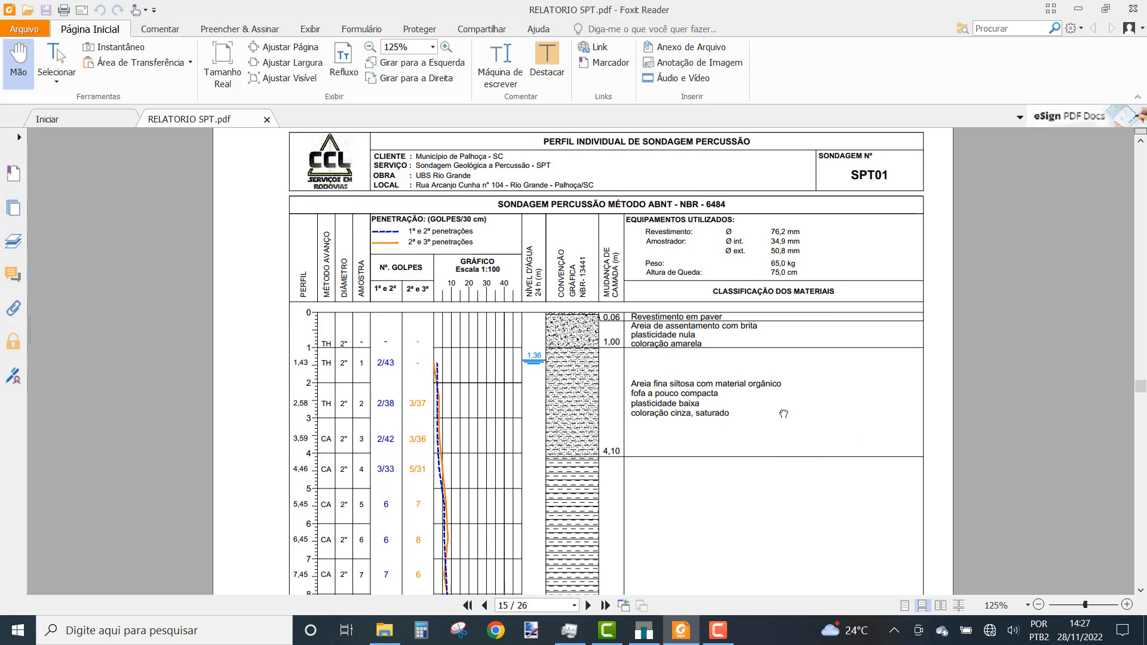
pyautogui.click(645, 631)
pyautogui.moveTo(580, 52); pyautogui.dragTo(623, 403)
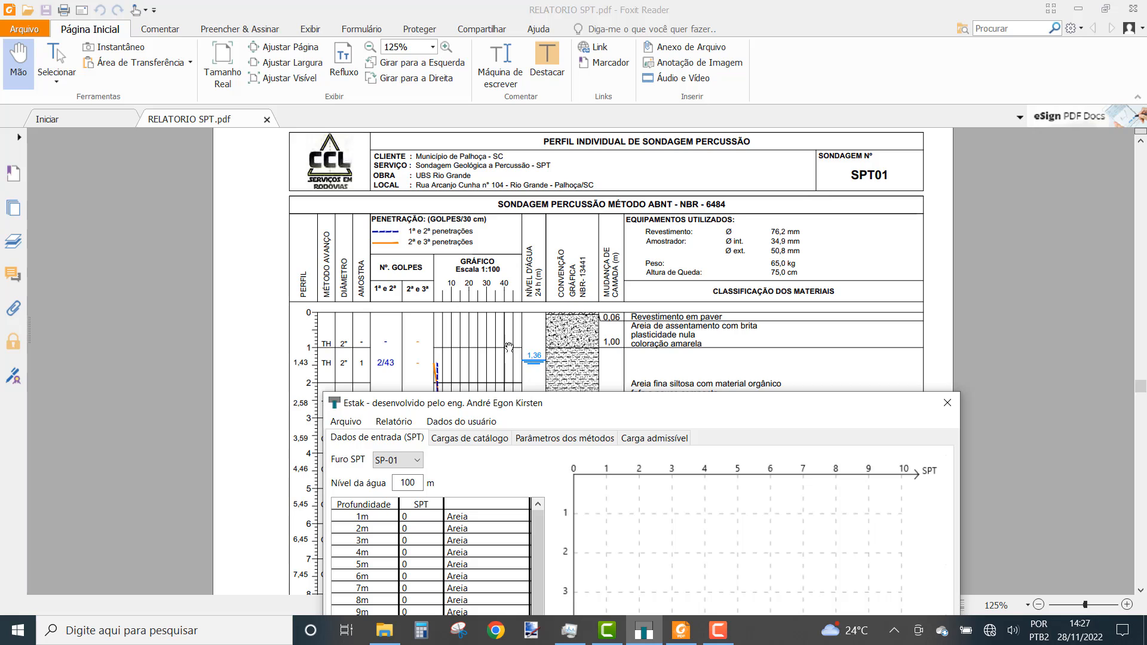
pyautogui.moveTo(570, 406); pyautogui.dragTo(589, 184)
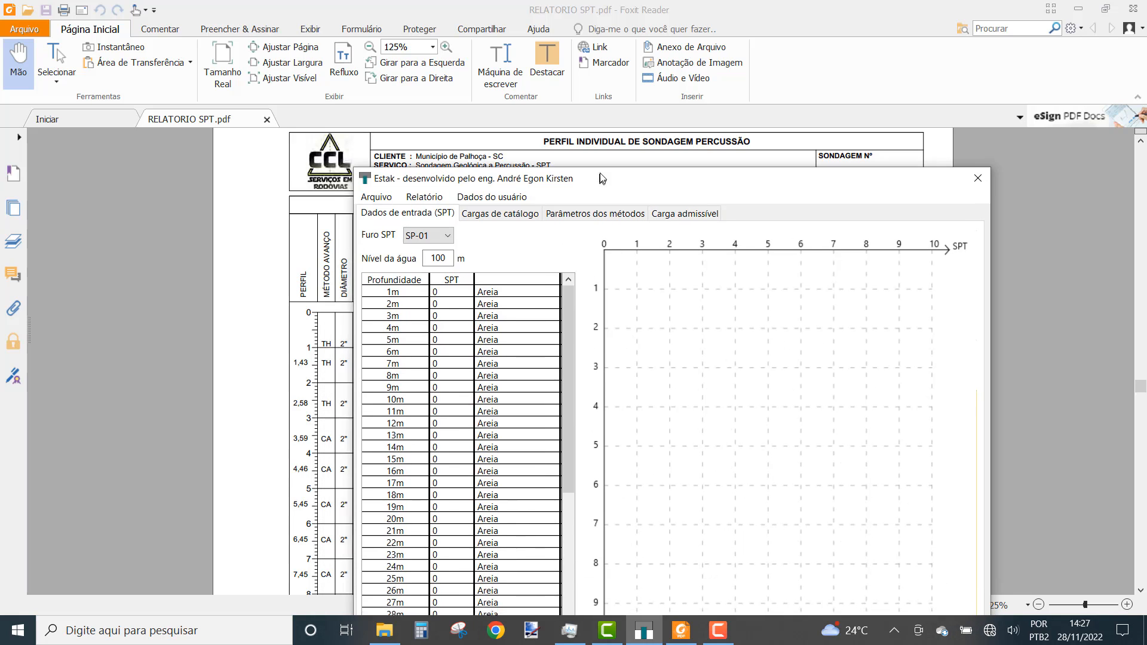
pyautogui.write('1,36')
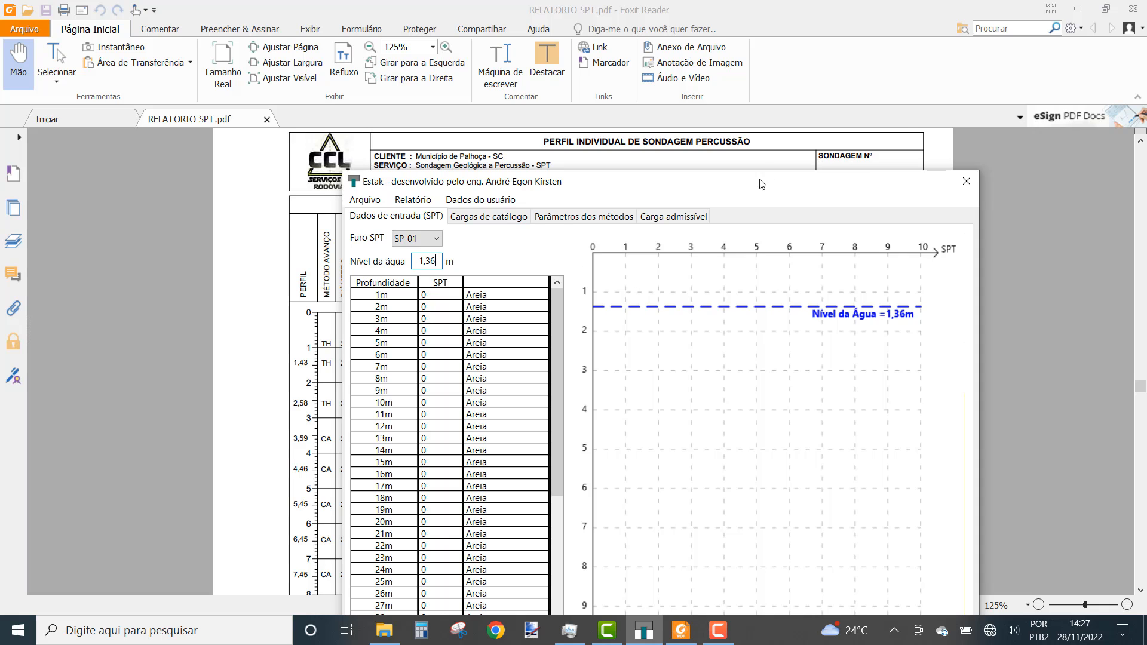
# Step: Open the soil layers dialog and place it beside the material classification column of the SPT01 report
pyautogui.moveTo(763, 183); pyautogui.dragTo(735, 62)
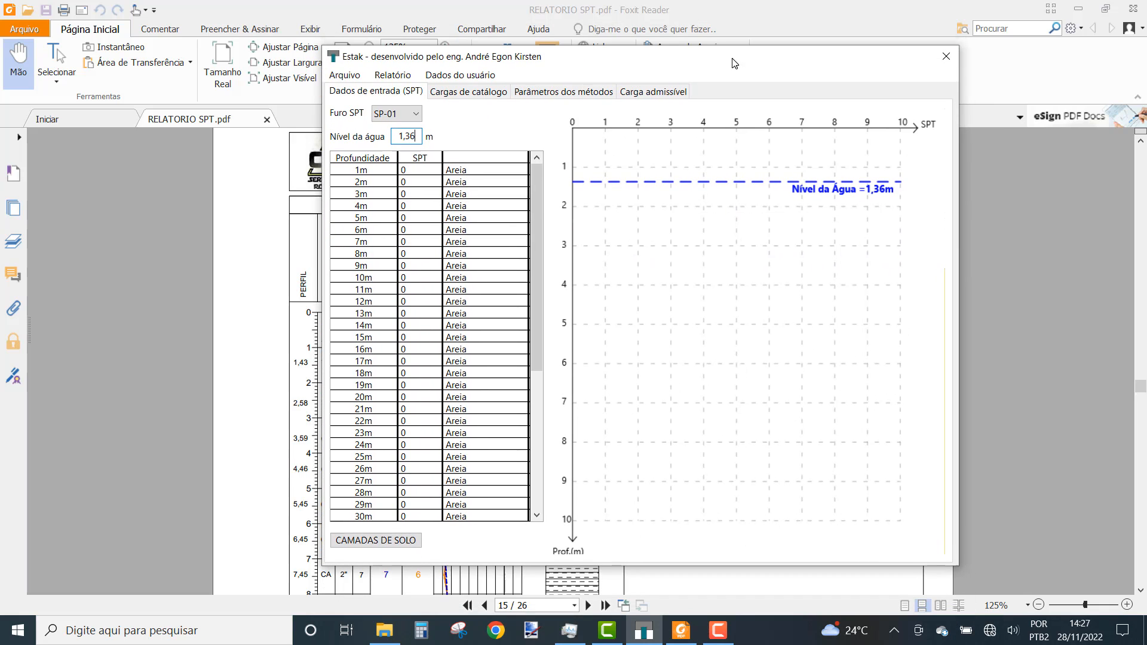
pyautogui.click(394, 545)
pyautogui.click(680, 629)
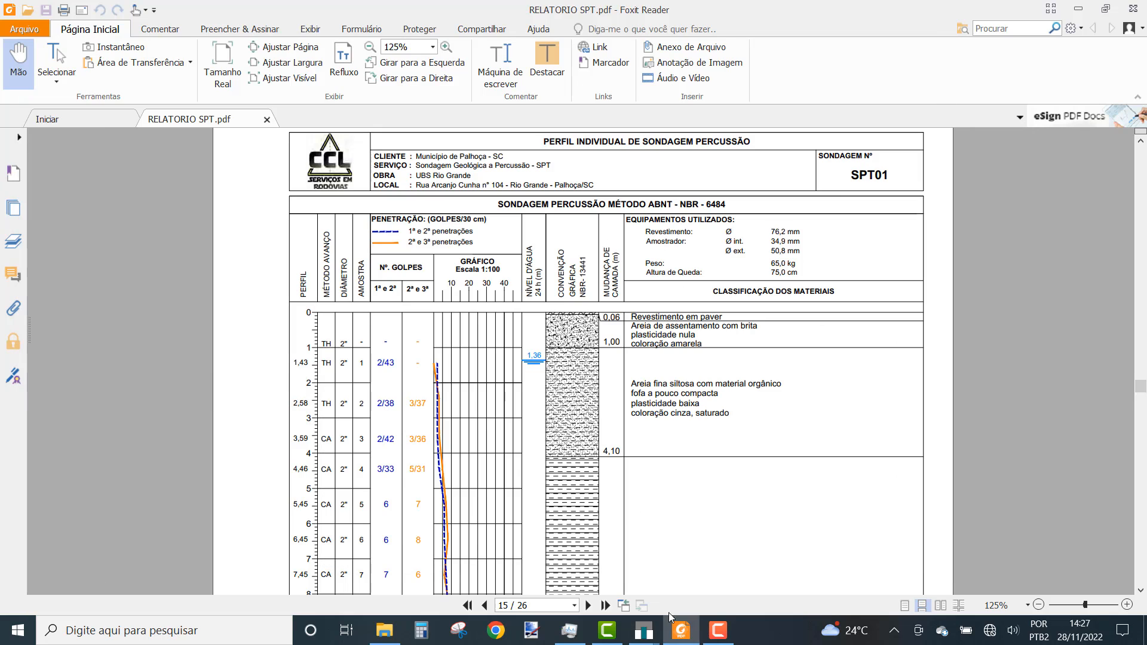
pyautogui.click(644, 630)
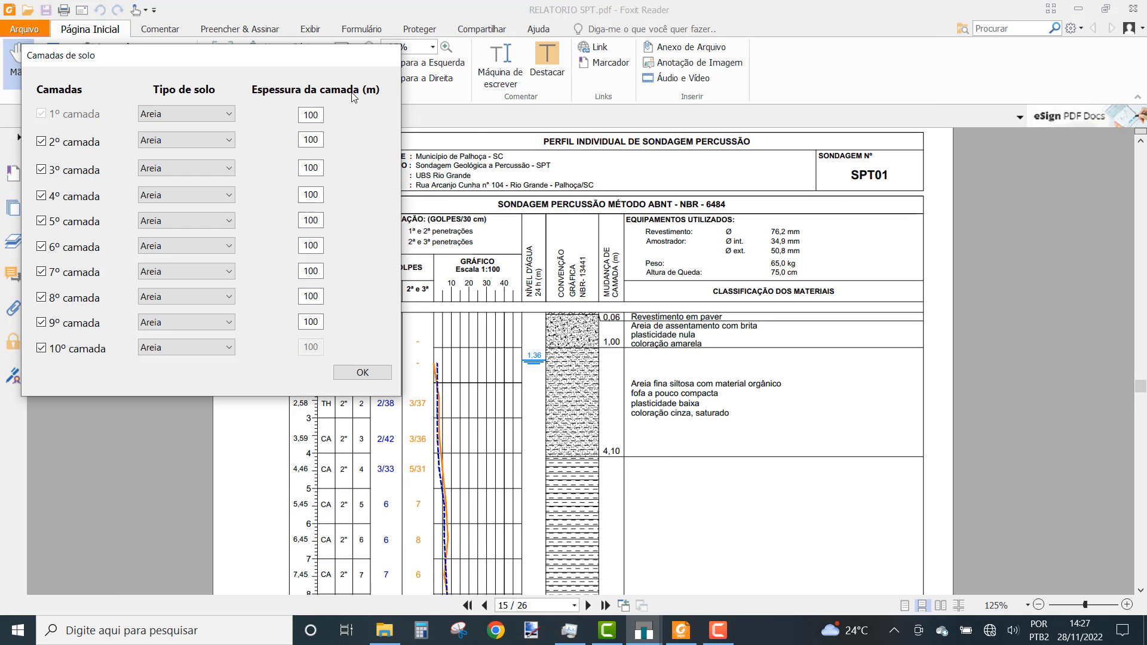
pyautogui.moveTo(310, 56); pyautogui.dragTo(427, 252)
pyautogui.scroll(-1, 692, 310)
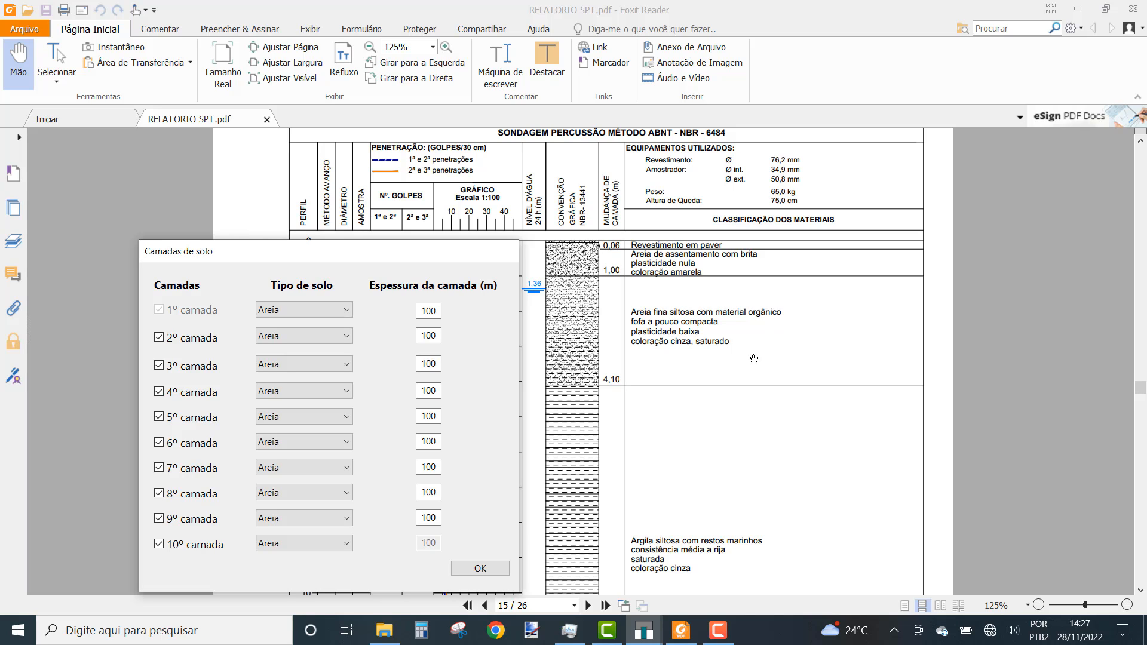
pyautogui.moveTo(396, 257); pyautogui.dragTo(400, 233)
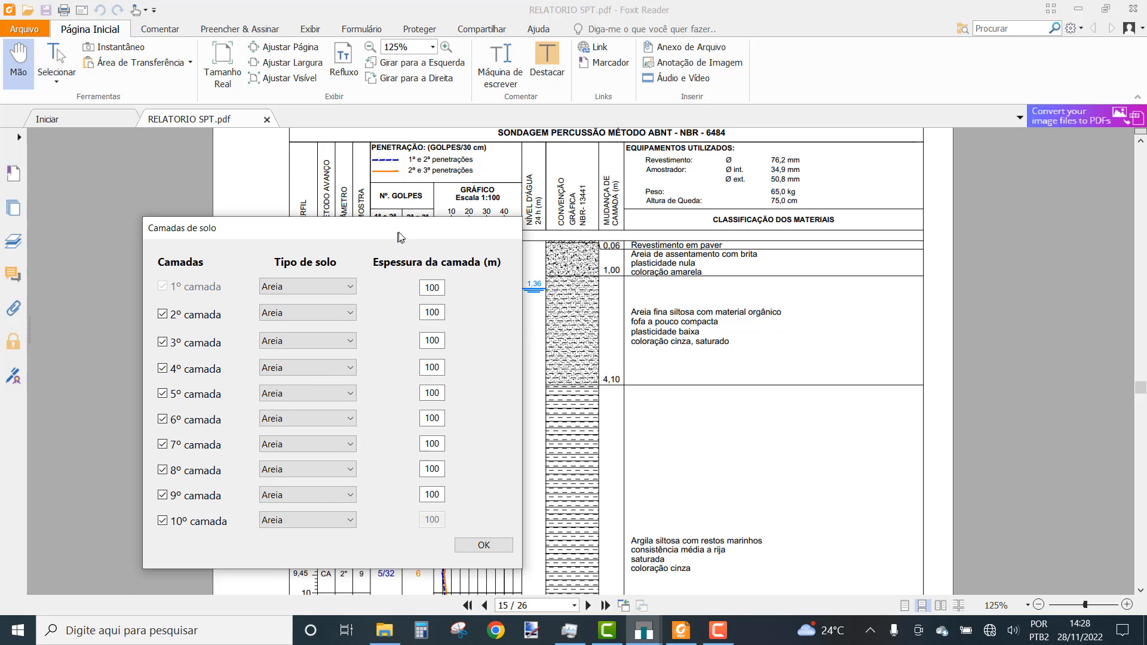
pyautogui.scroll(-1, 615, 286)
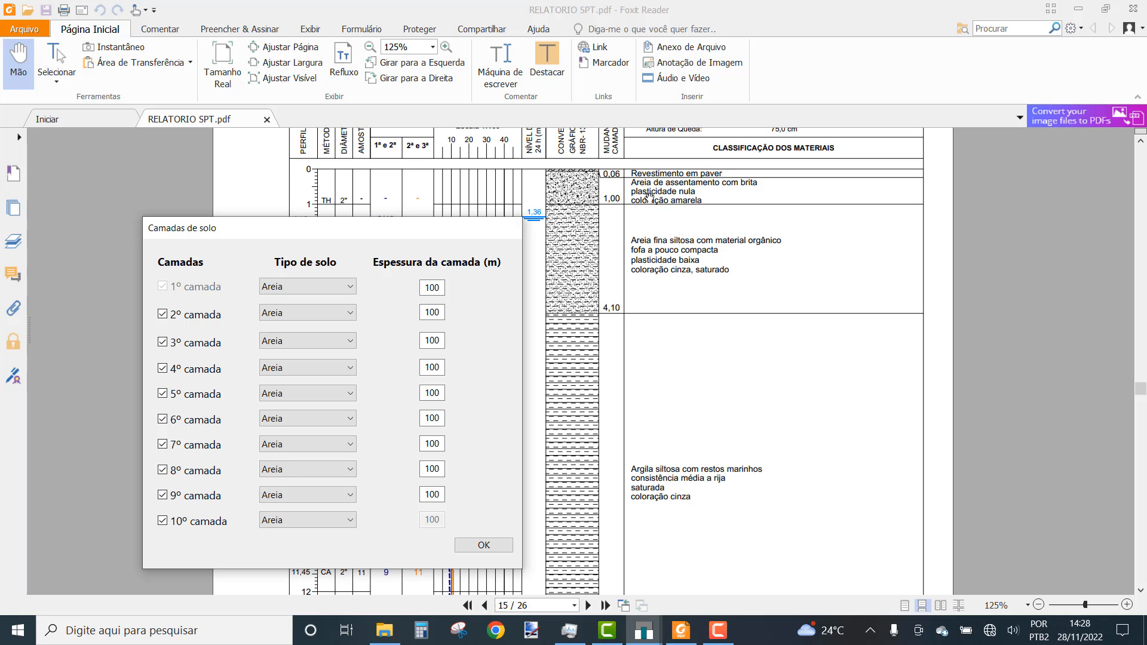
# Step: Set the 1st layer's thickness to 1 m, and define the 2nd layer as Areia siltosa with a thickness of 3,1 m
pyautogui.click(423, 286)
pyautogui.write('1')
pyautogui.click(437, 307)
pyautogui.write('3,1')
pyautogui.click(328, 313)
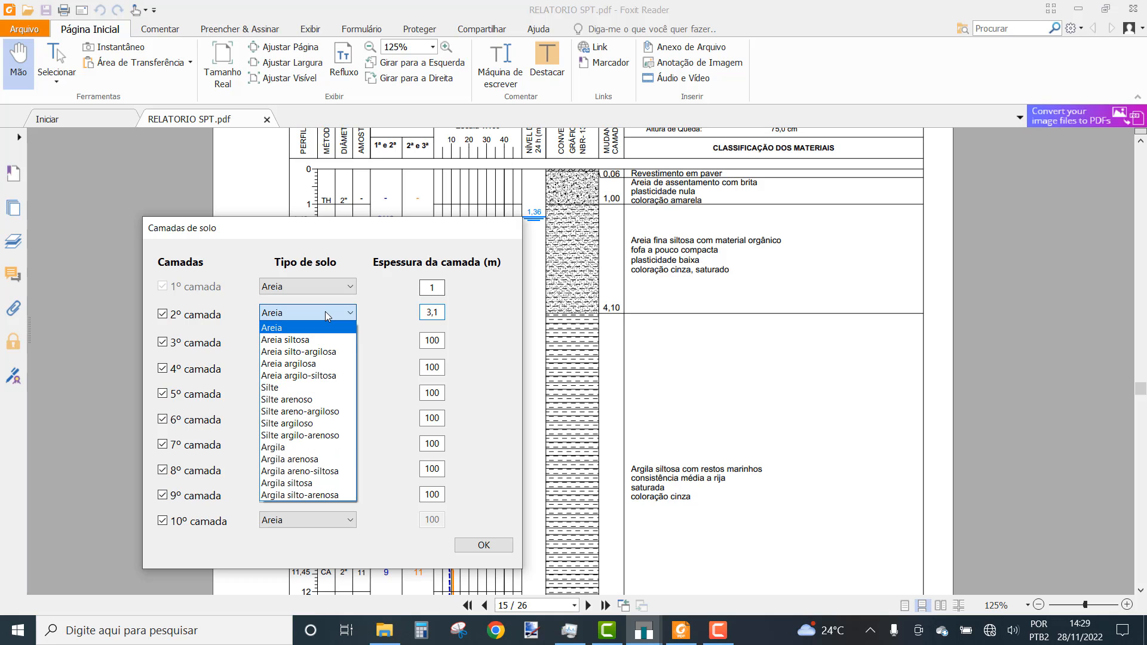
pyautogui.click(317, 340)
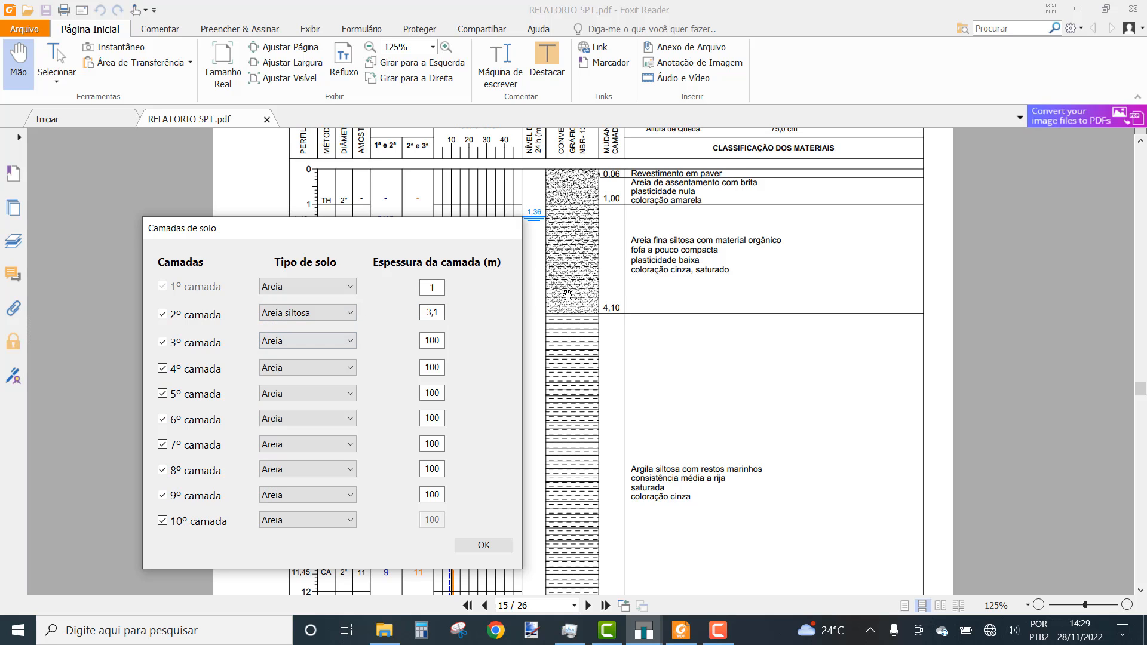
# Step: Define the 3rd soil layer as Argila siltosa with a thickness of 9,6 m
pyautogui.scroll(-1, 607, 305)
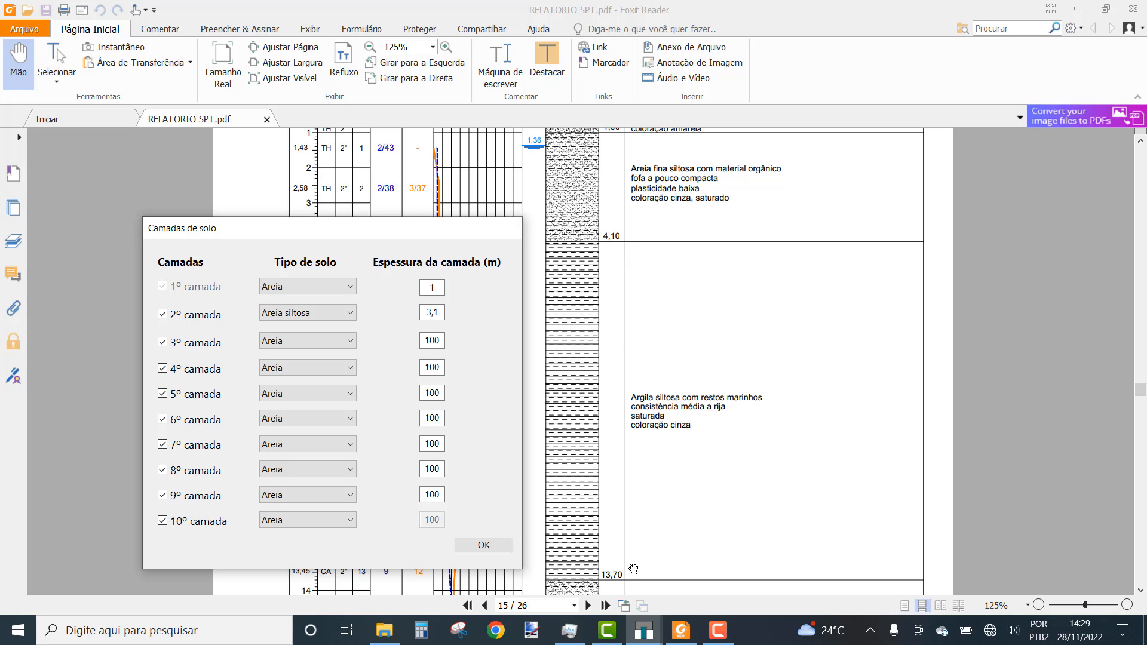
pyautogui.doubleClick(432, 340)
pyautogui.write('9,6')
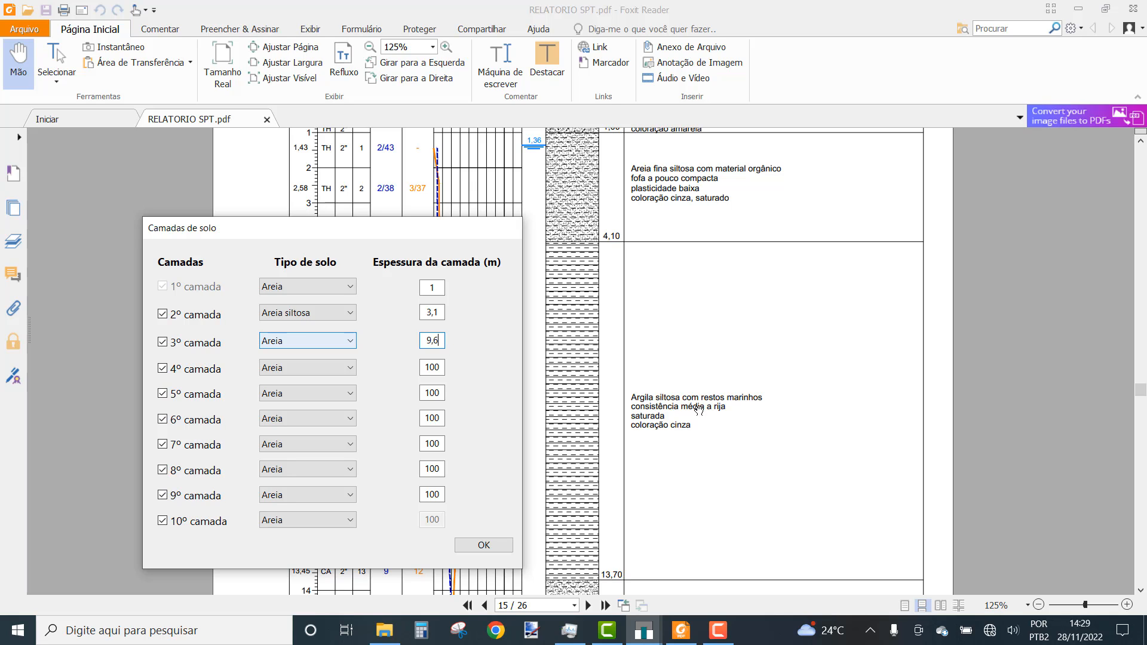
pyautogui.click(313, 346)
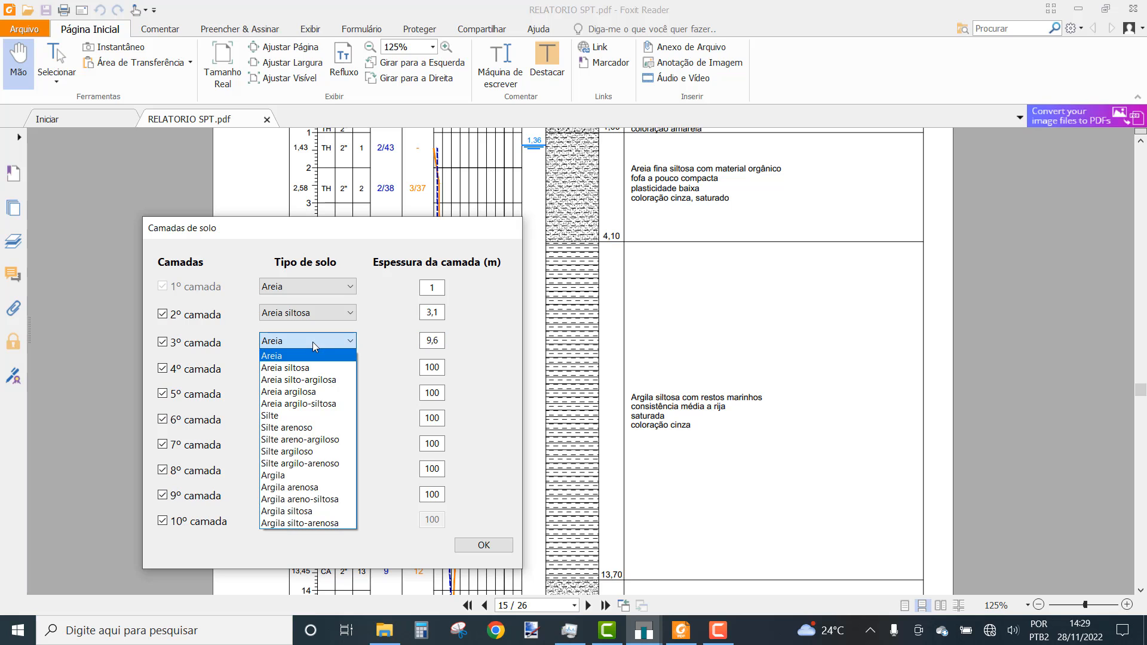
pyautogui.click(293, 511)
# Step: Define the 4th soil layer as Areia siltosa with a thickness of 3,3 m
pyautogui.scroll(-3, 703, 419)
pyautogui.scroll(-4, 703, 420)
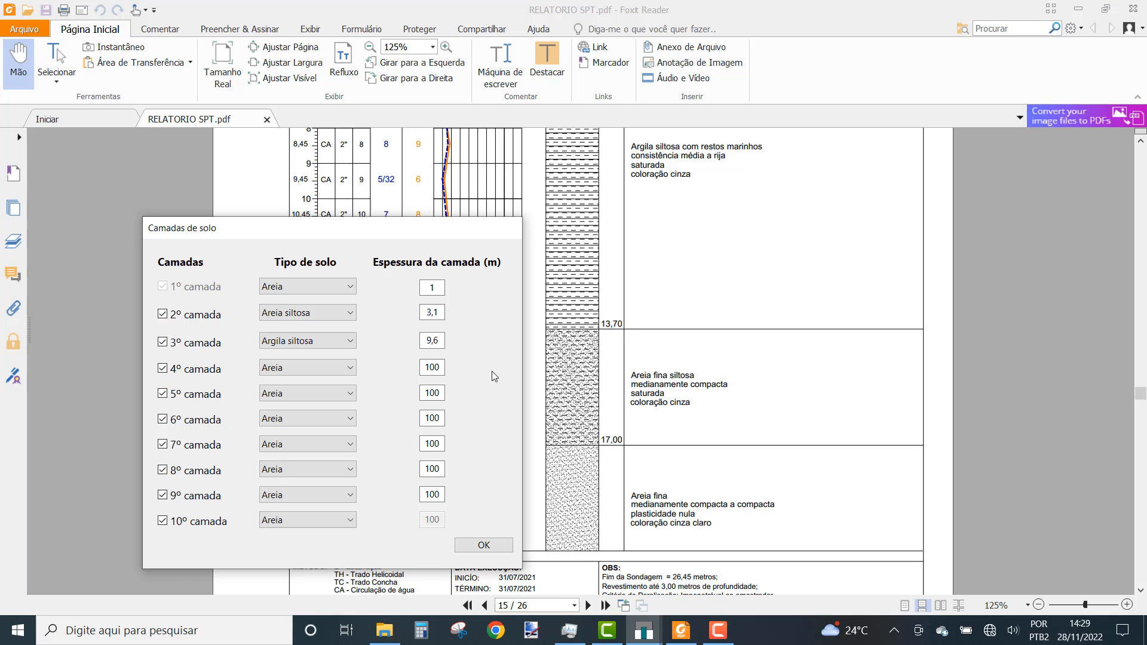
pyautogui.moveTo(425, 368); pyautogui.dragTo(458, 368)
pyautogui.write('3,3')
pyautogui.click(312, 374)
pyautogui.click(314, 395)
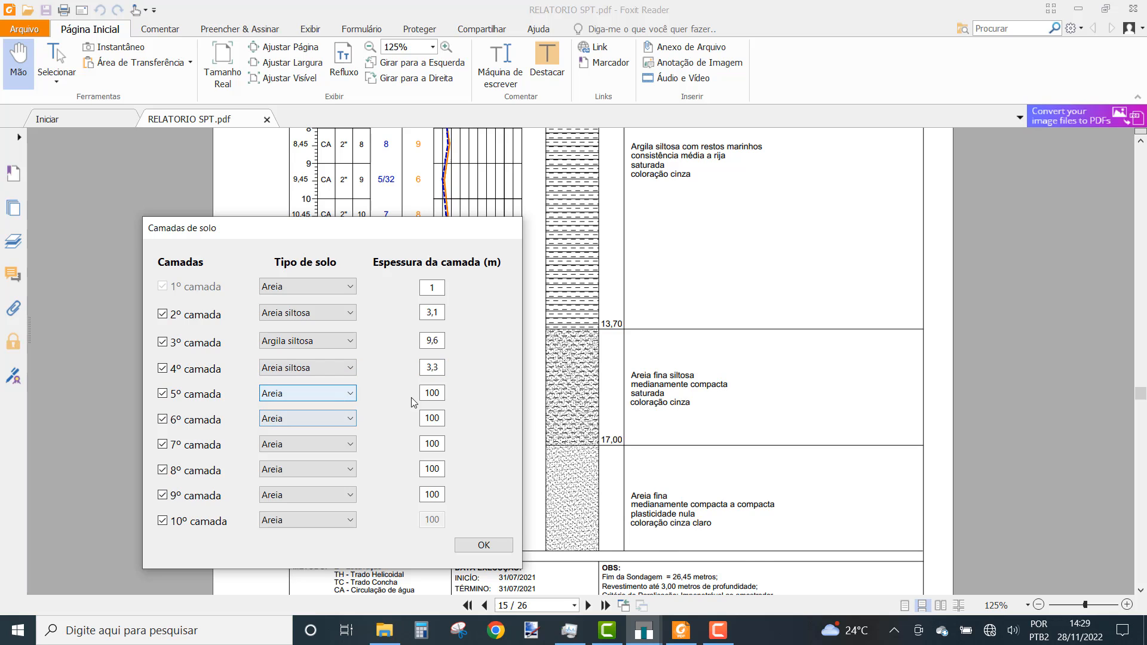
# Step: Disable the 6th and deeper layers, apply the soil layers, and check the soil types in Estak's depth table
pyautogui.scroll(-1, 610, 477)
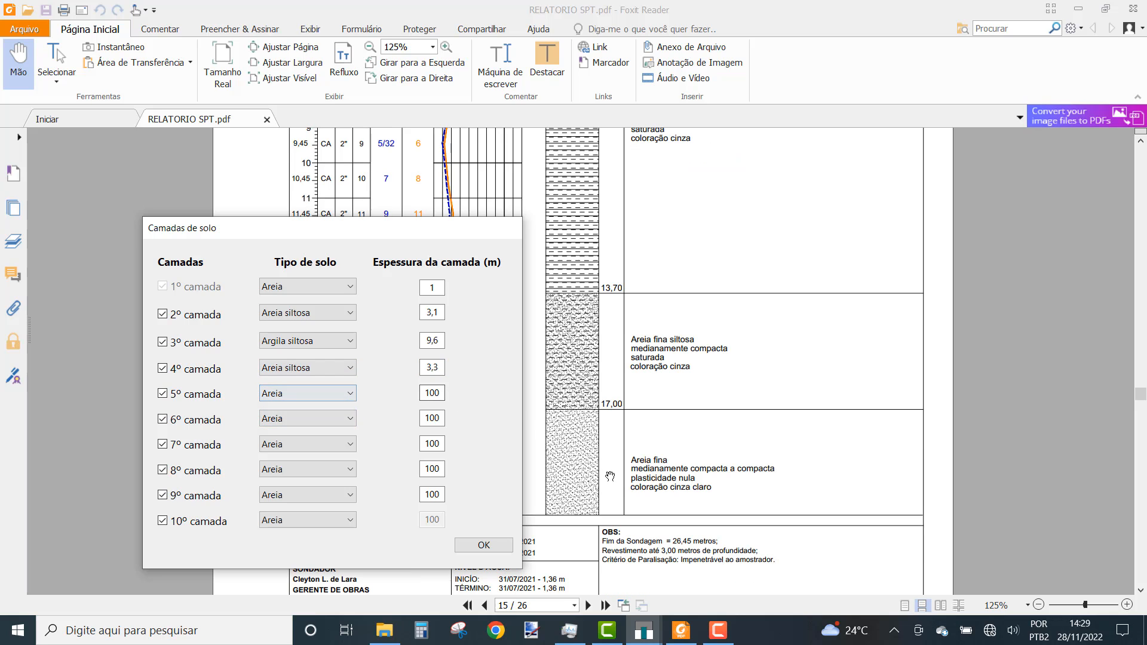
pyautogui.click(166, 420)
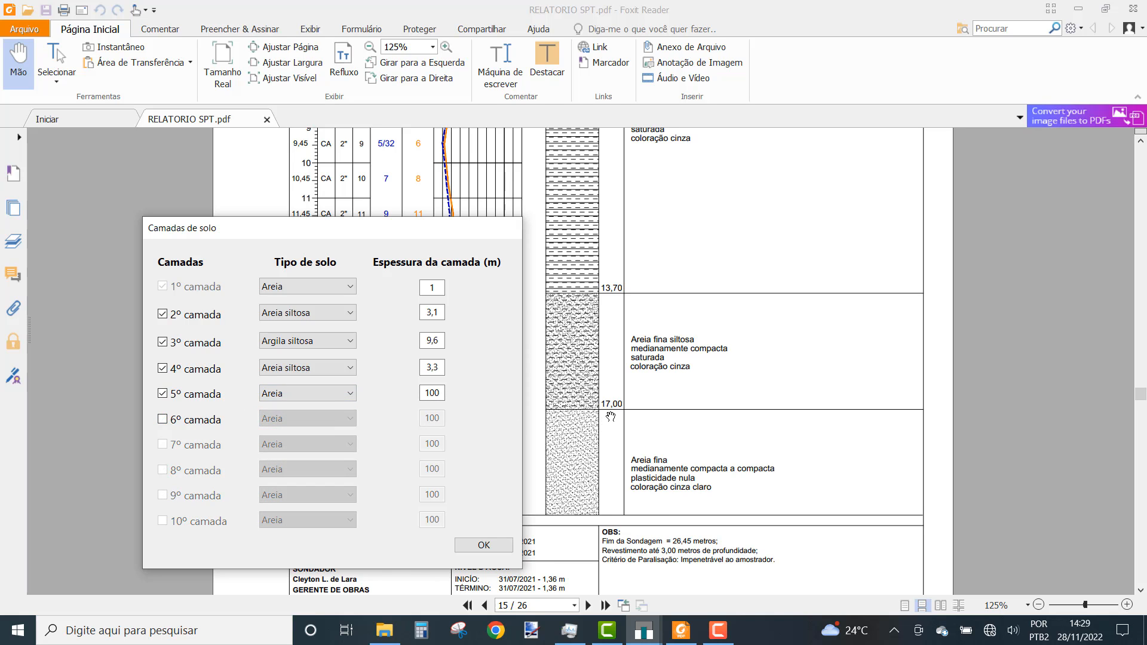
pyautogui.scroll(-15, 610, 417)
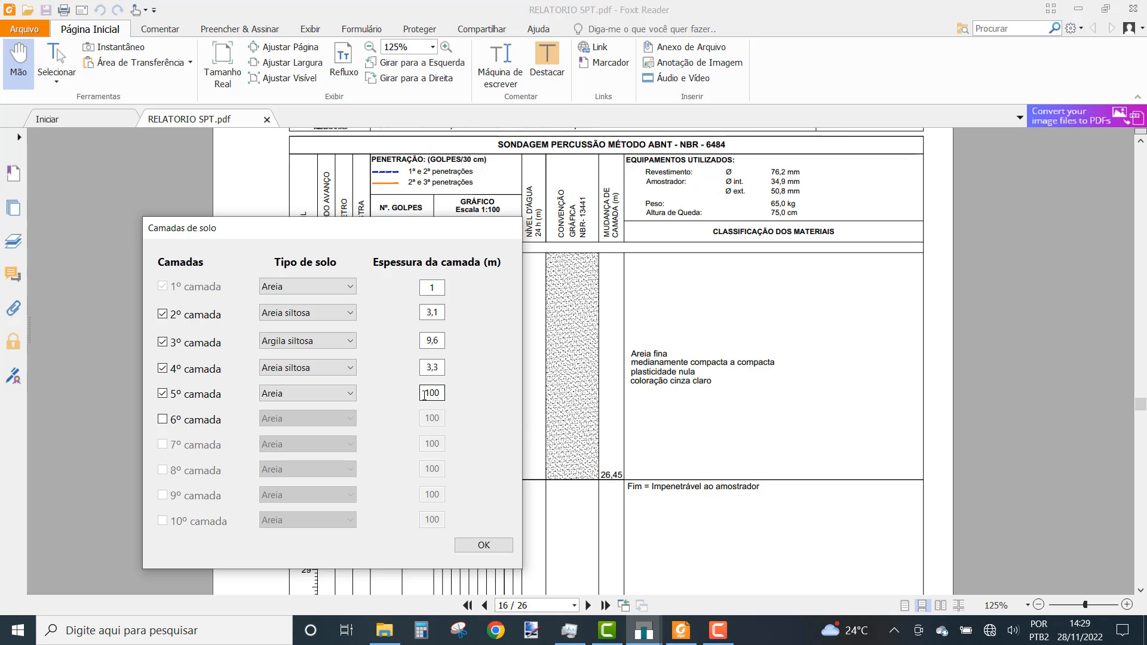
pyautogui.moveTo(424, 393); pyautogui.dragTo(448, 395)
pyautogui.click(484, 544)
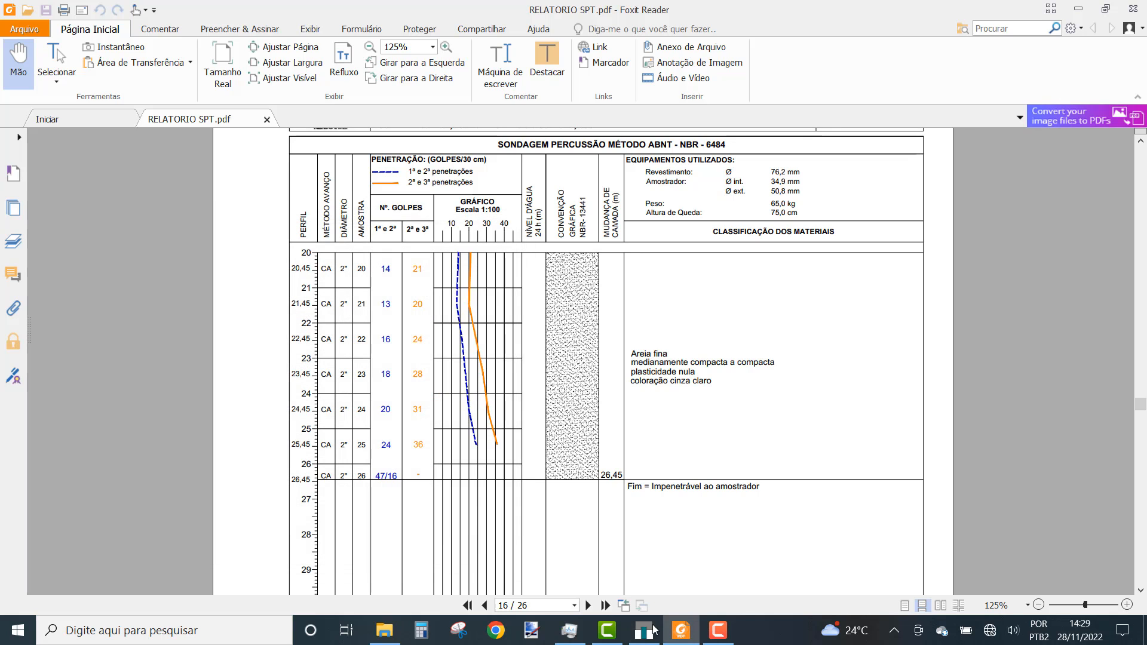
pyautogui.click(650, 638)
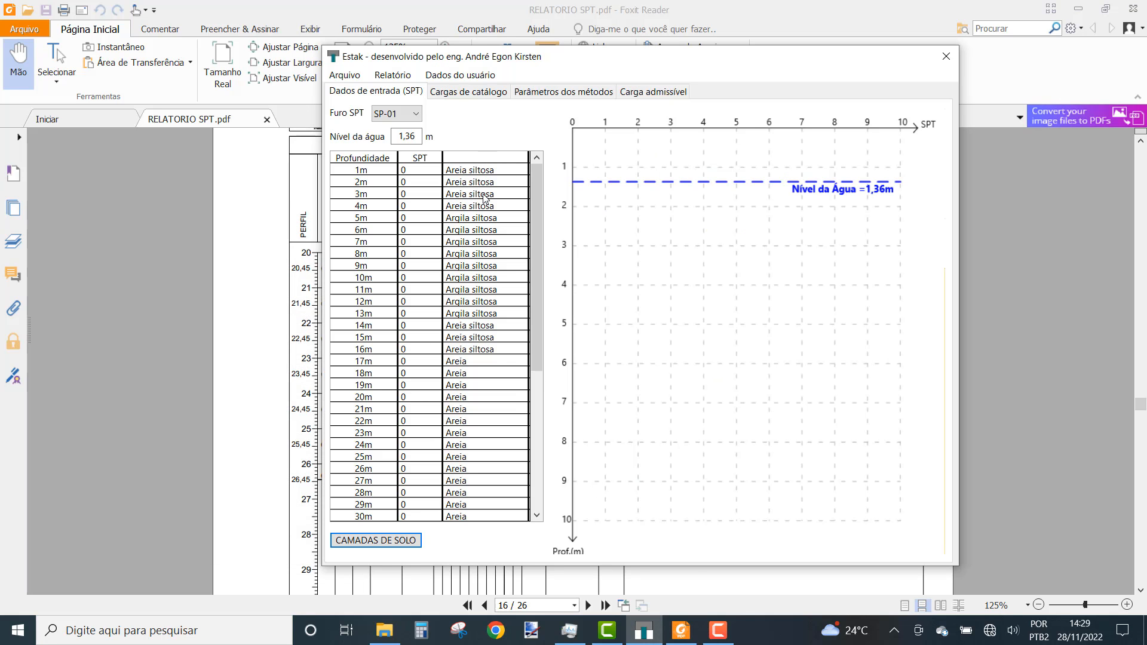
pyautogui.scroll(-6, 493, 375)
pyautogui.scroll(6, 496, 382)
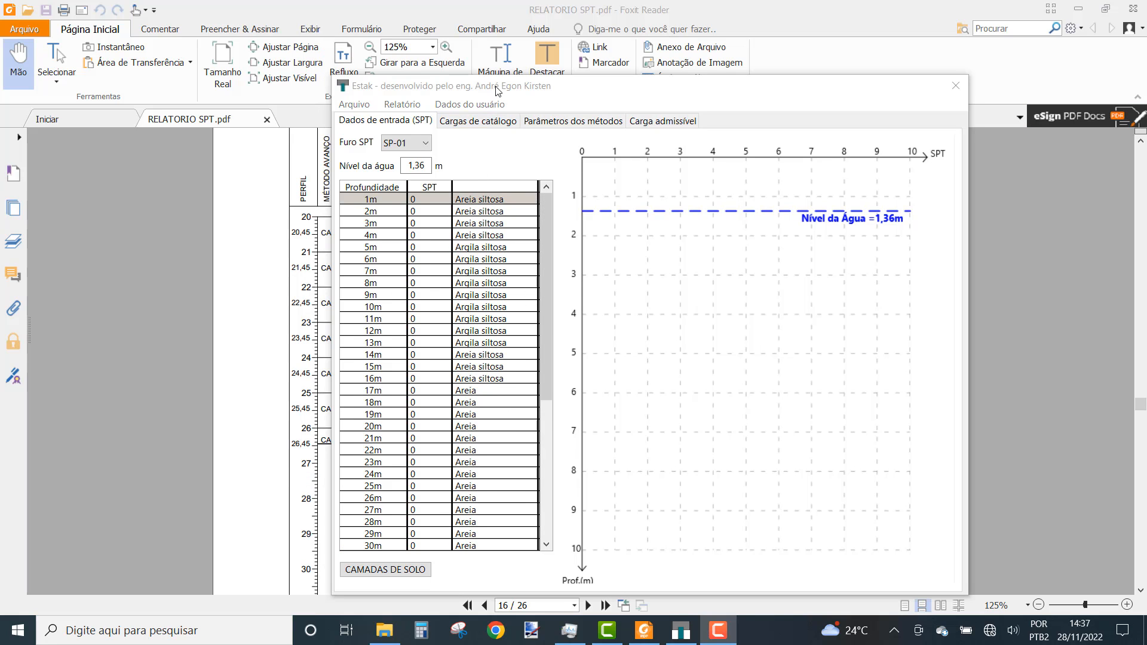
# Step: Place the Estak window beside the blow count columns at the start of the SPT01 profile in the report
pyautogui.moveTo(529, 91); pyautogui.dragTo(681, 103)
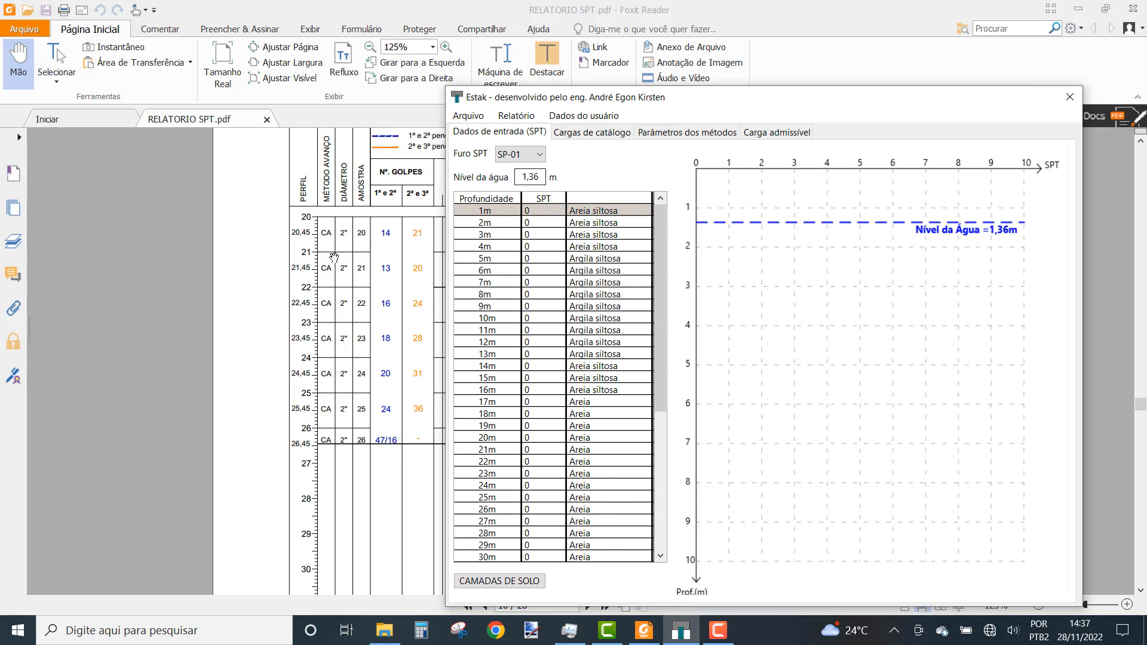
pyautogui.click(350, 279)
pyautogui.scroll(20, 350, 279)
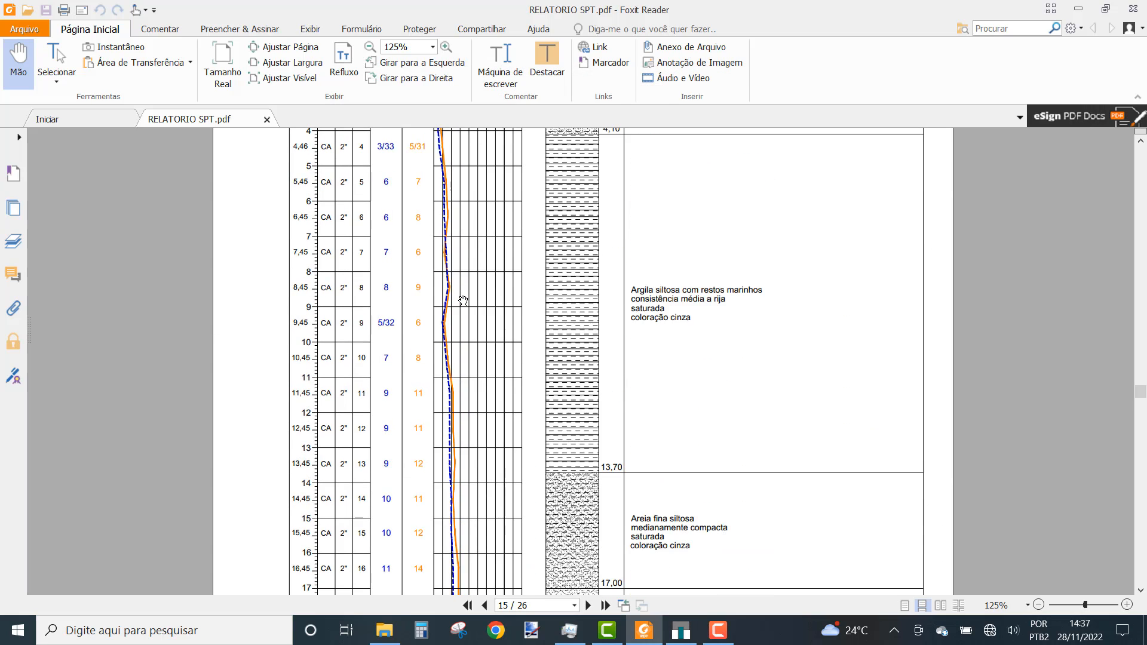
pyautogui.scroll(1, 463, 300)
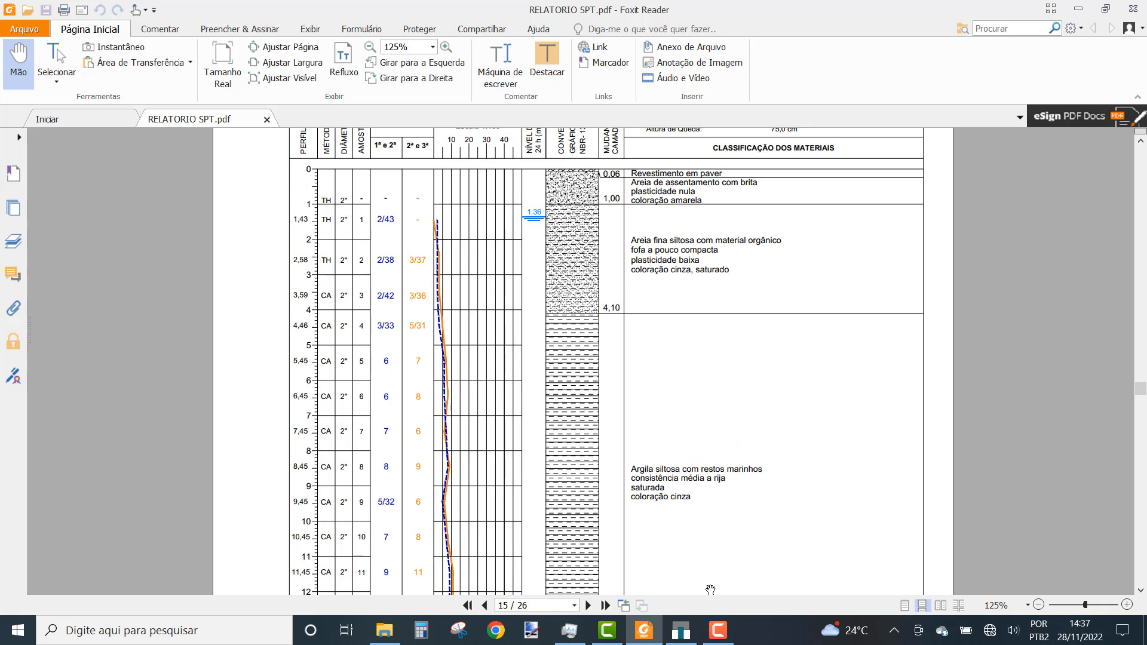
pyautogui.click(688, 632)
pyautogui.moveTo(609, 100); pyautogui.dragTo(645, 95)
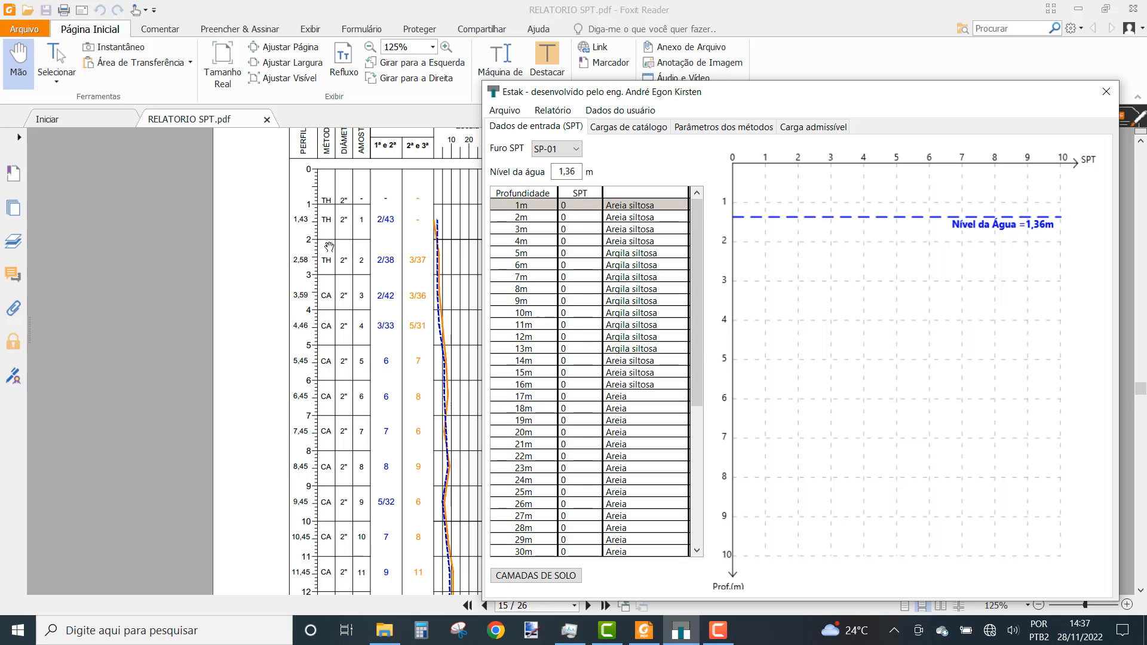
# Step: Enter the SPT values 3, 3, 5 and 7 for depths 2 m to 5 m of borehole SP-01
pyautogui.doubleClick(573, 218)
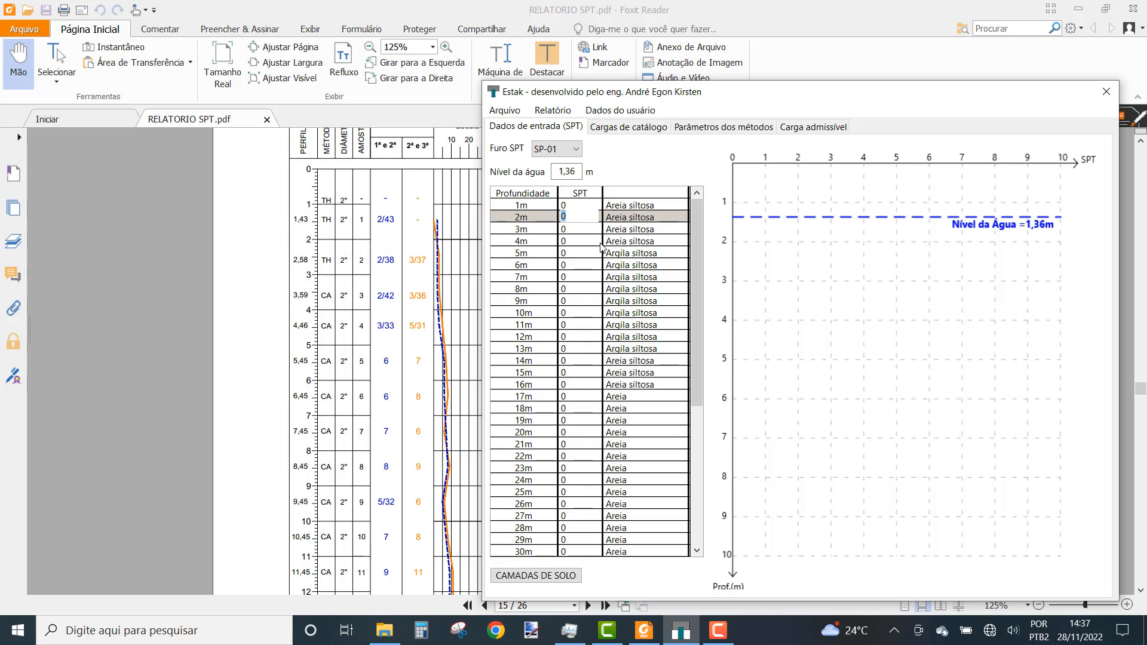
pyautogui.write('3')
pyautogui.press('Return')
pyautogui.write('3')
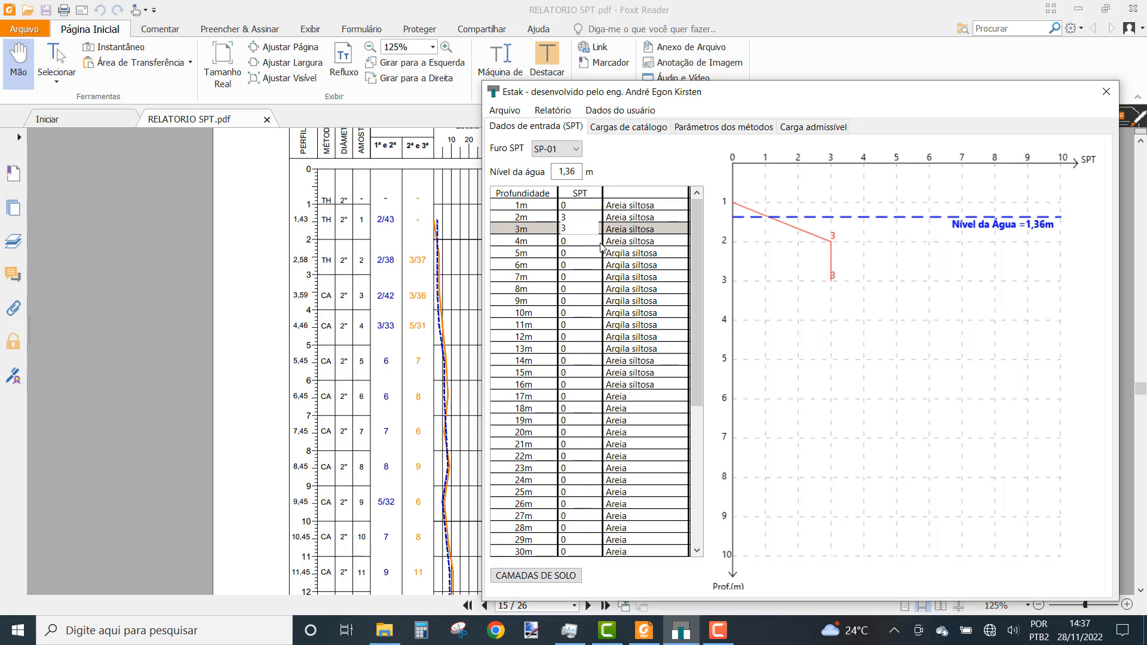
pyautogui.press('Return')
pyautogui.write('5')
pyautogui.press('Return')
pyautogui.write('7')
pyautogui.press('Return')
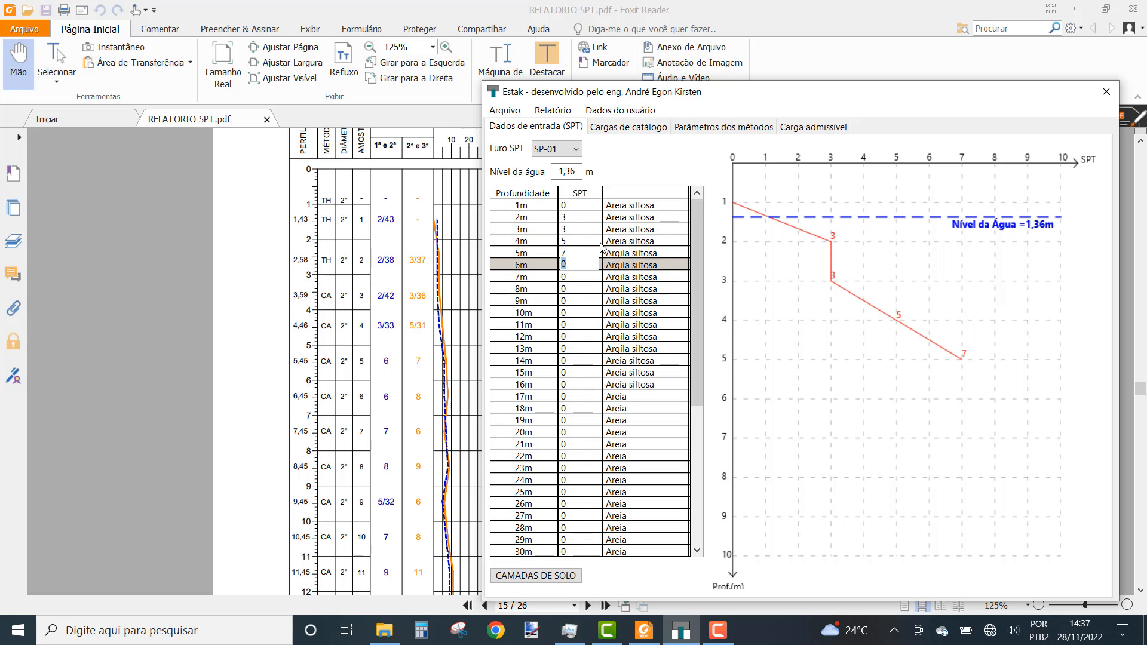
# Step: Enter the SPT values 8, 6, 9 and 6 for depths 6 m to 9 m
pyautogui.write('8')
pyautogui.press('Return')
pyautogui.write('6')
pyautogui.press('Return')
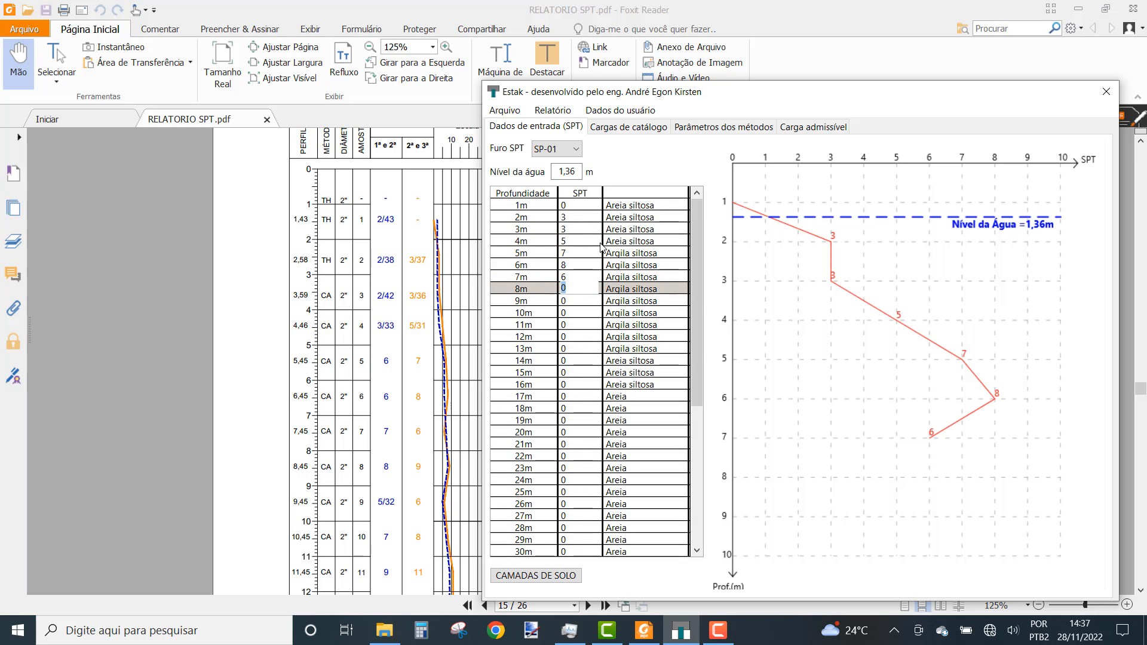
pyautogui.write('9')
pyautogui.press('Return')
pyautogui.write('6')
pyautogui.press('Return')
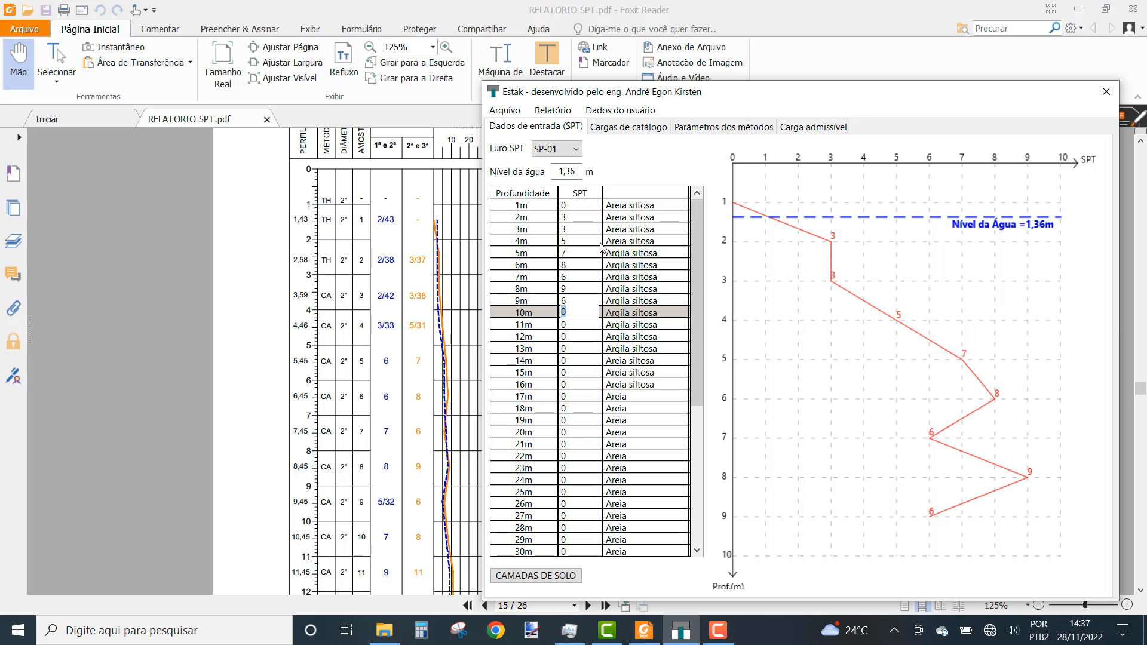
# Step: Enter the SPT values 8 for the 10 m depth and 11 for the 11 m depth
pyautogui.write('8')
pyautogui.press('Return')
pyautogui.write('11')
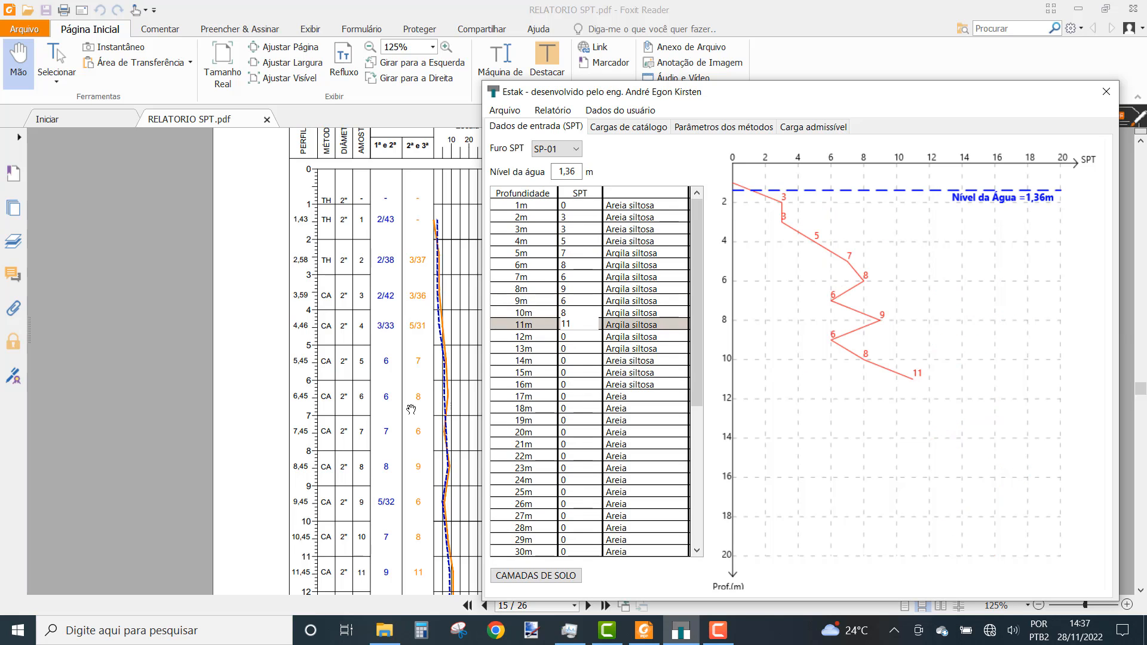
pyautogui.scroll(-10, 411, 410)
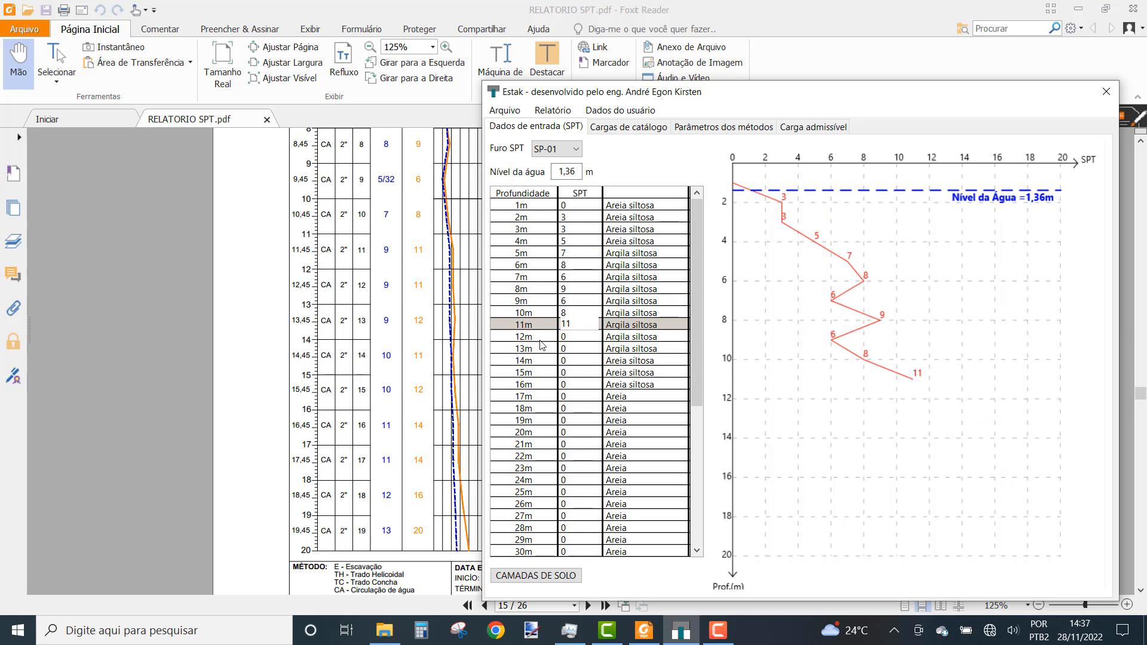
pyautogui.press('Return')
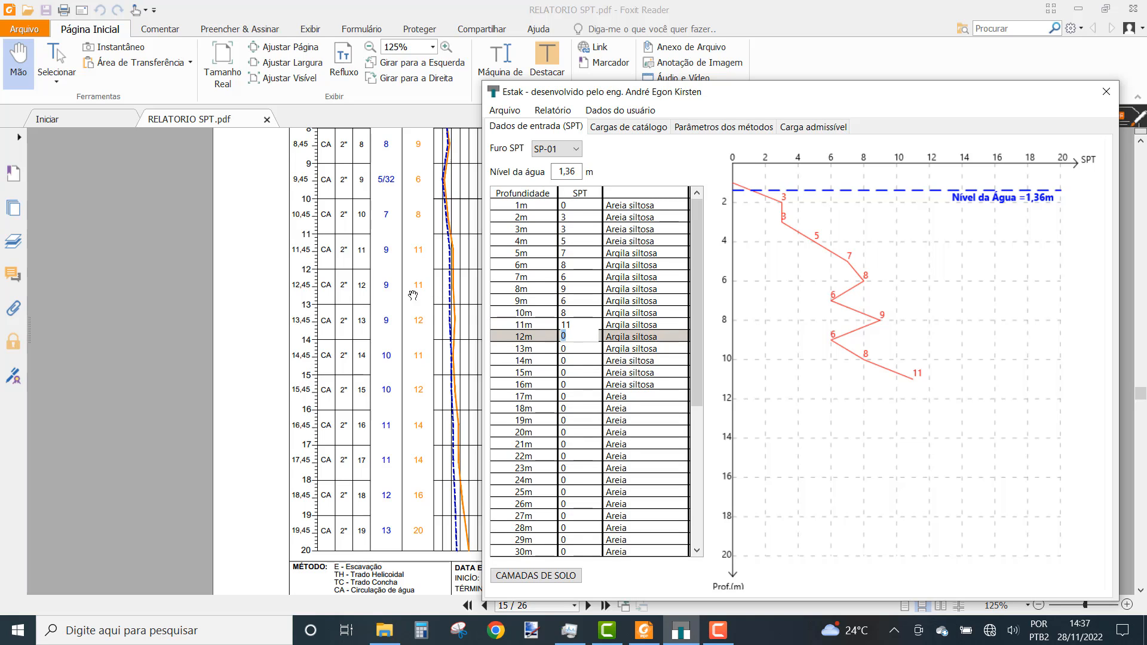
# Step: Enter the SPT values 11, 12, 11 and 12 for depths 12 m to 15 m of borehole SP-01
pyautogui.write('11')
pyautogui.press('Return')
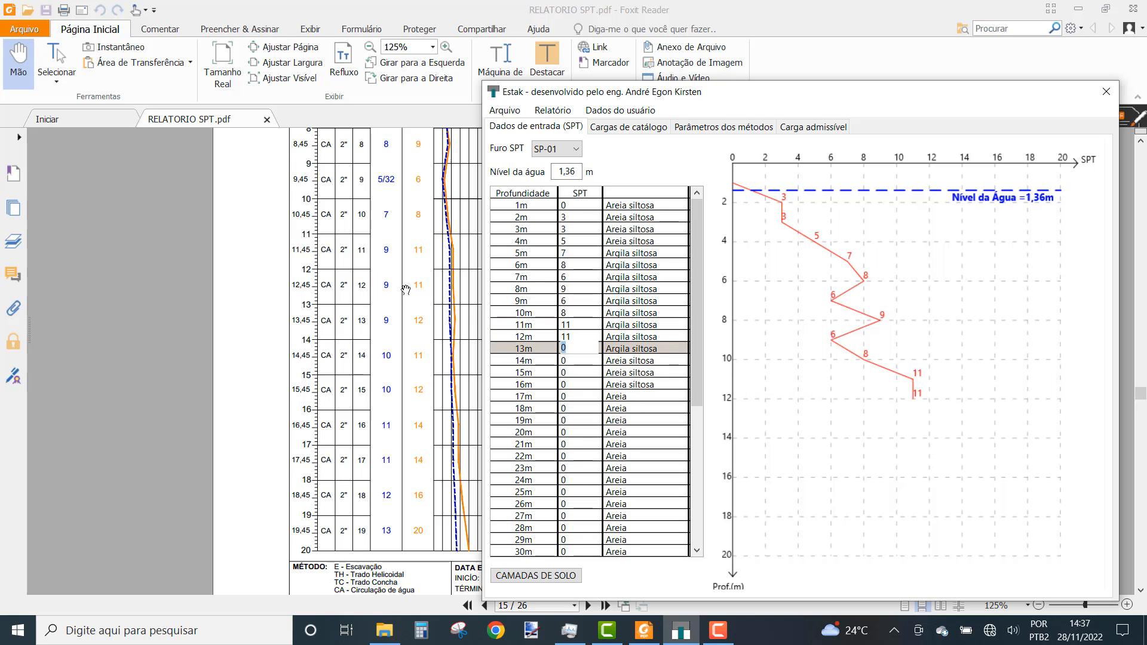
pyautogui.write('12')
pyautogui.press('Return')
pyautogui.write('11')
pyautogui.press('Return')
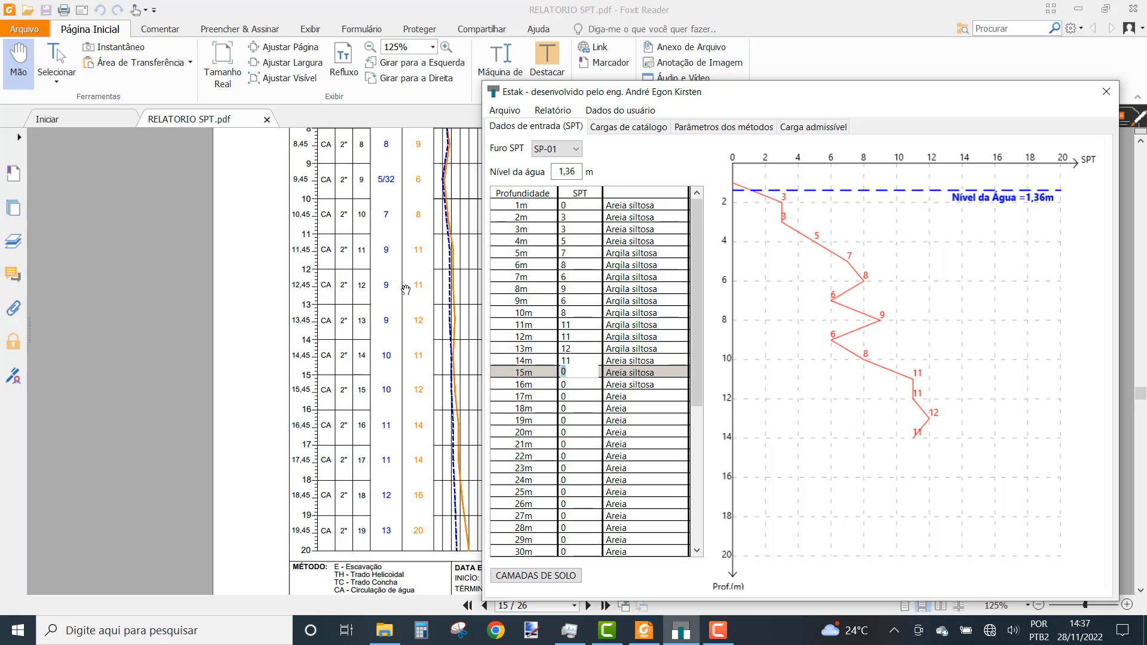
pyautogui.write('12')
pyautogui.press('Return')
# Step: Enter the SPT values 14, 14, 16 and 20 for depths 16 m to 19 m
pyautogui.write('14')
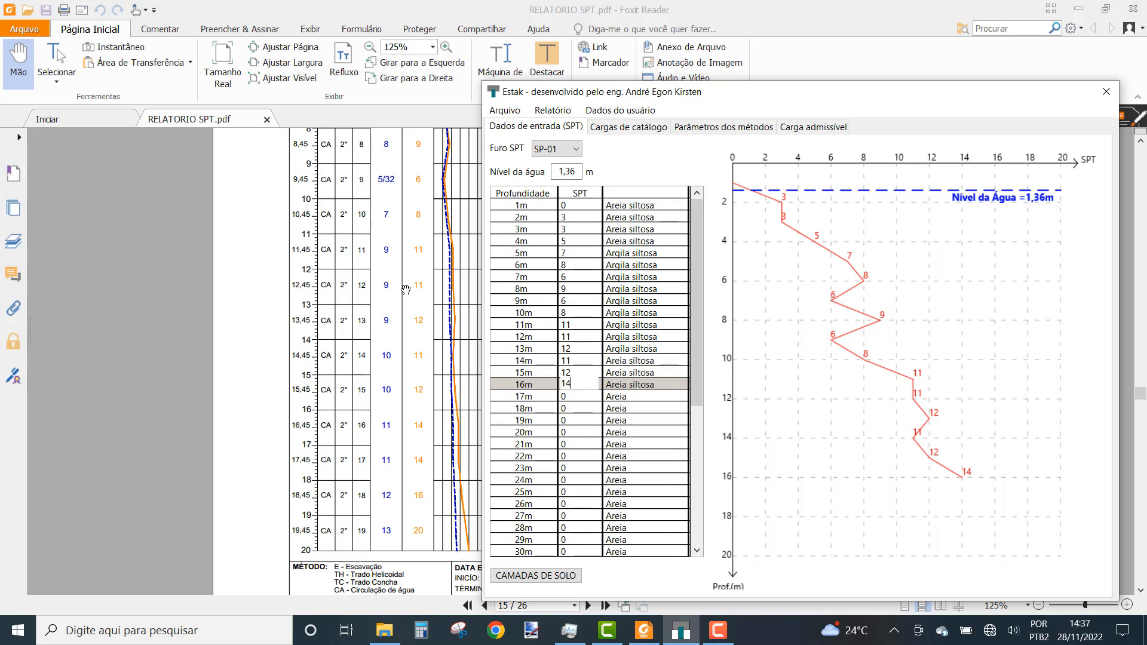
pyautogui.press('Return')
pyautogui.write('14')
pyautogui.press('Return')
pyautogui.write('16')
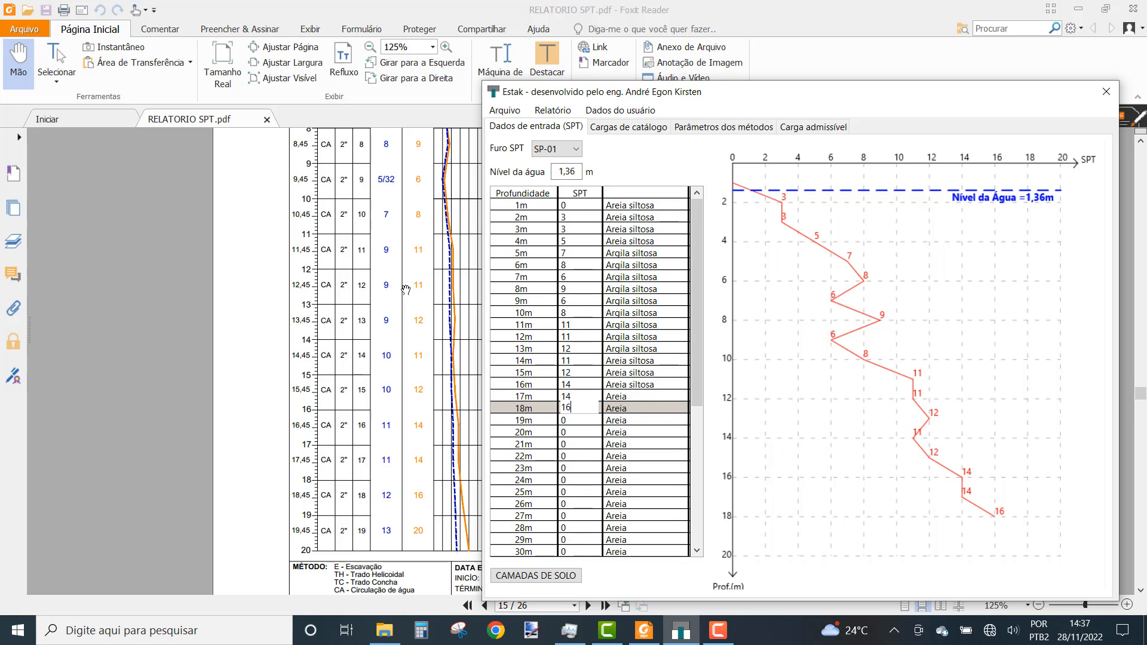
pyautogui.press('Return')
pyautogui.write('20')
pyautogui.press('Return')
# Step: Enter the SPT values 21, 20 and 24 for depths 20 m to 22 m from the report's next SPT01 page
pyautogui.scroll(-10, 350, 330)
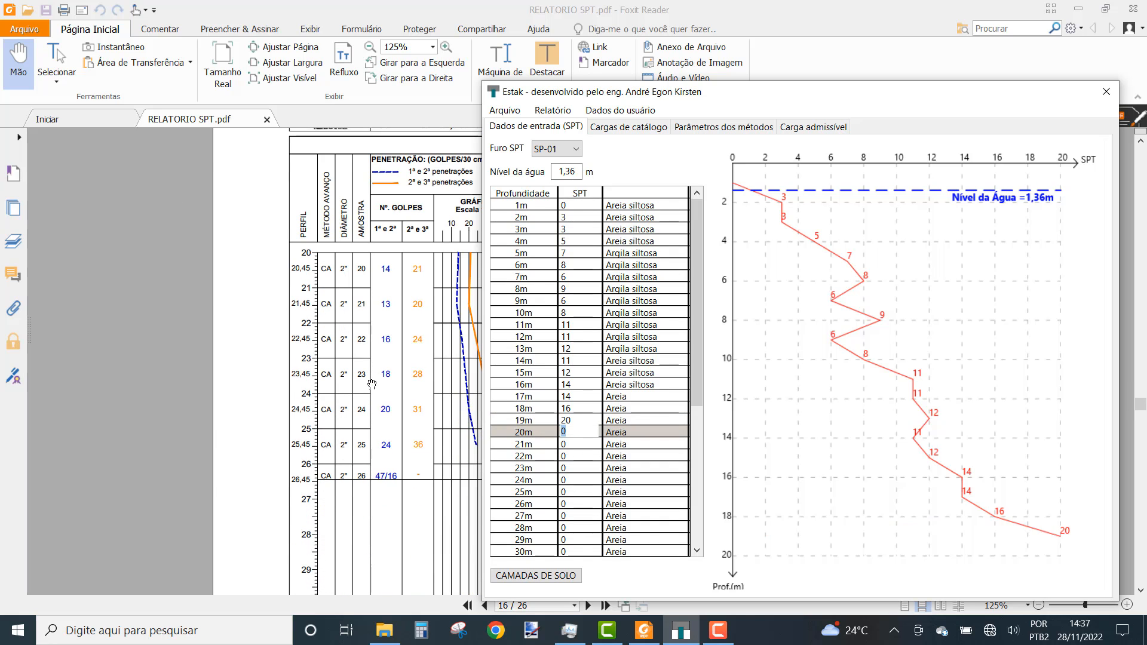
pyautogui.write('21')
pyautogui.press('Return')
pyautogui.write('20')
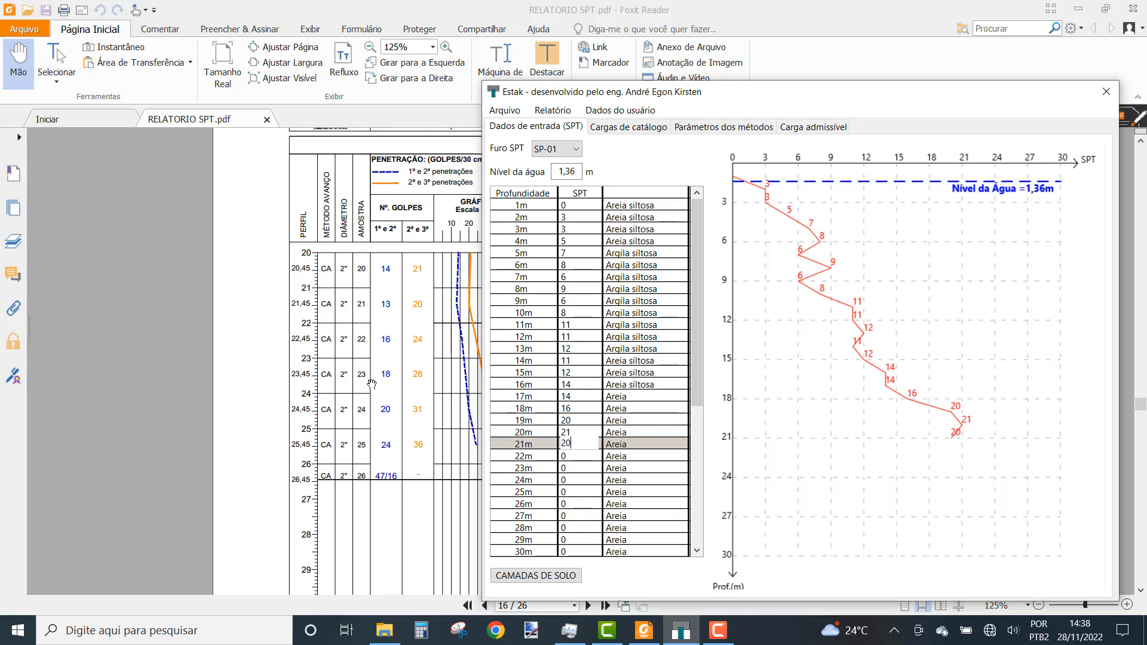
pyautogui.press('Return')
pyautogui.write('24')
pyautogui.press('Return')
# Step: Enter the SPT values 28, 31 and 36 for depths 23 m to 25 m
pyautogui.write('28')
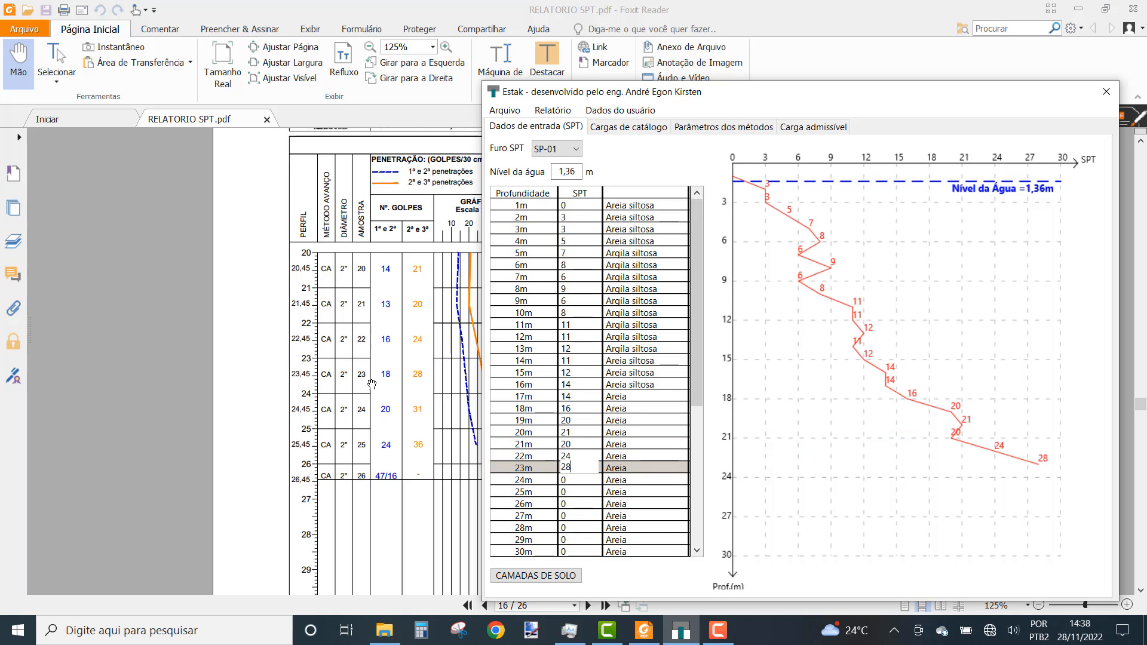
pyautogui.press('Return')
pyautogui.write('31')
pyautogui.press('Return')
pyautogui.write('36')
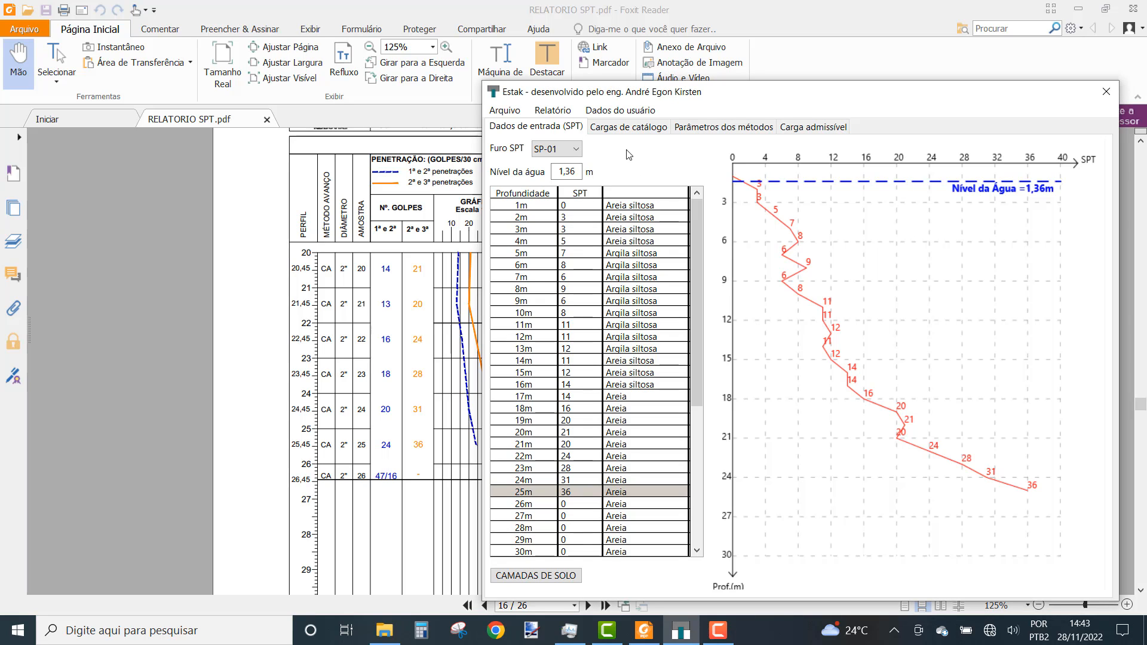
# Step: Look through the available boreholes and switch the input data to borehole SP-02
pyautogui.click(560, 149)
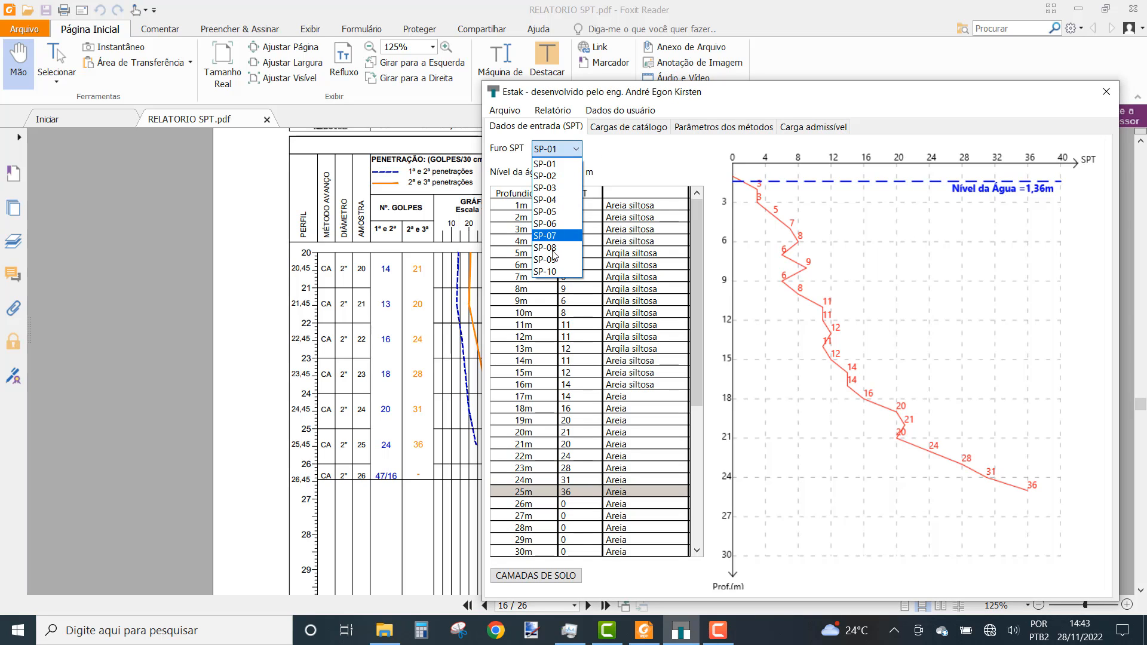
pyautogui.click(641, 215)
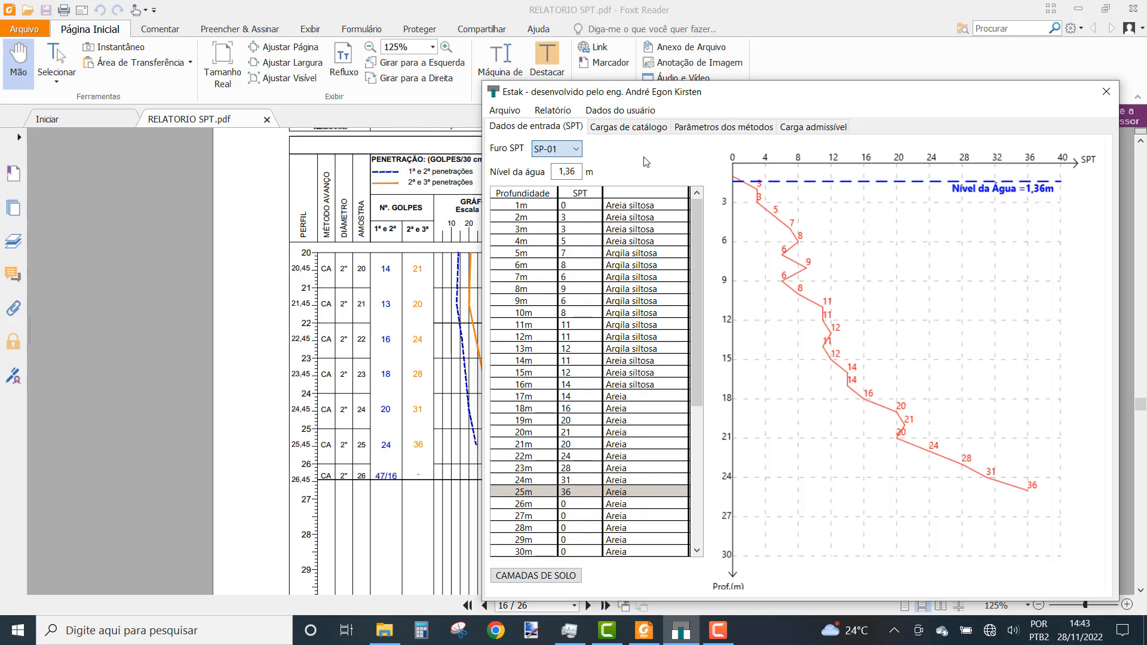
pyautogui.click(571, 150)
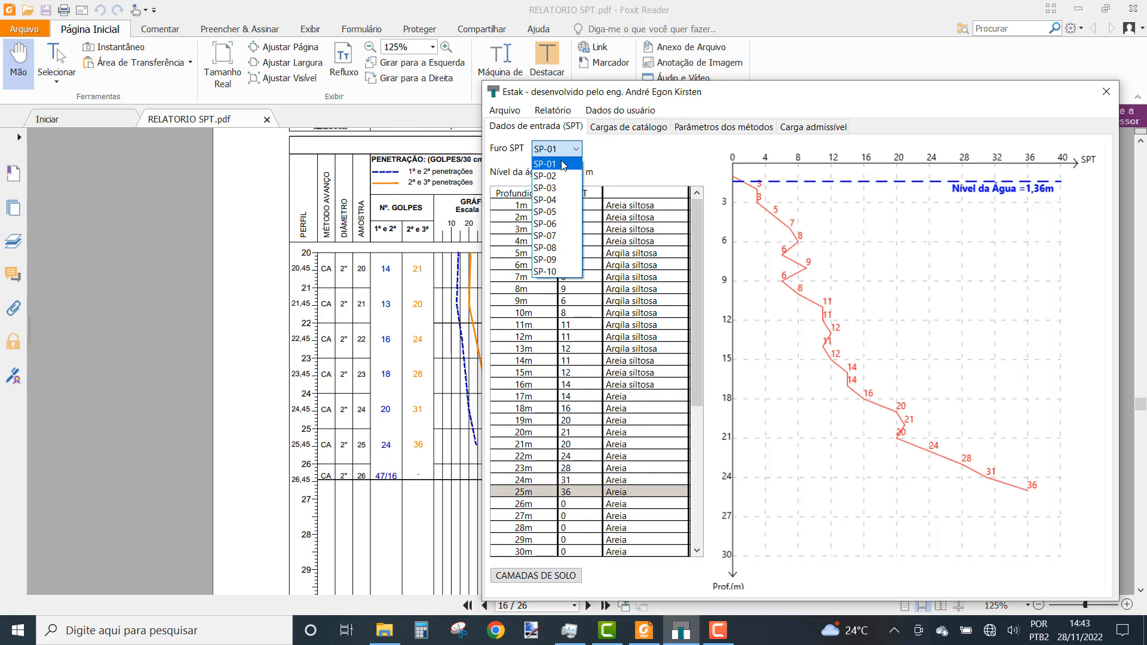
pyautogui.click(565, 176)
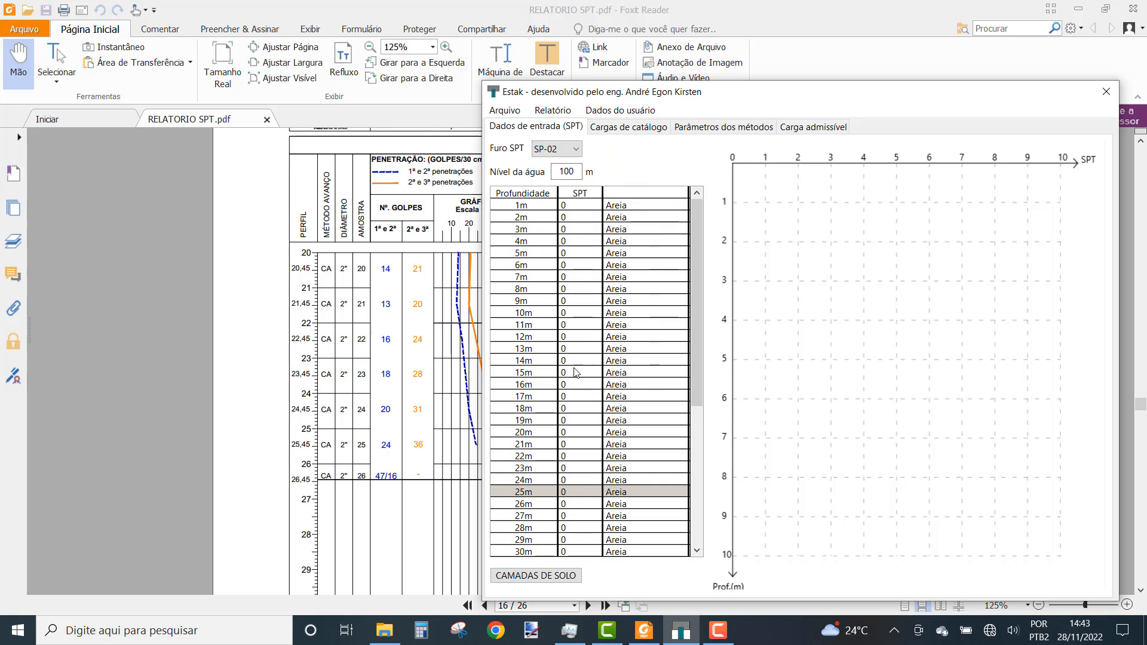
# Step: Look through the SPT02 profile pages in the PDF report up to the start of SPT03
pyautogui.scroll(-8, 381, 370)
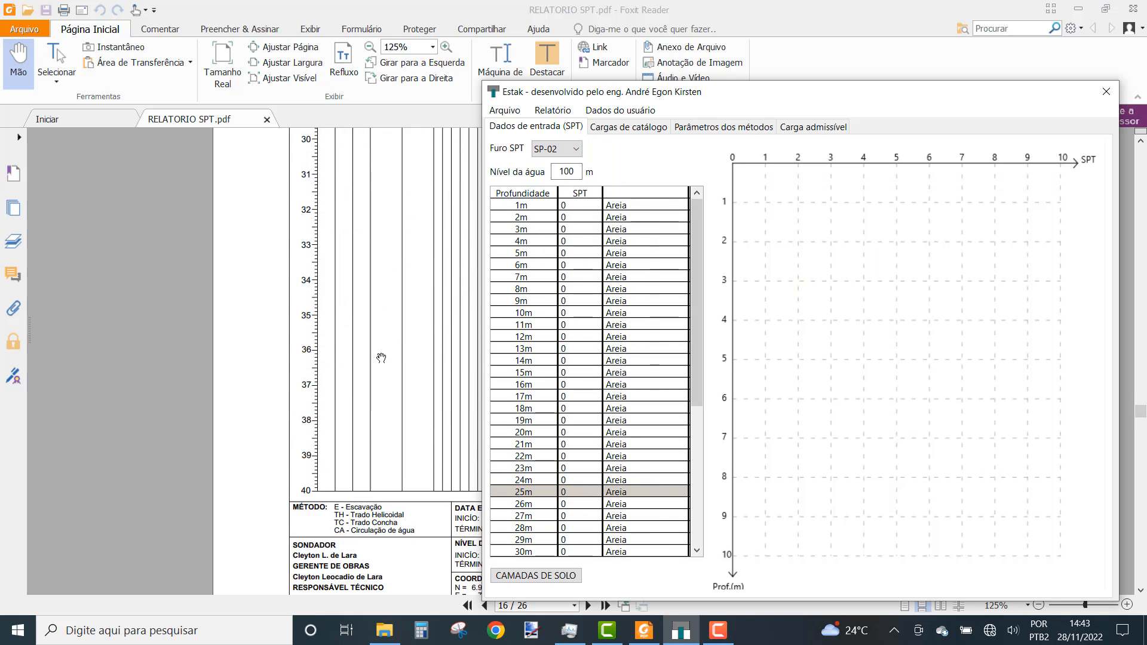
pyautogui.click(420, 370)
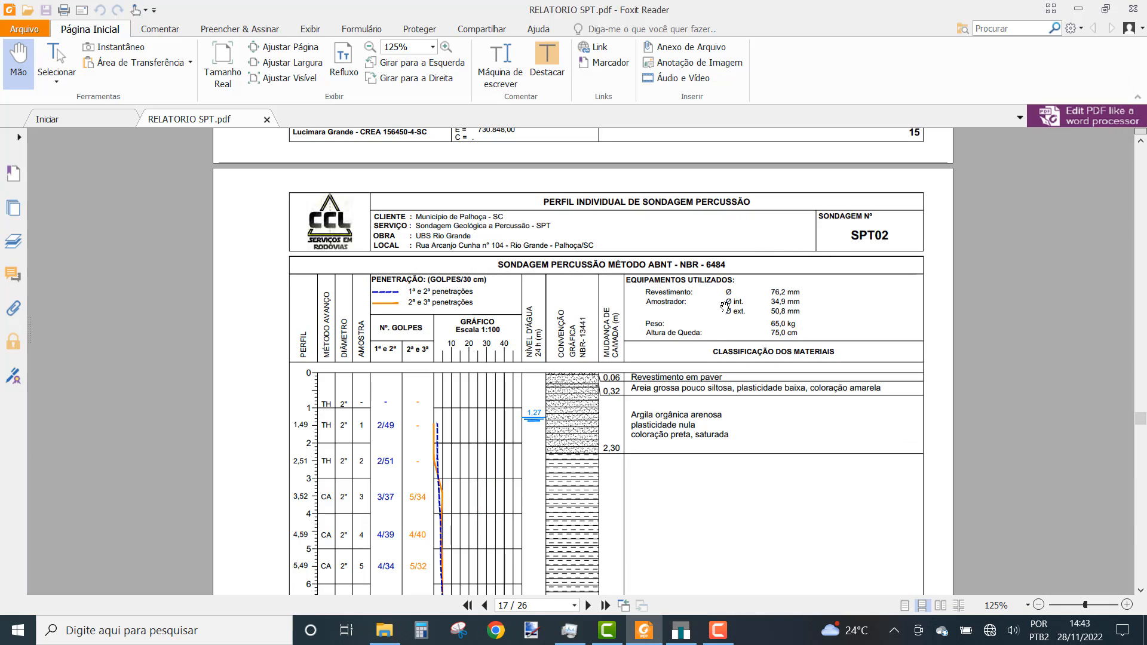
pyautogui.scroll(-3, 715, 346)
pyautogui.scroll(-20, 715, 345)
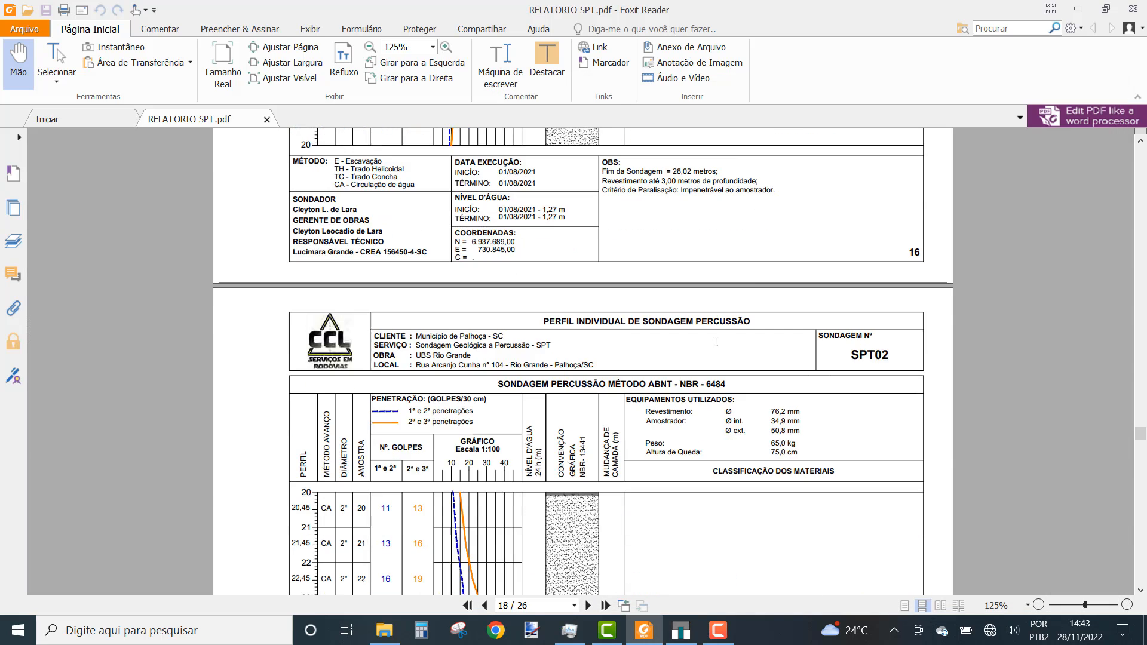
pyautogui.scroll(7, 716, 342)
pyautogui.scroll(-6, 716, 342)
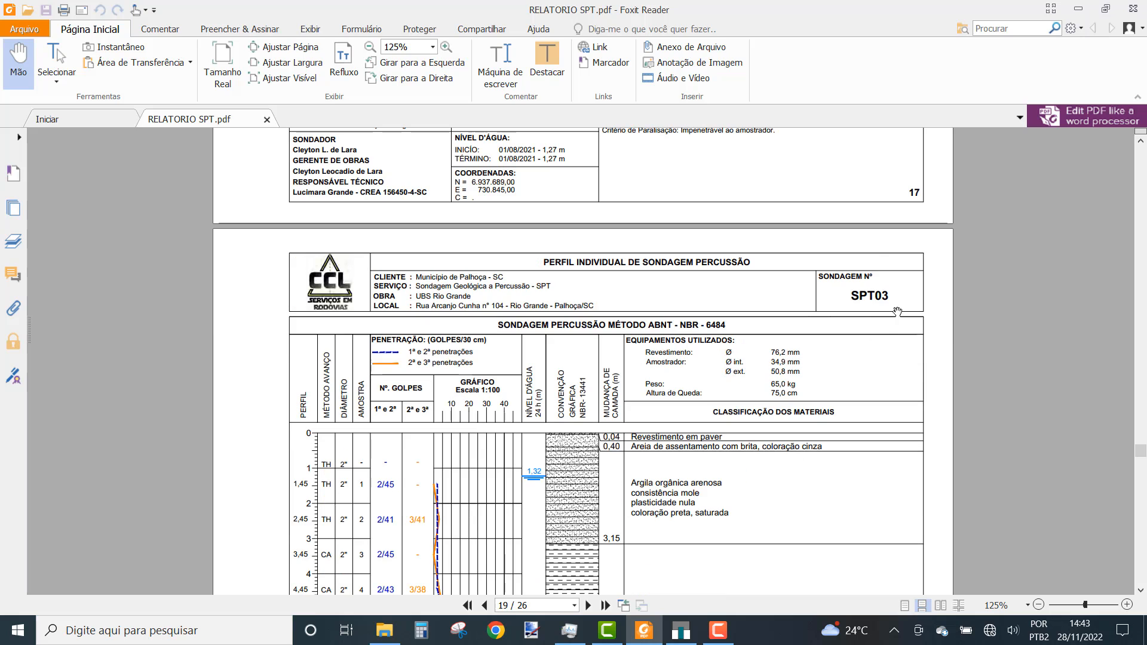
# Step: Switch back to Estak and display the input data for borehole SP-03
pyautogui.click(682, 630)
pyautogui.click(565, 150)
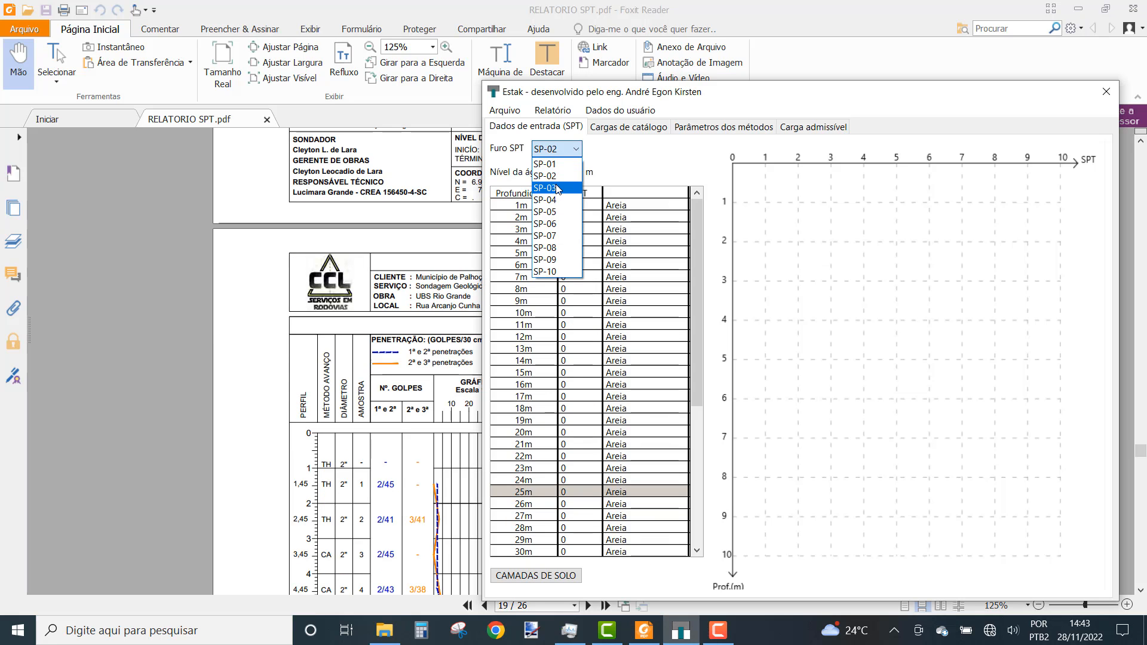
pyautogui.click(562, 179)
pyautogui.click(565, 149)
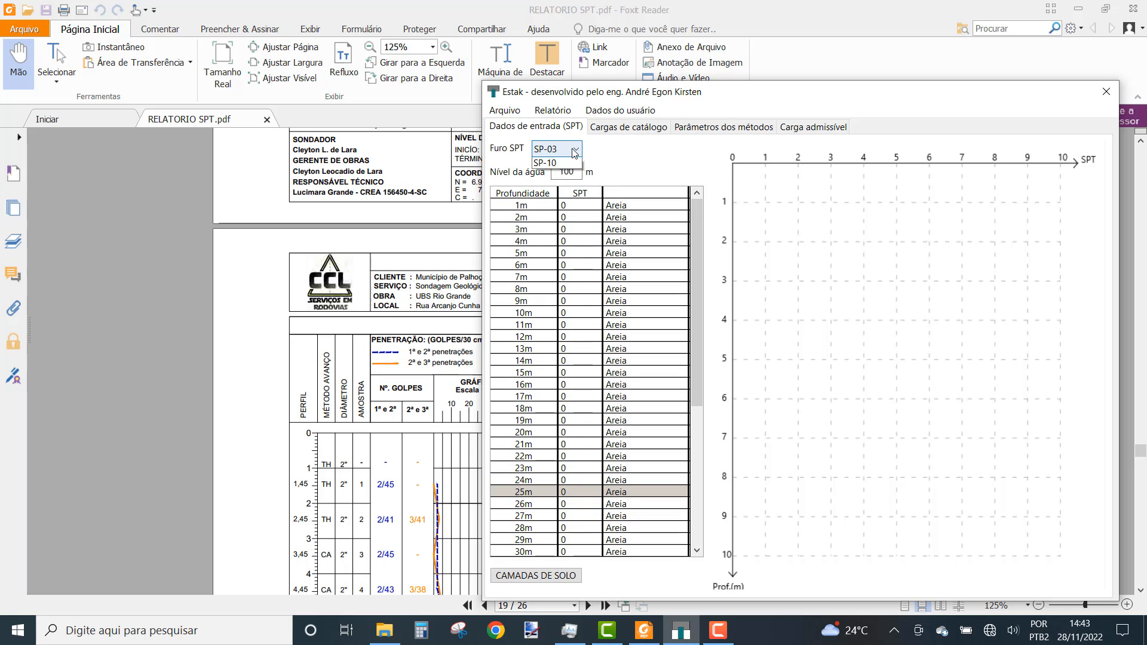
pyautogui.click(625, 159)
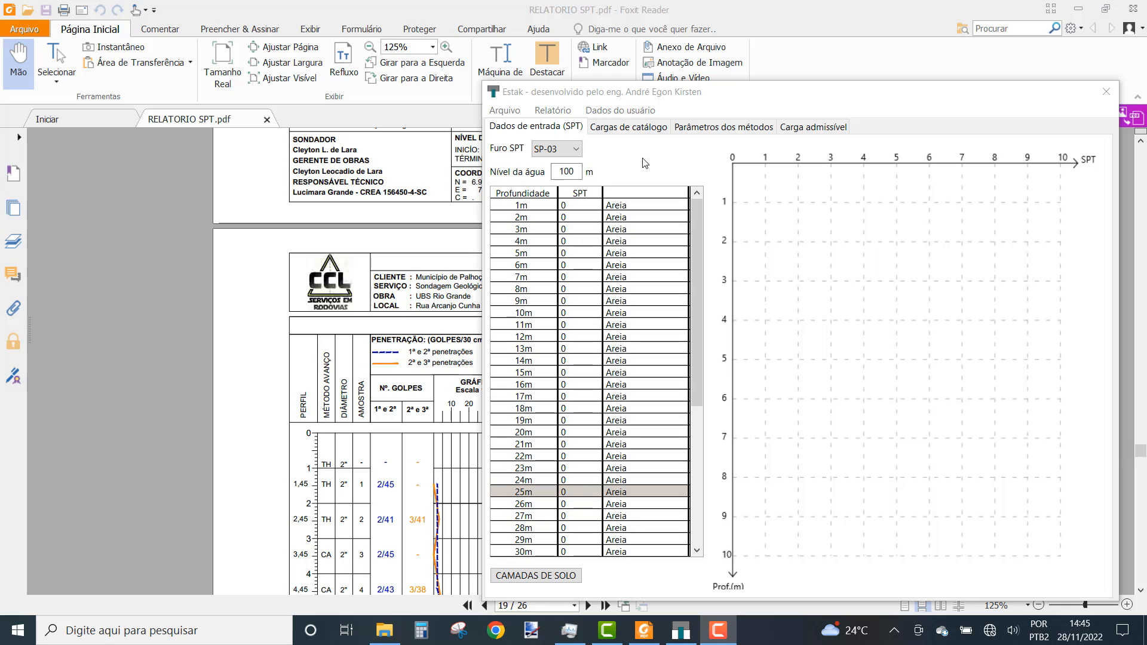
# Step: Display the data of boreholes SP-01 and SP-02 in turn, finishing with SP-03 selected
pyautogui.click(555, 149)
pyautogui.click(553, 159)
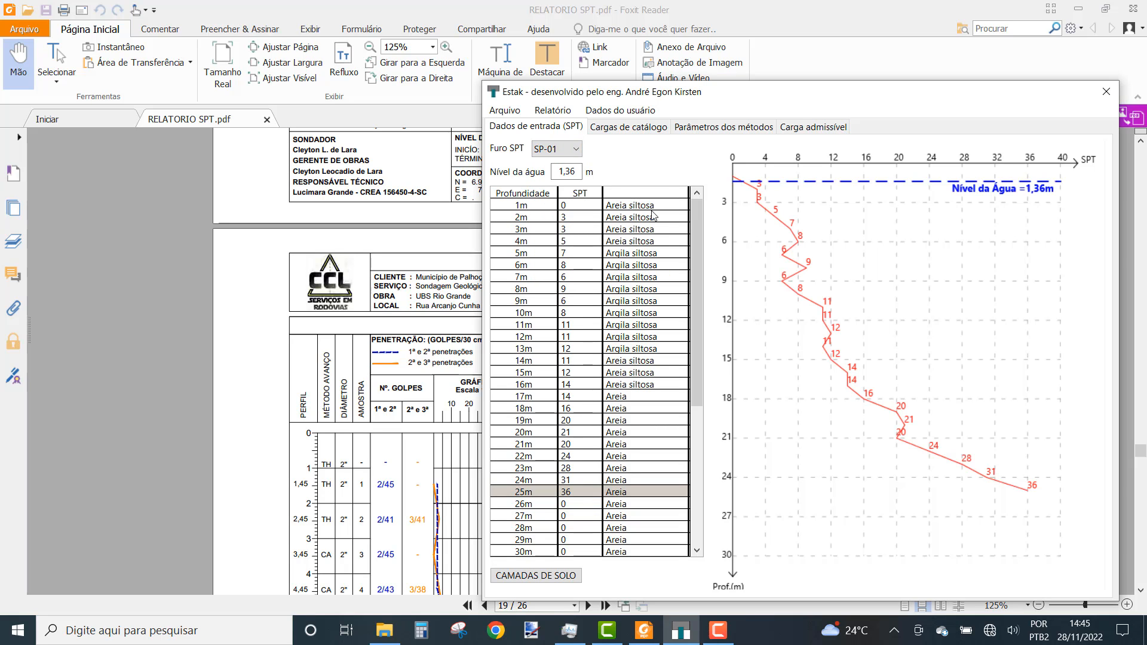
pyautogui.click(563, 153)
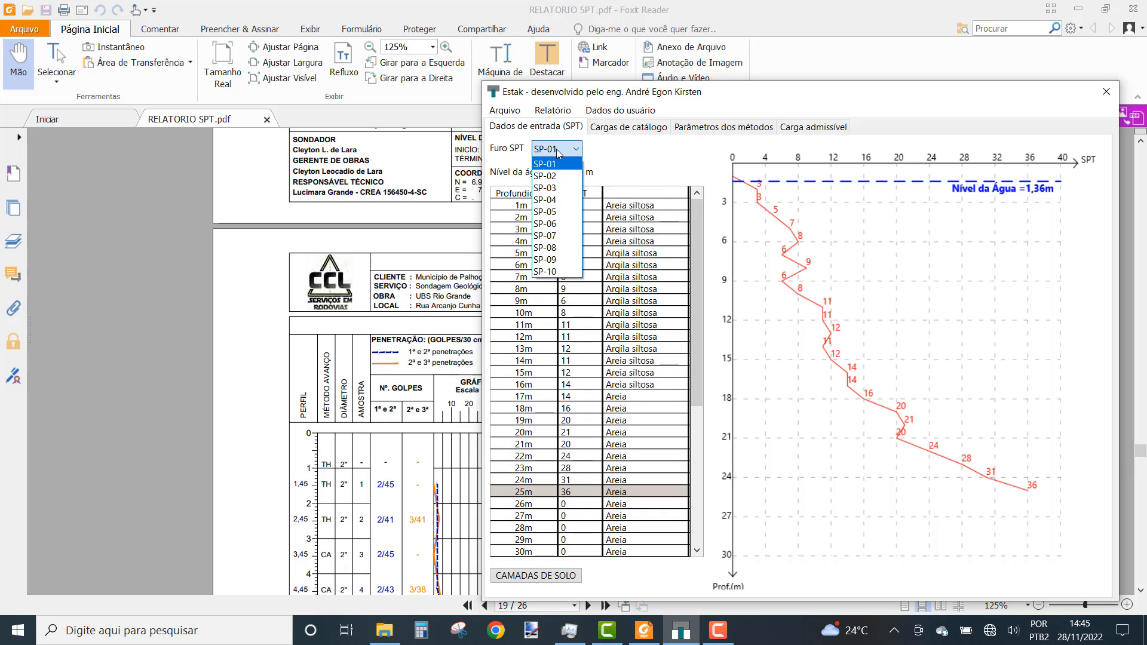
pyautogui.click(558, 172)
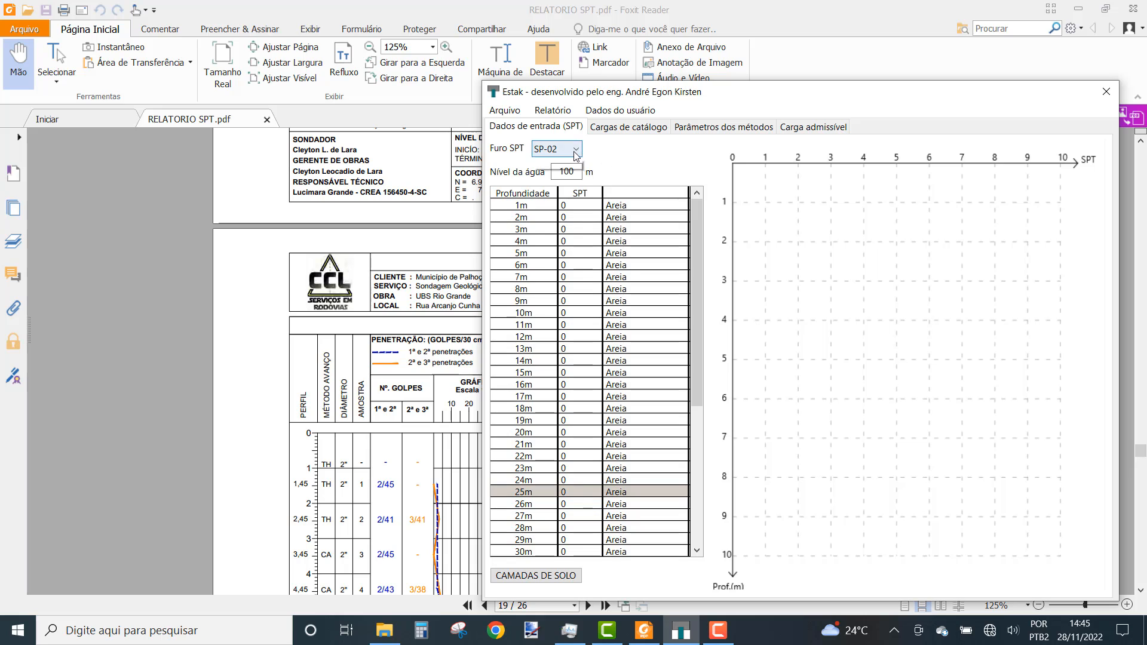
pyautogui.click(562, 150)
pyautogui.click(560, 189)
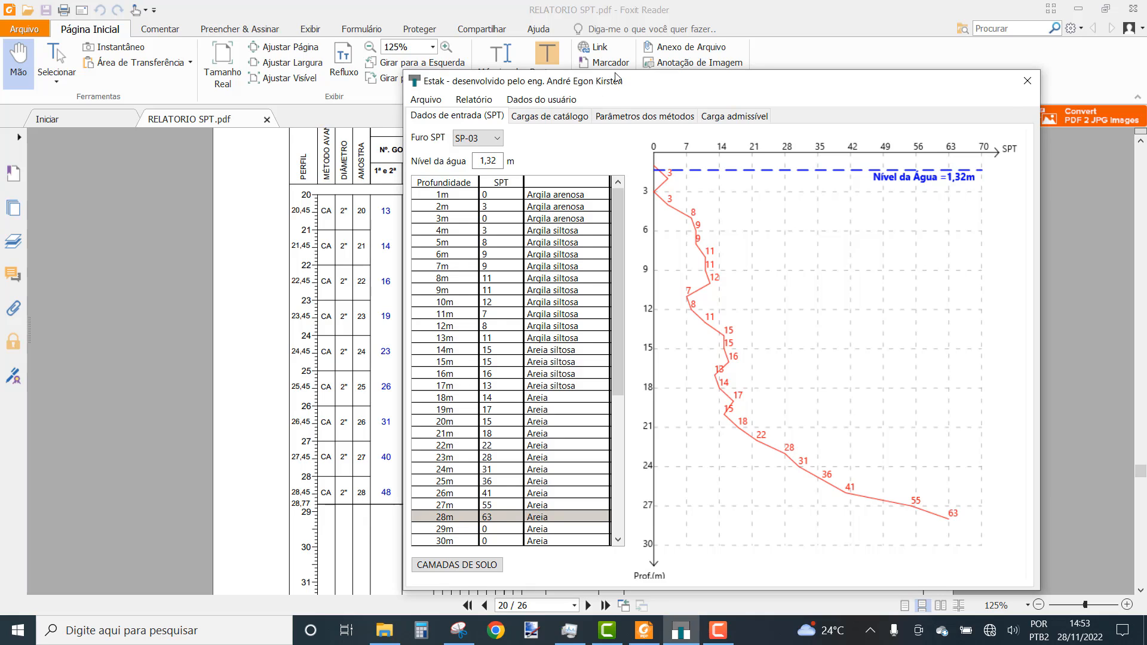
# Step: Shift the Estak window slightly and review the SPT tables and graphs of boreholes SP-01, SP-02 and SP-03 in turn
pyautogui.moveTo(617, 76); pyautogui.dragTo(583, 78)
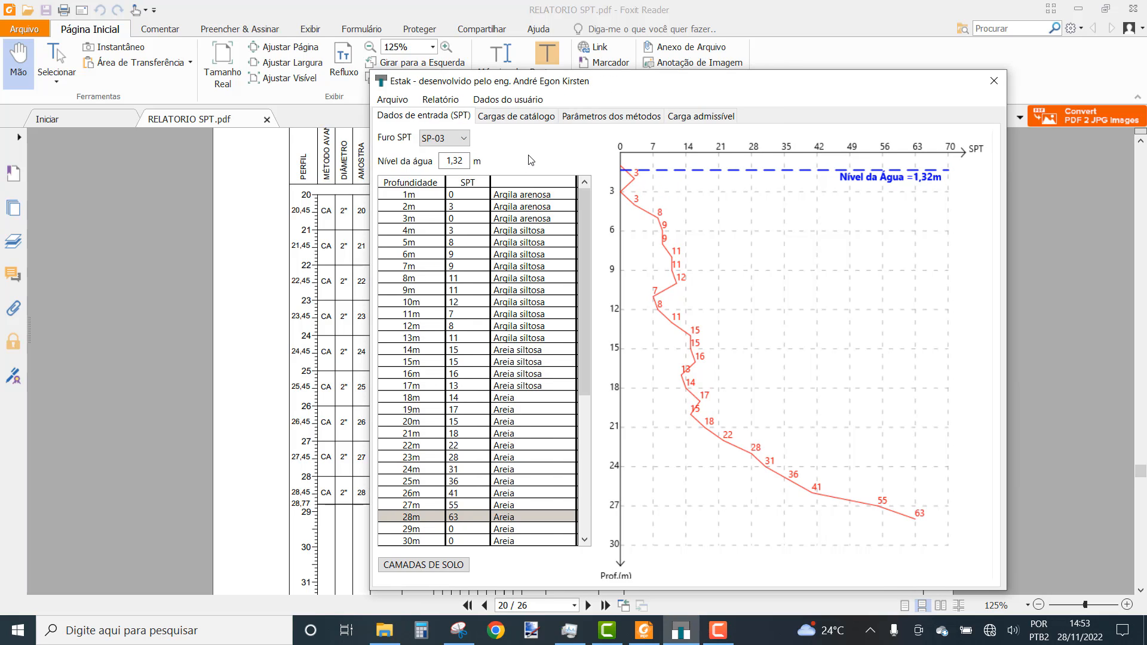
pyautogui.click(449, 138)
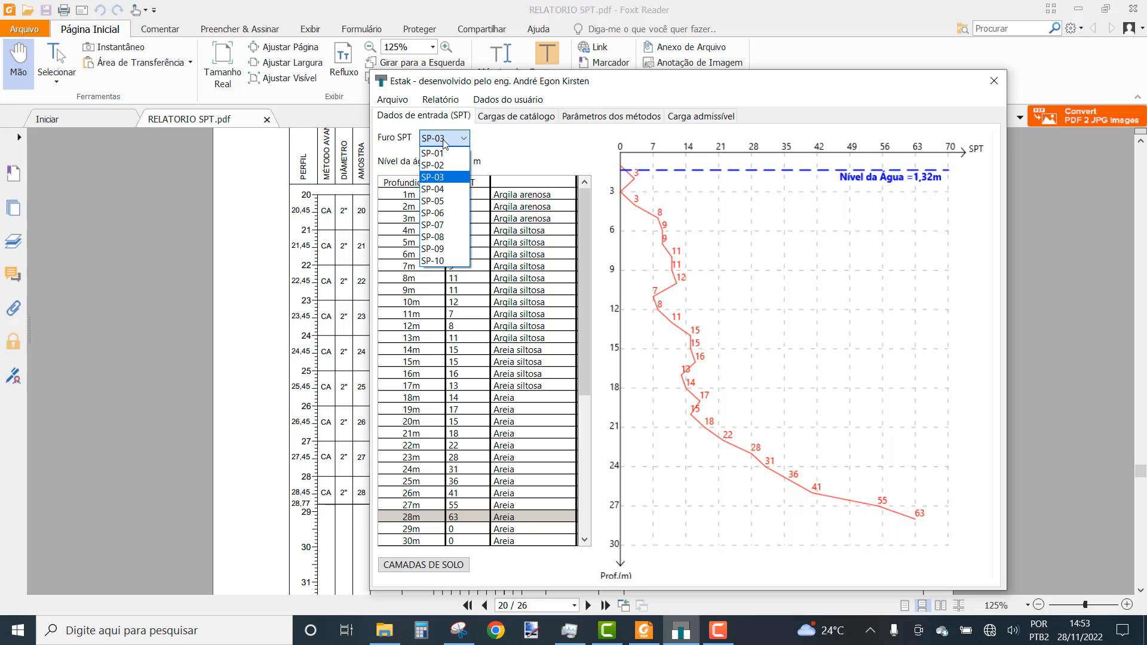
pyautogui.click(449, 154)
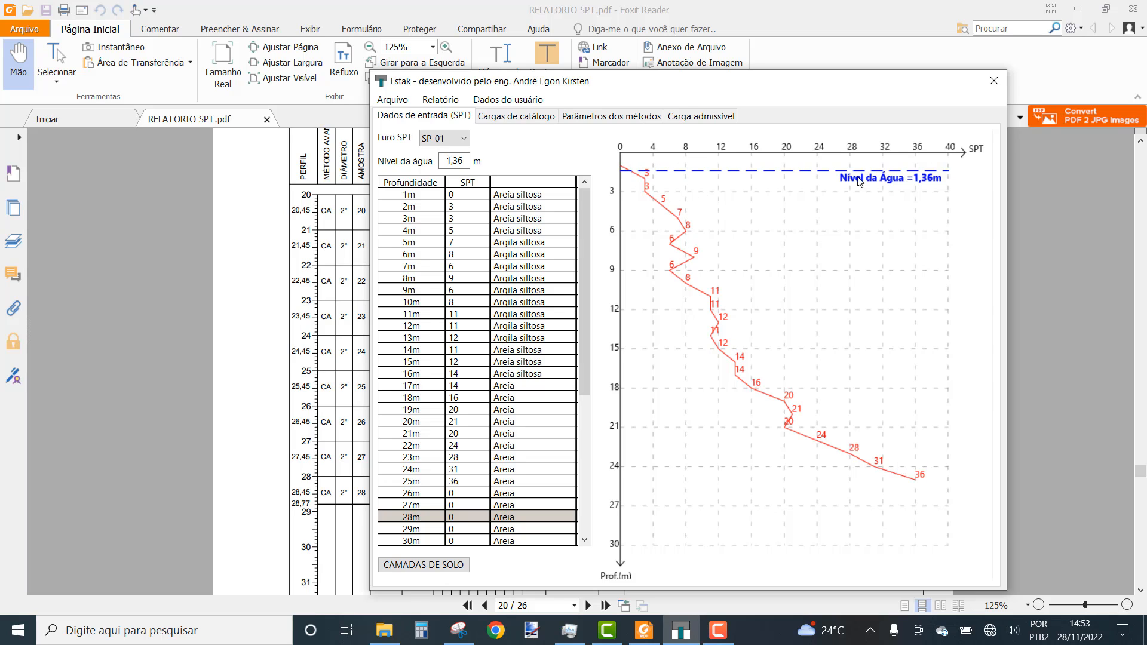
pyautogui.click(464, 138)
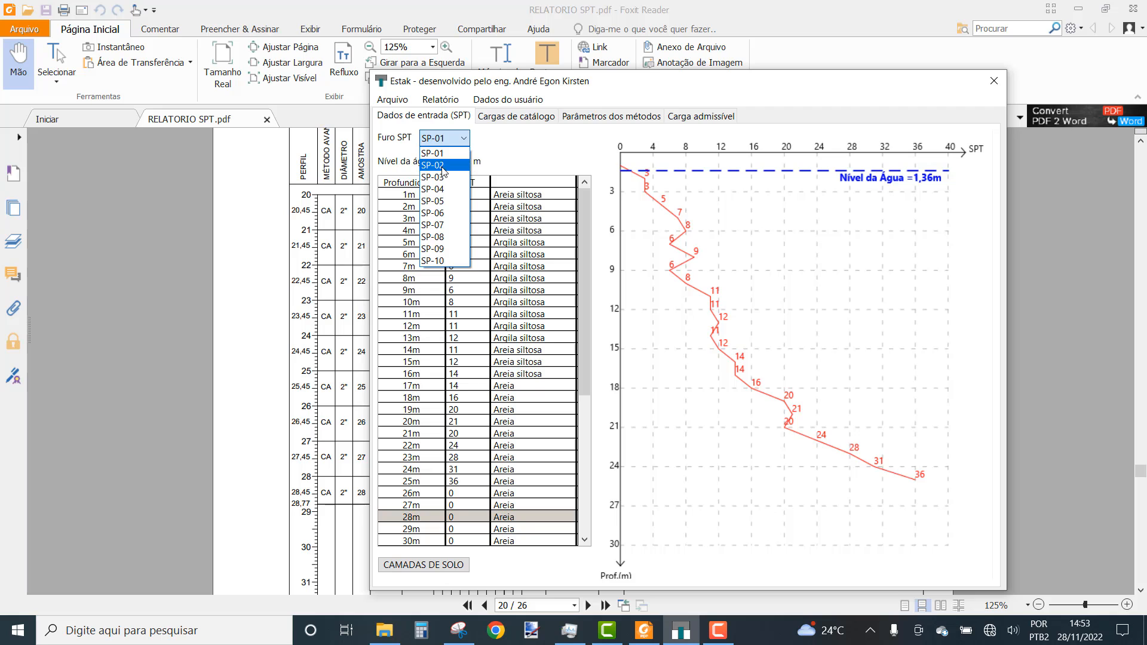
pyautogui.click(442, 156)
pyautogui.click(457, 139)
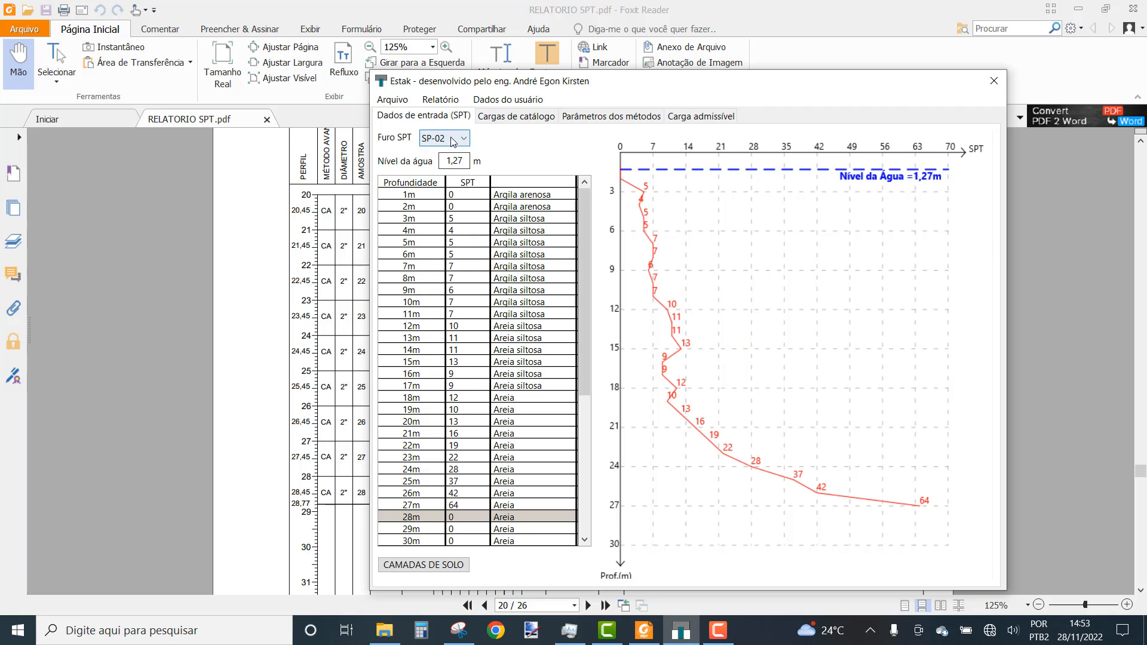
pyautogui.click(443, 178)
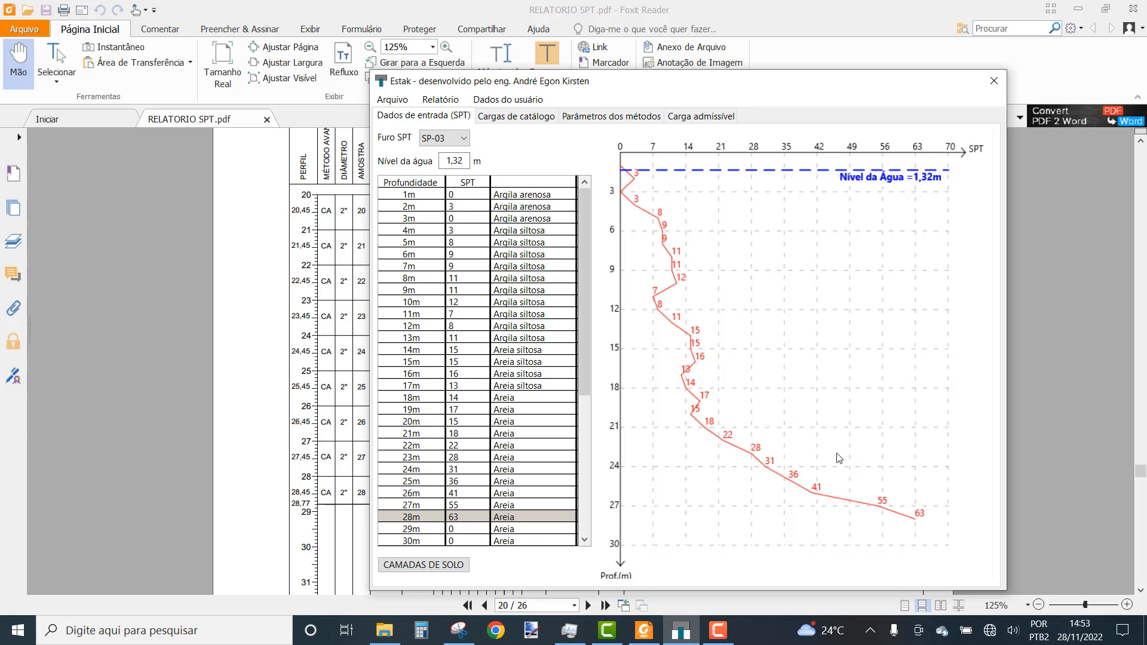
pyautogui.click(463, 140)
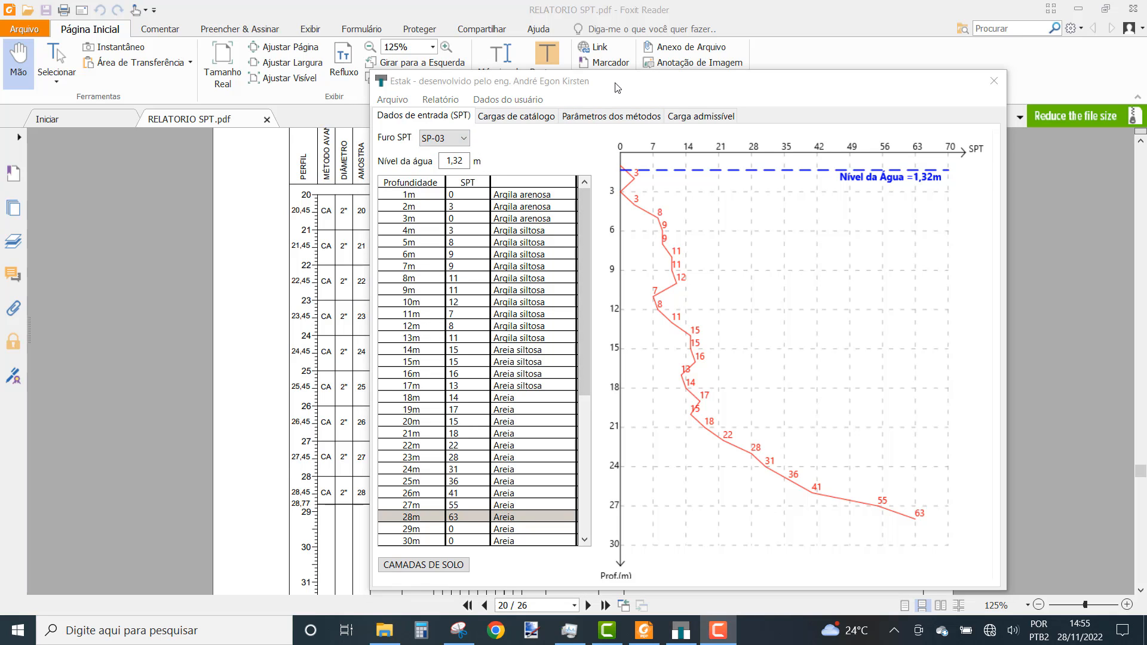
# Step: Open the catalogue loads and inspect the editable maximum load values of several precast pile types
pyautogui.click(619, 88)
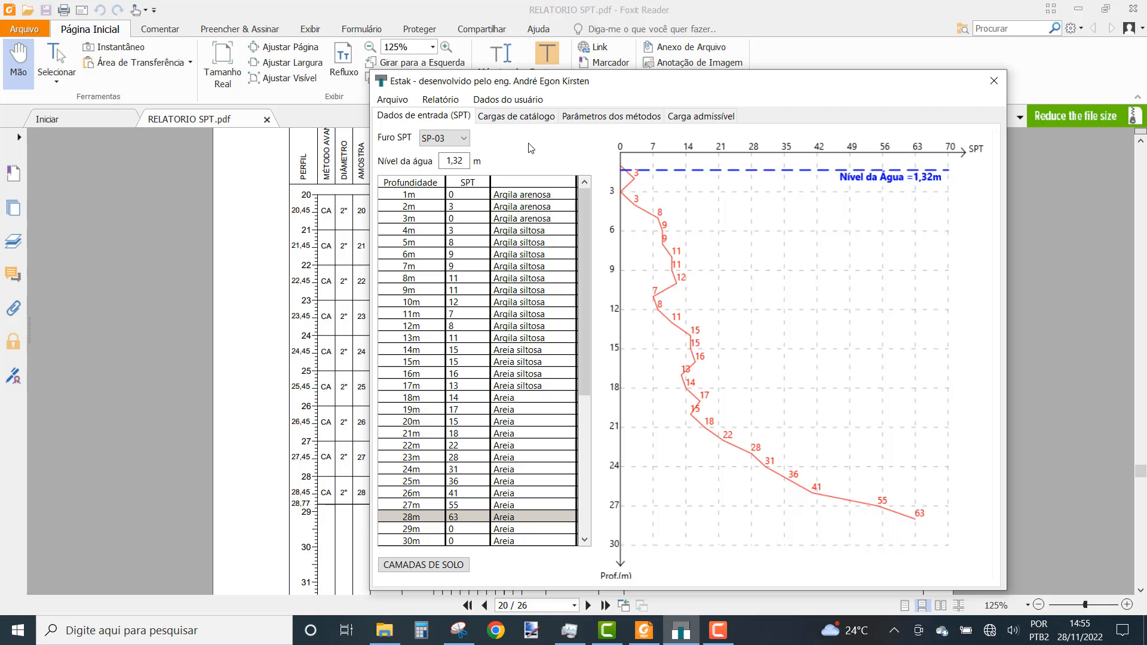
pyautogui.click(517, 116)
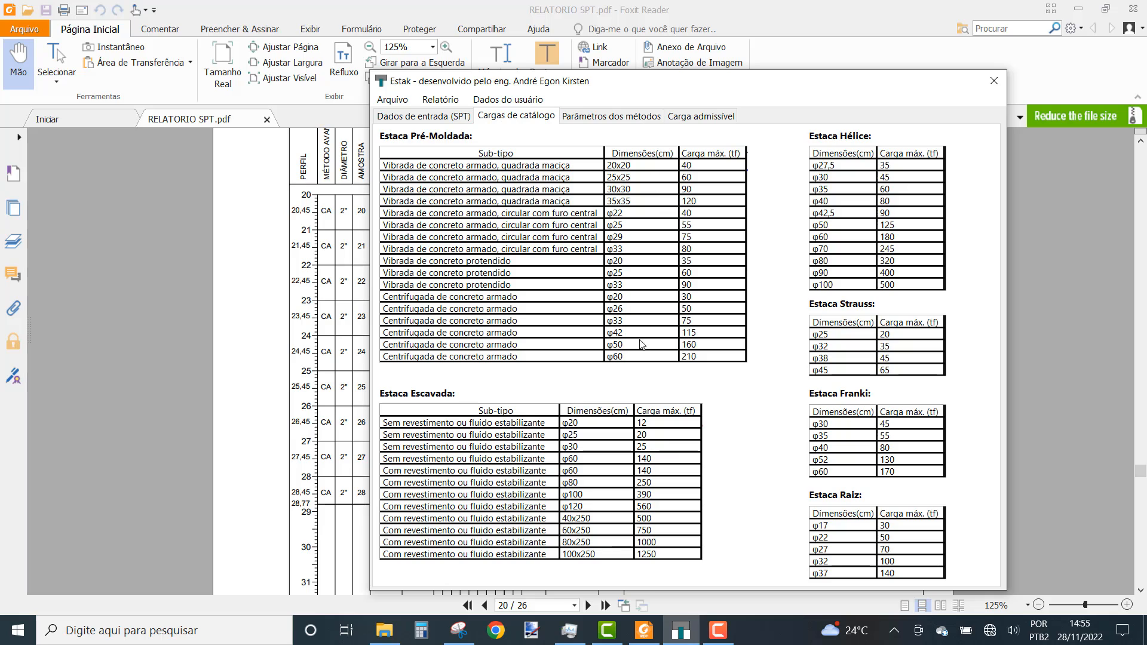
pyautogui.click(704, 166)
pyautogui.click(702, 190)
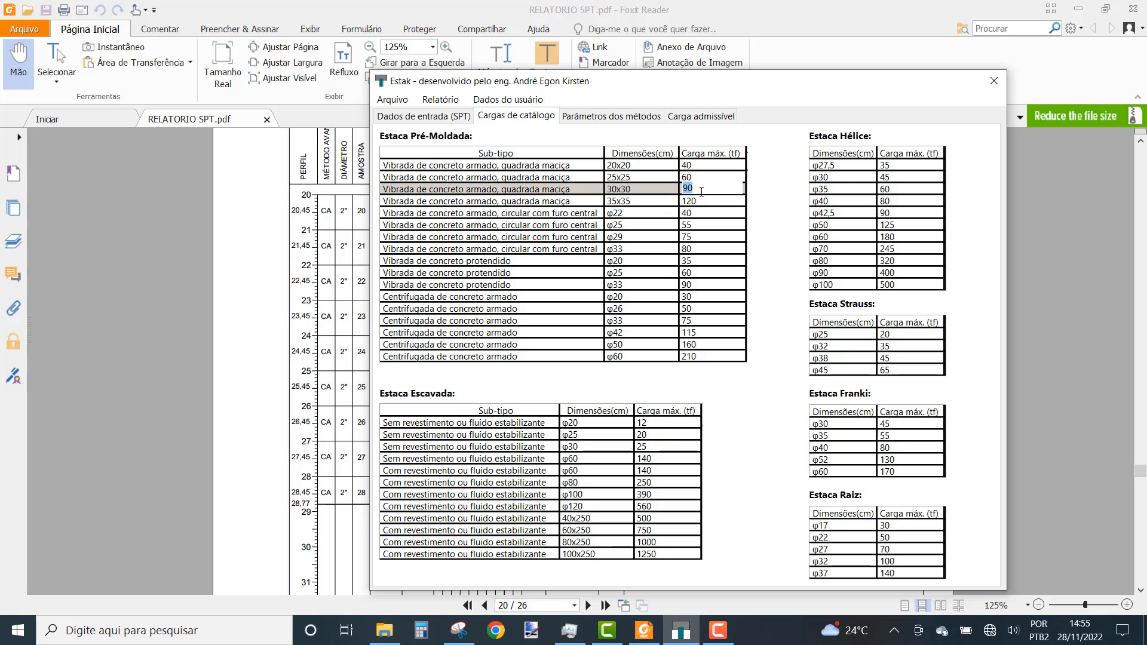
pyautogui.click(703, 214)
pyautogui.click(705, 237)
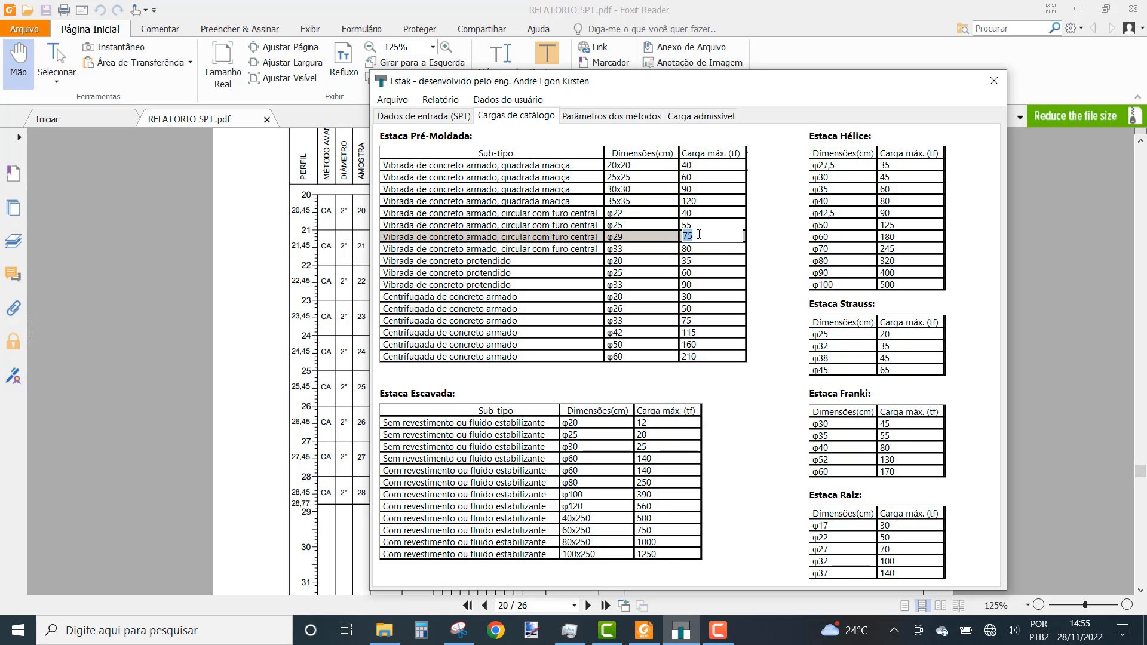
pyautogui.click(703, 274)
pyautogui.click(706, 318)
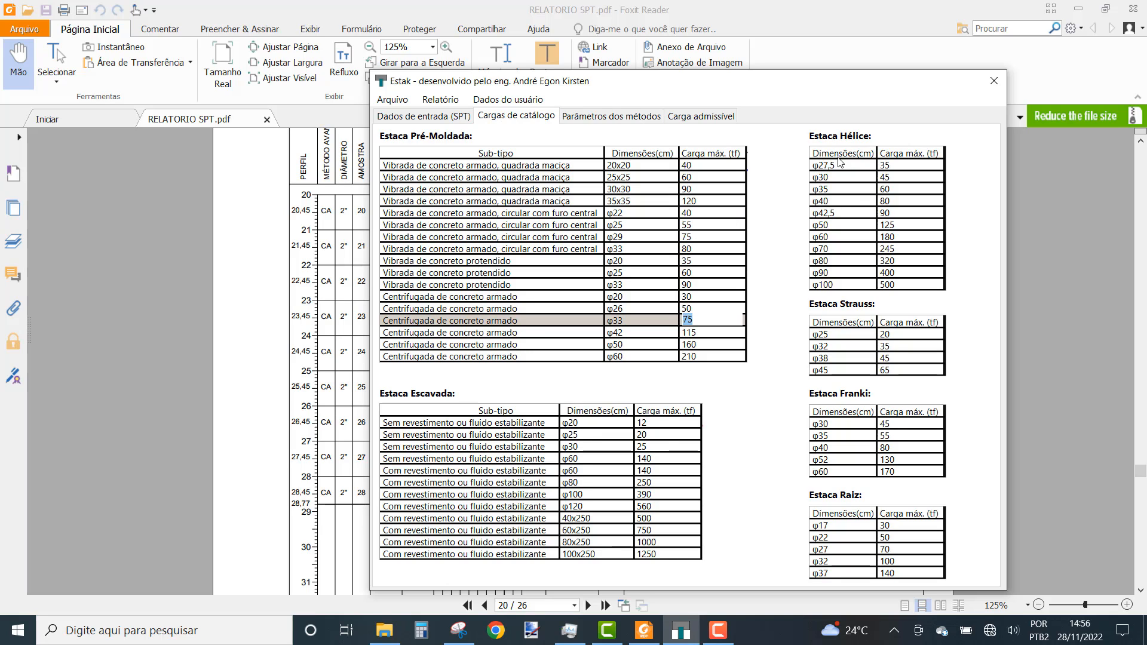
# Step: Set the catalogue maximum load of the φ40 Hélice pile to 60 tf
pyautogui.click(897, 204)
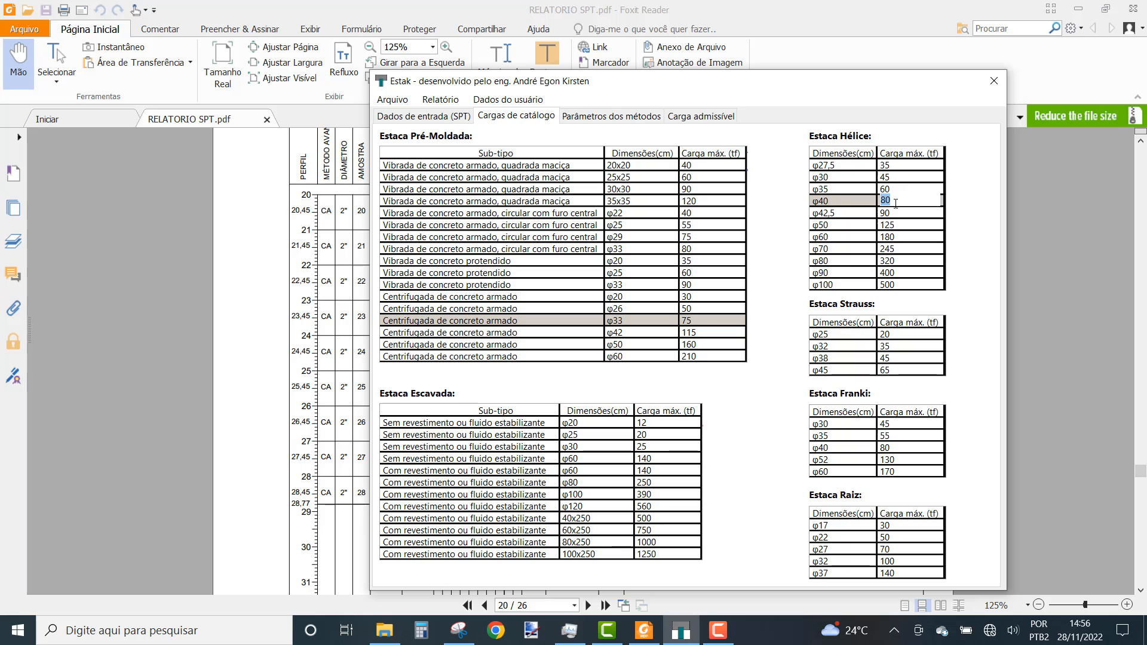
pyautogui.write('60')
pyautogui.press('Return')
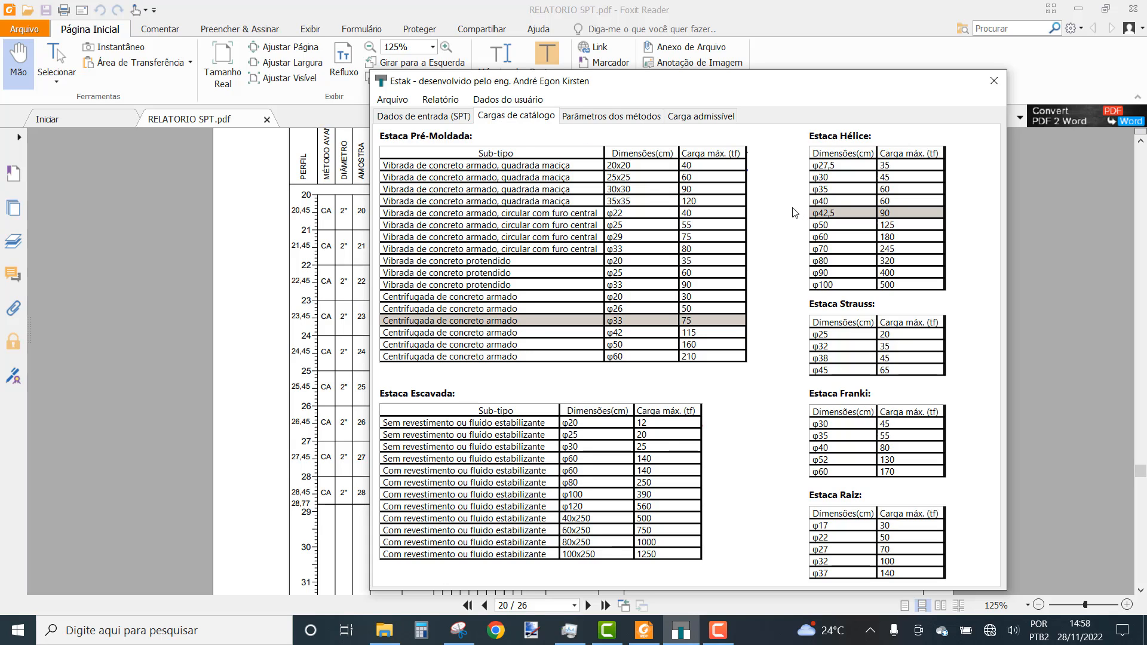
pyautogui.doubleClick(901, 199)
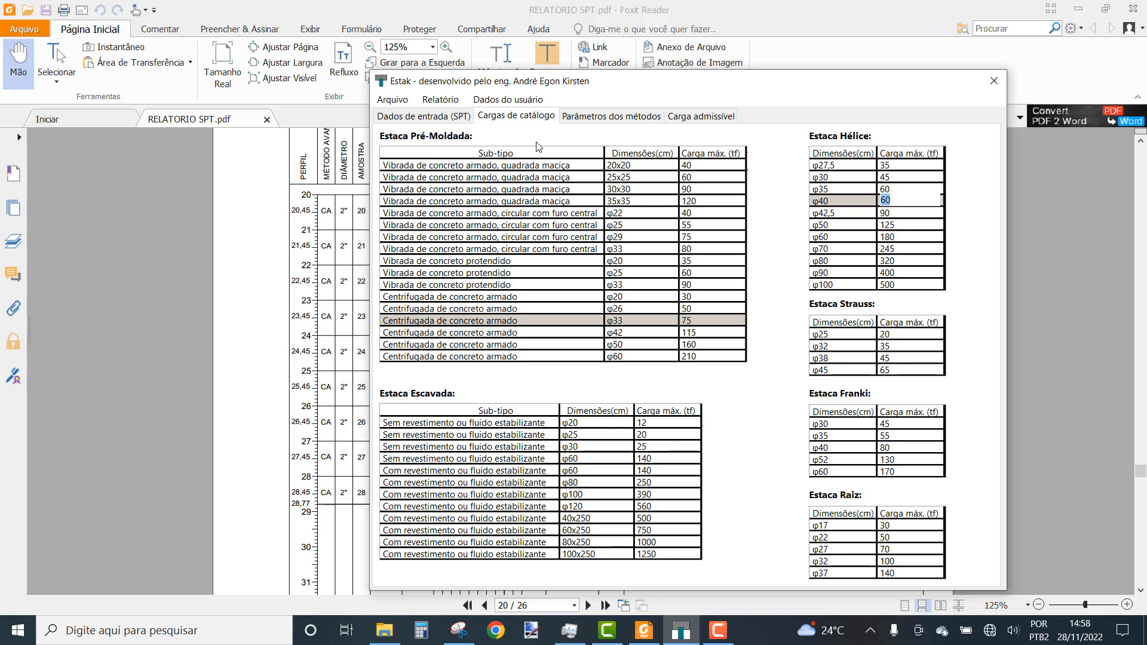
pyautogui.click(783, 217)
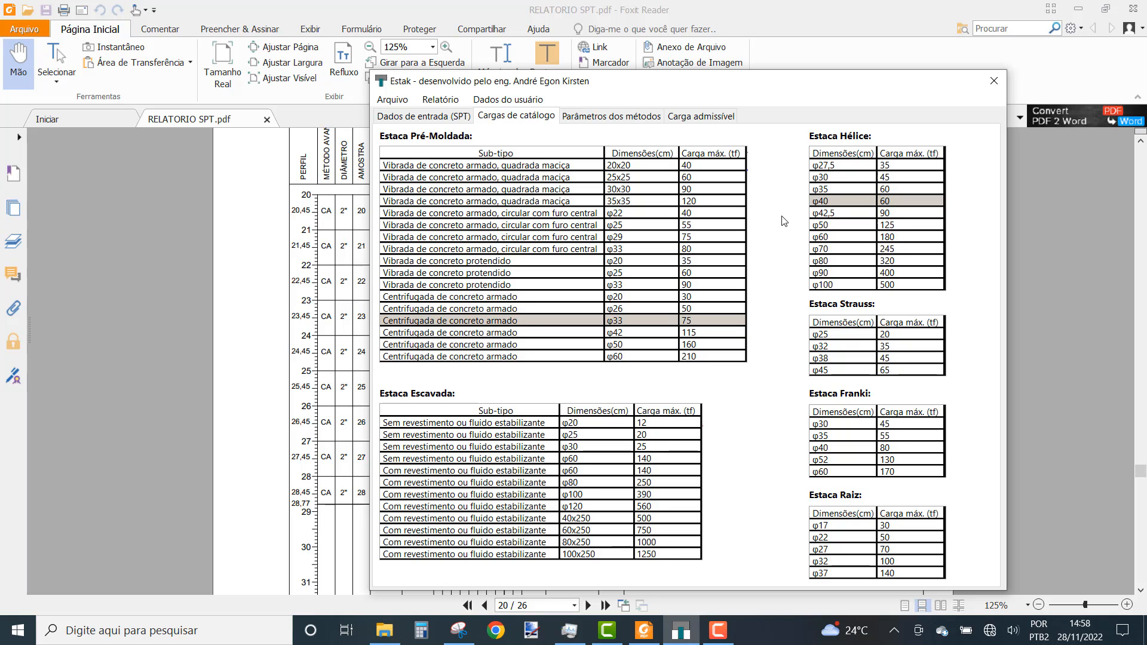
# Step: In the method parameters, try a k value of 9 for Areia in Aoki e Velloso, and switch the k and α modification off again
pyautogui.click(612, 117)
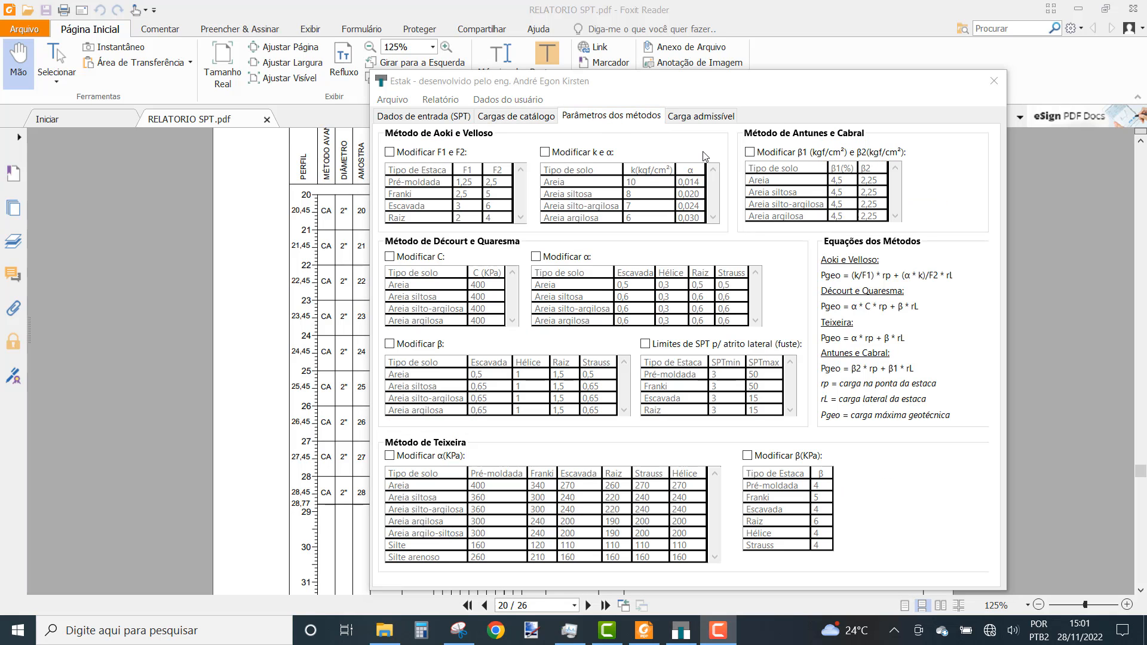
pyautogui.click(725, 87)
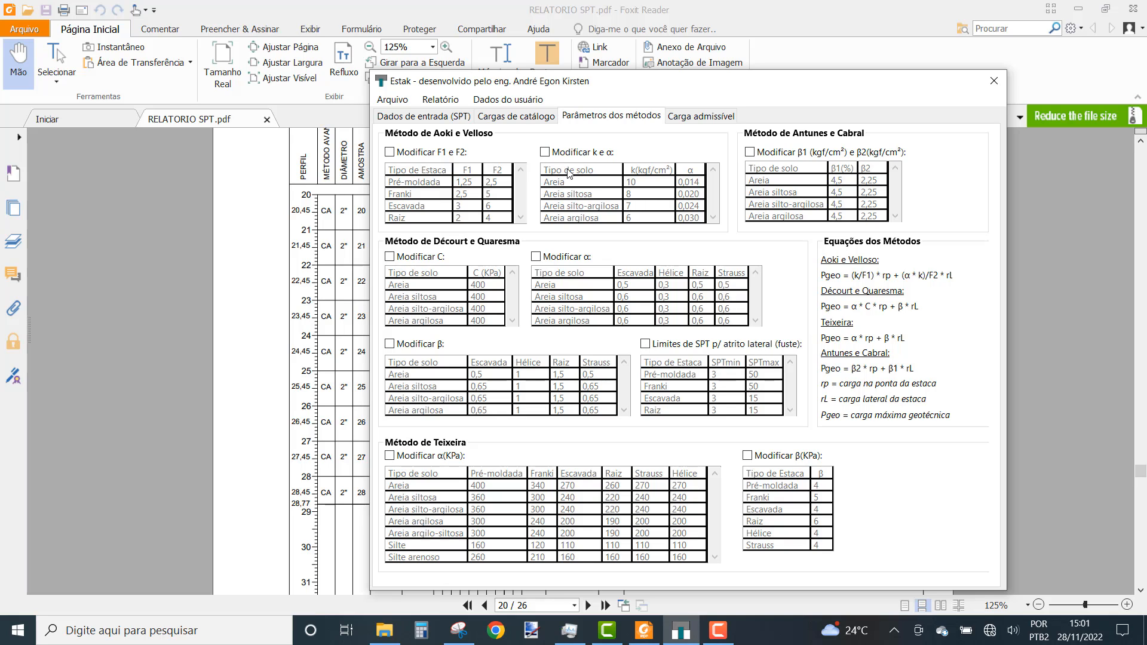
pyautogui.click(546, 153)
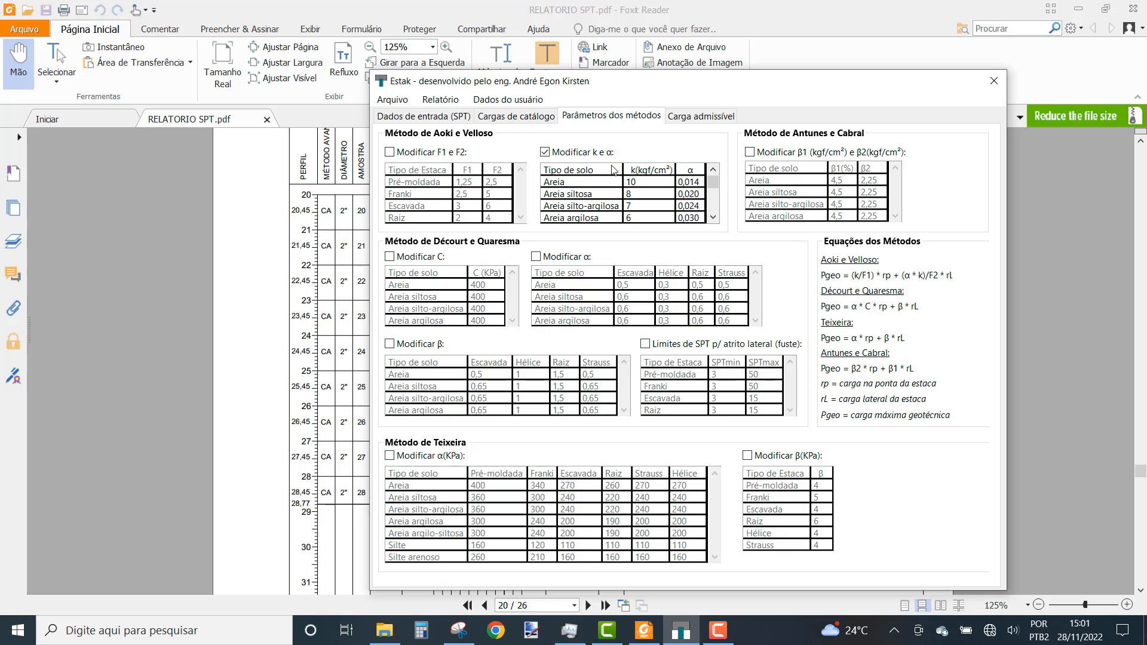
pyautogui.doubleClick(643, 184)
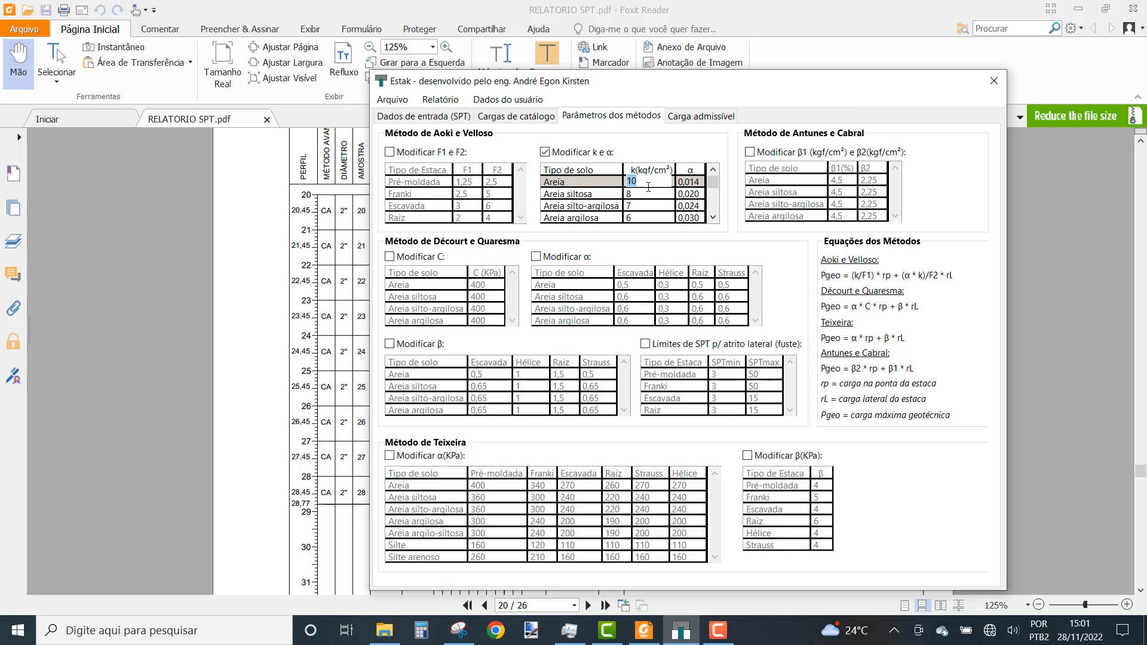
pyautogui.write('9')
pyautogui.press('Return')
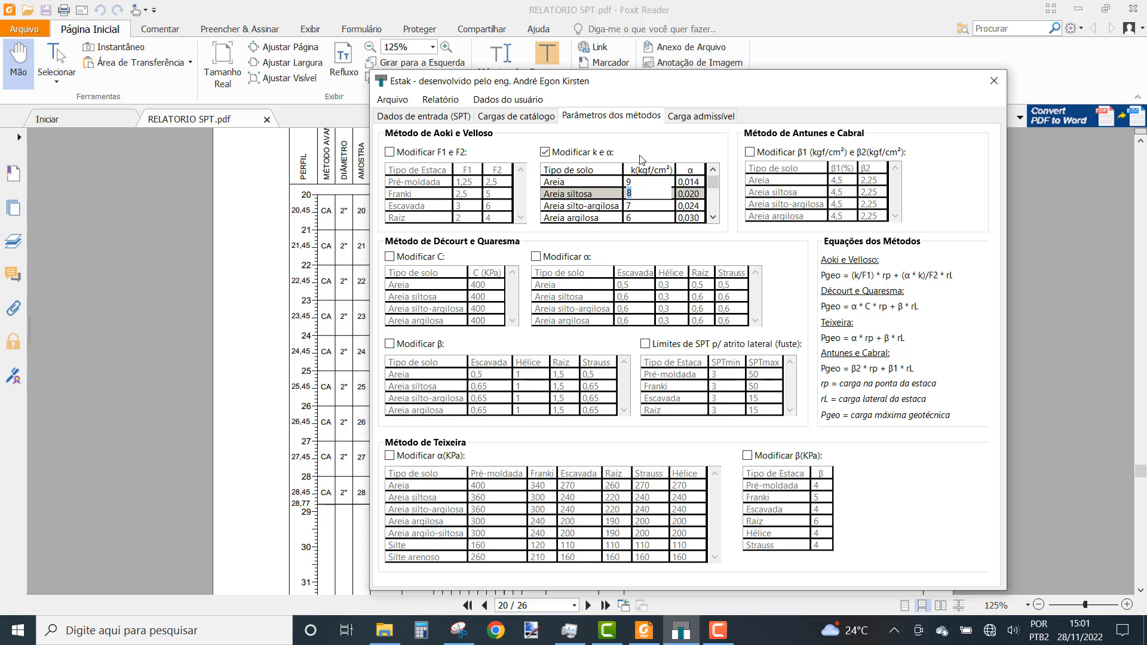
pyautogui.click(545, 152)
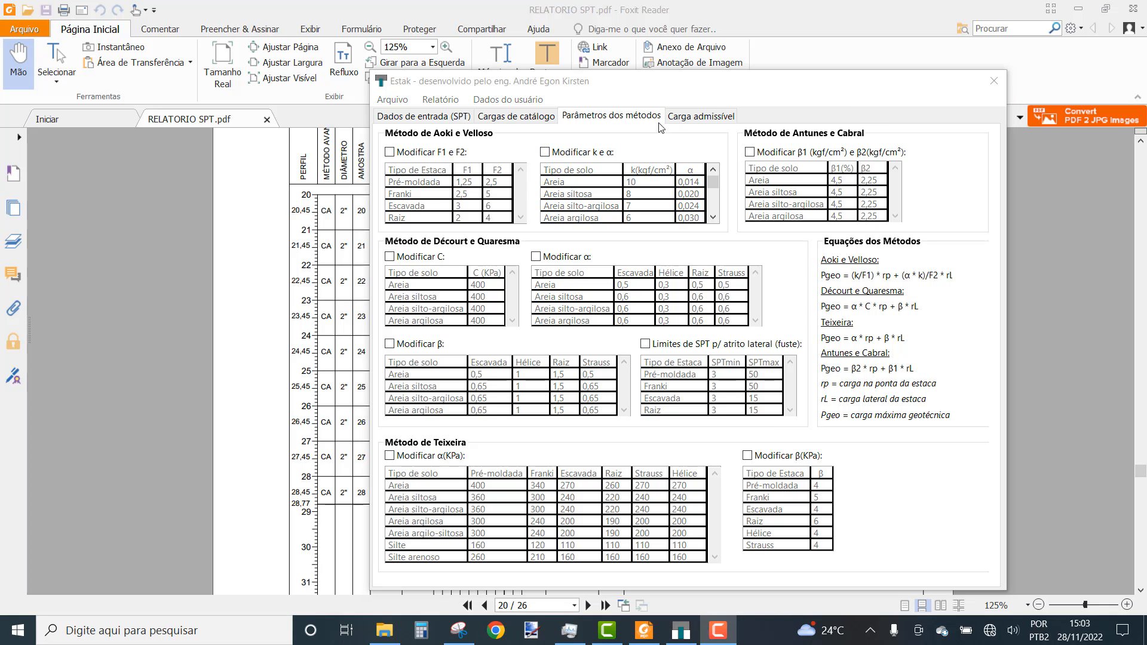
# Step: Open the allowable load calculation and compare the pile types offered with and without the water-level restriction, leaving the restriction enabled
pyautogui.click(699, 118)
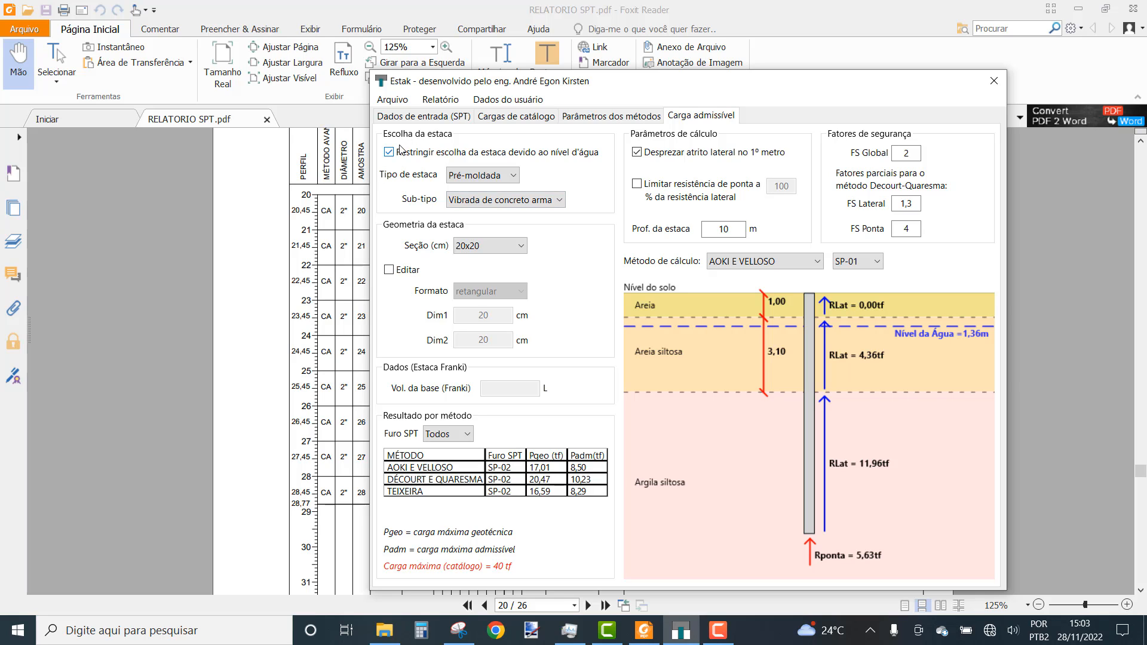
pyautogui.click(493, 176)
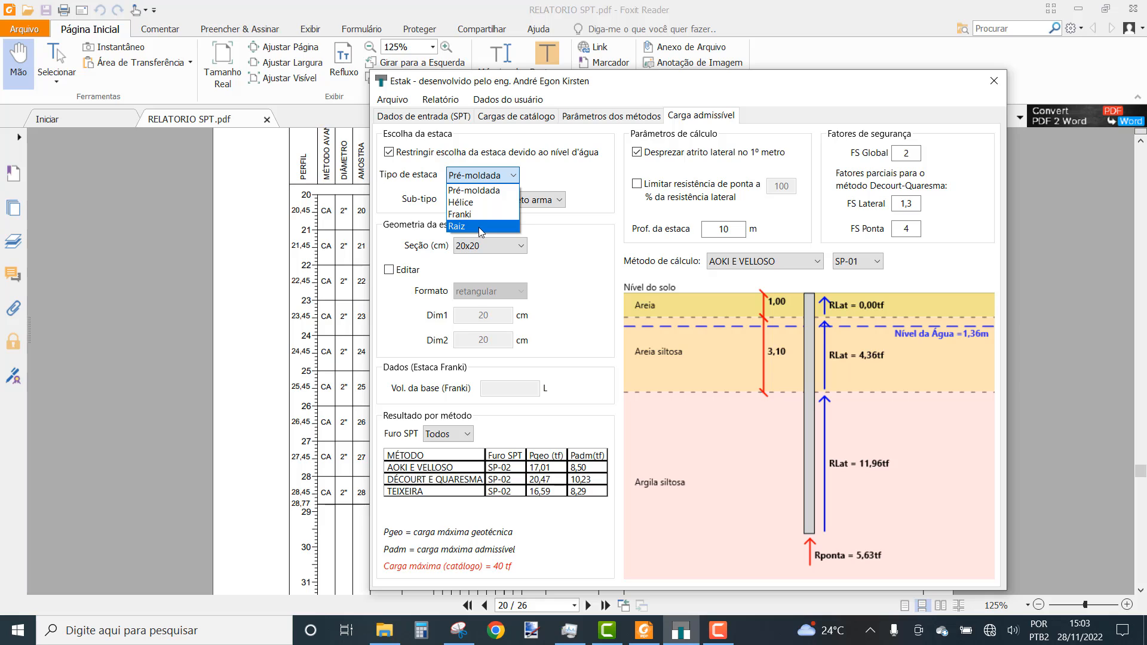
pyautogui.click(565, 171)
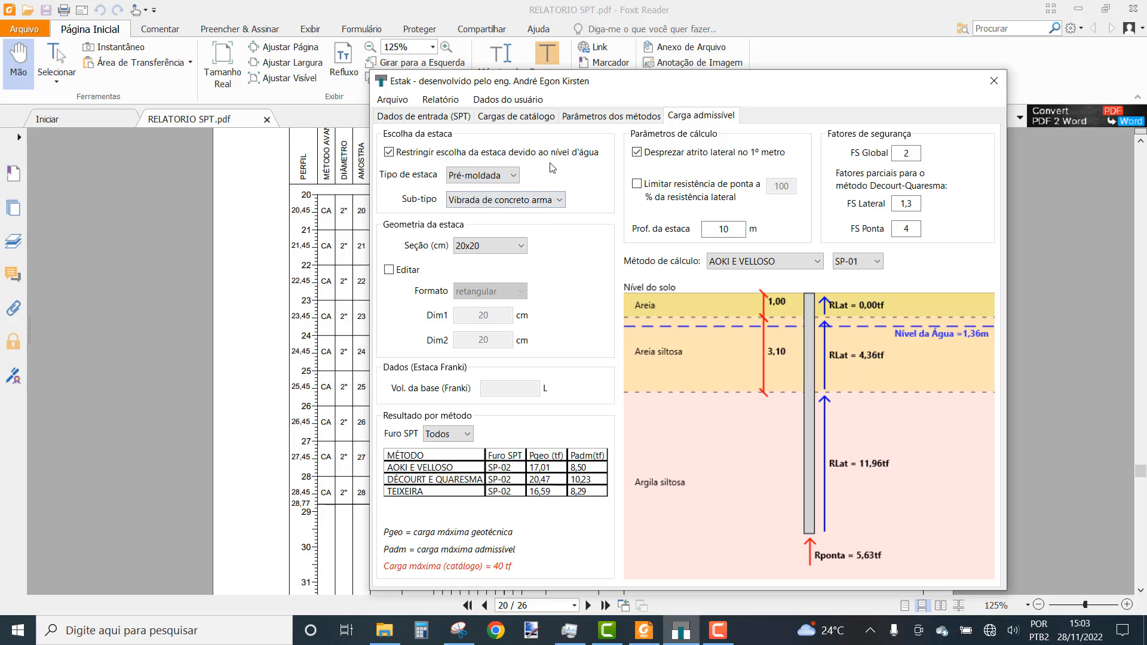
pyautogui.click(403, 155)
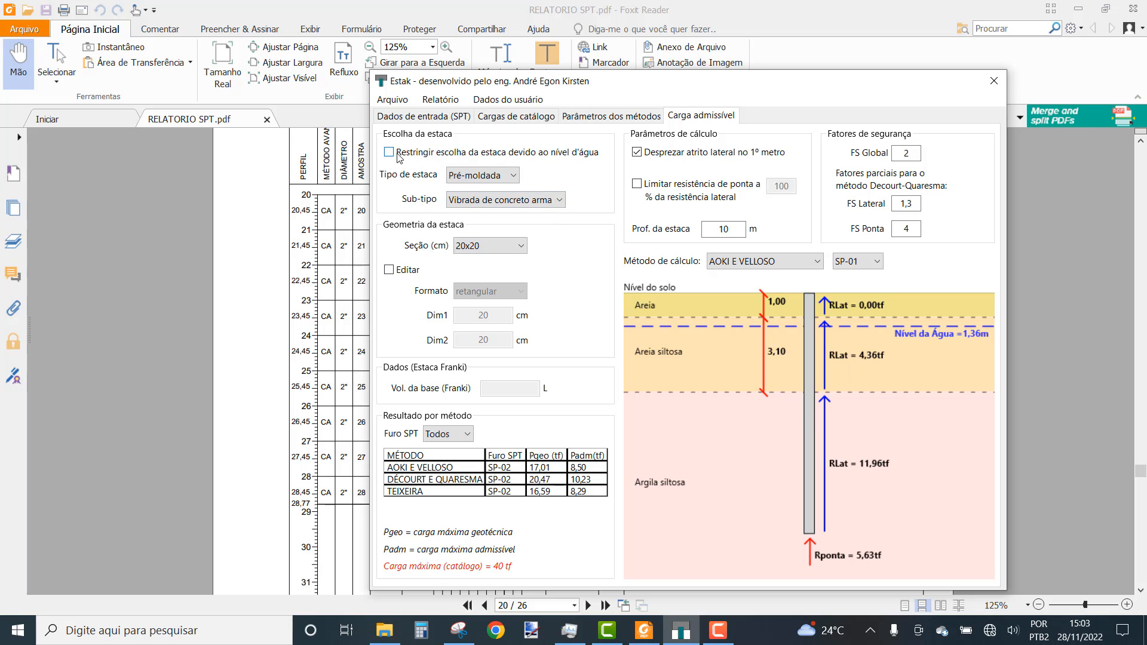
pyautogui.click(504, 176)
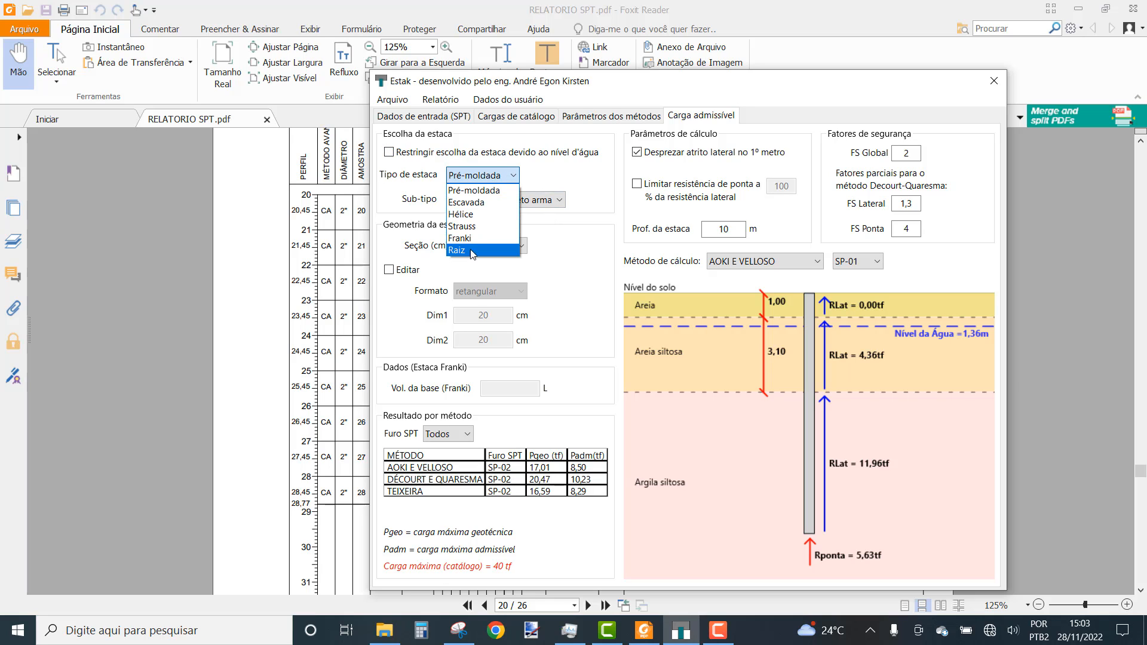
pyautogui.click(551, 174)
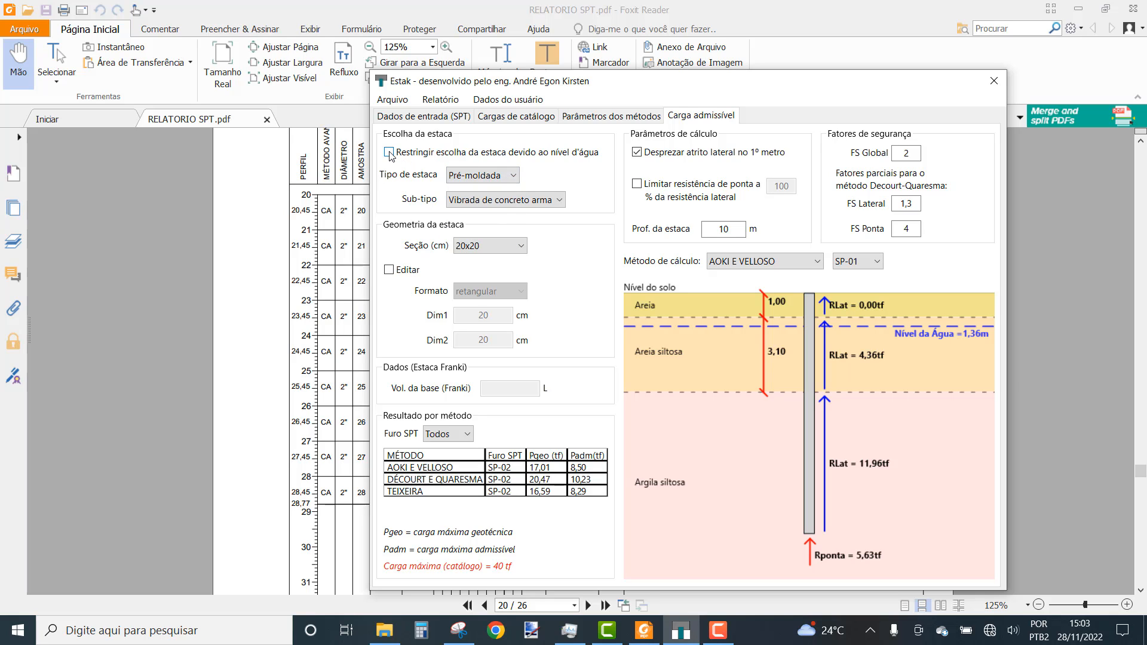
pyautogui.click(389, 153)
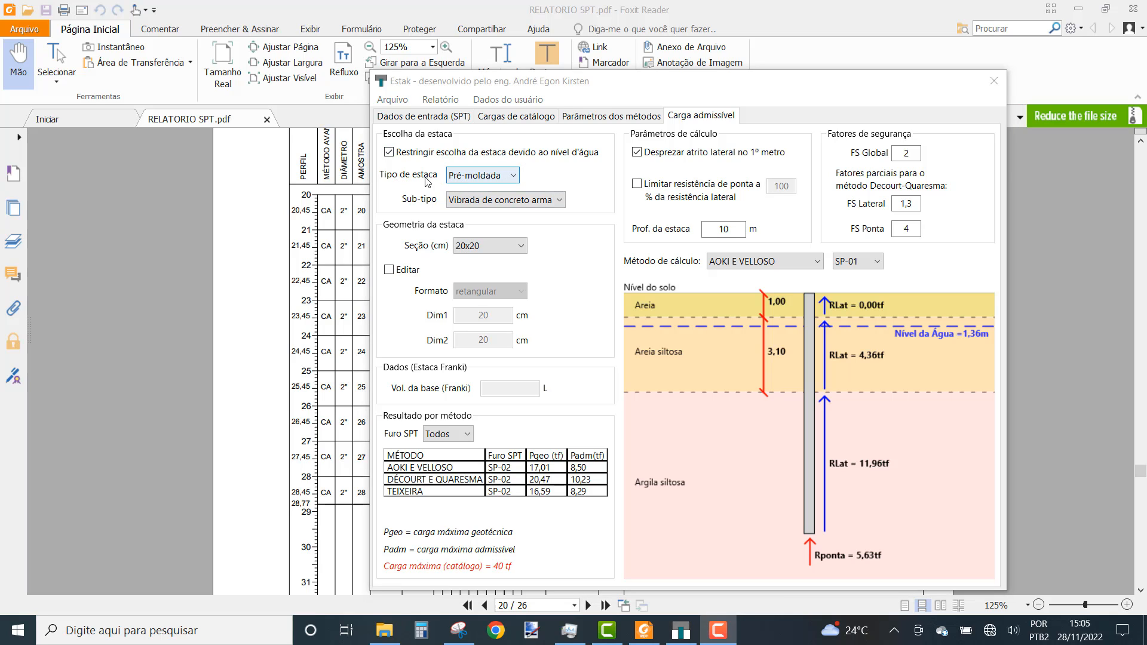
# Step: Choose a Hélice pile with a φ40 section for the allowable load calculation
pyautogui.click(505, 176)
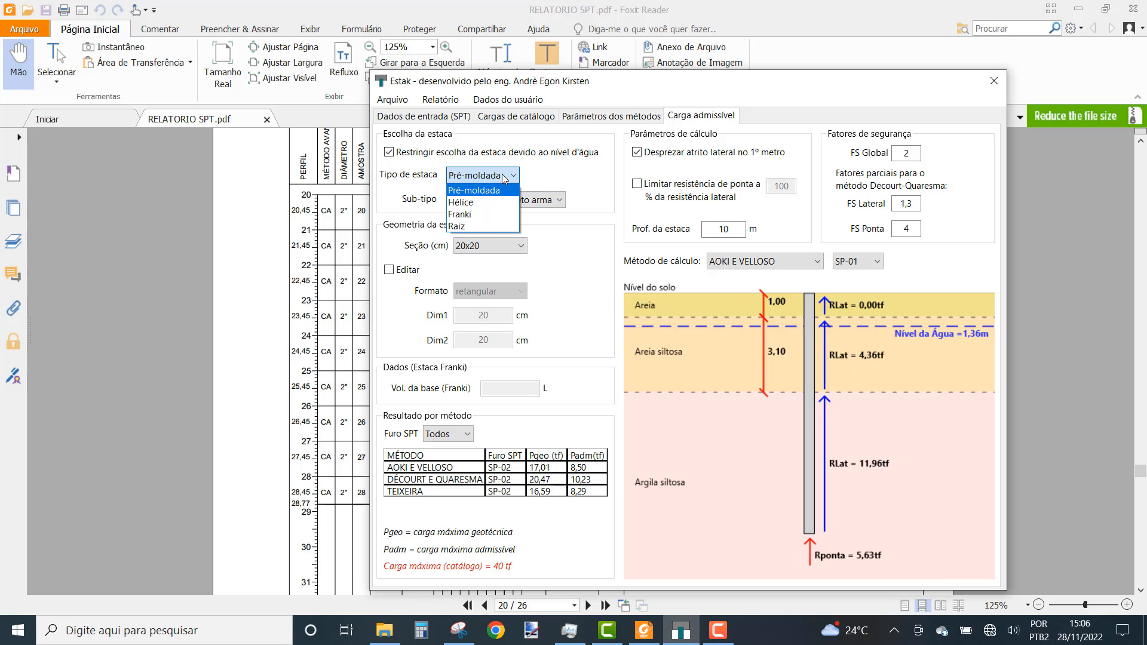
pyautogui.click(480, 208)
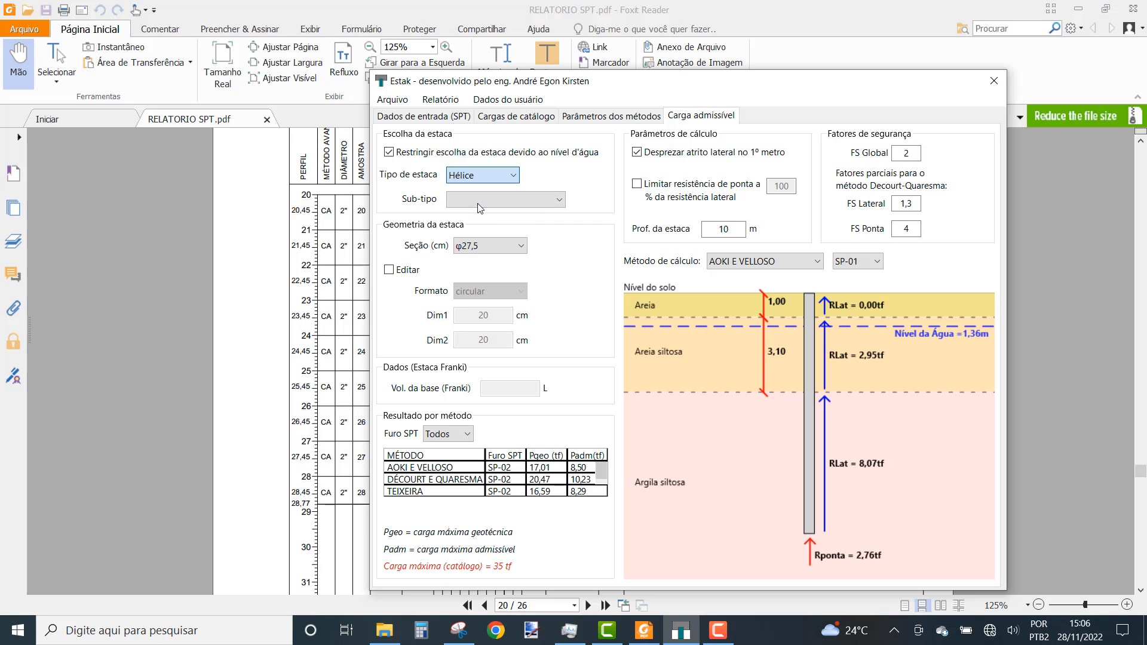
pyautogui.click(499, 246)
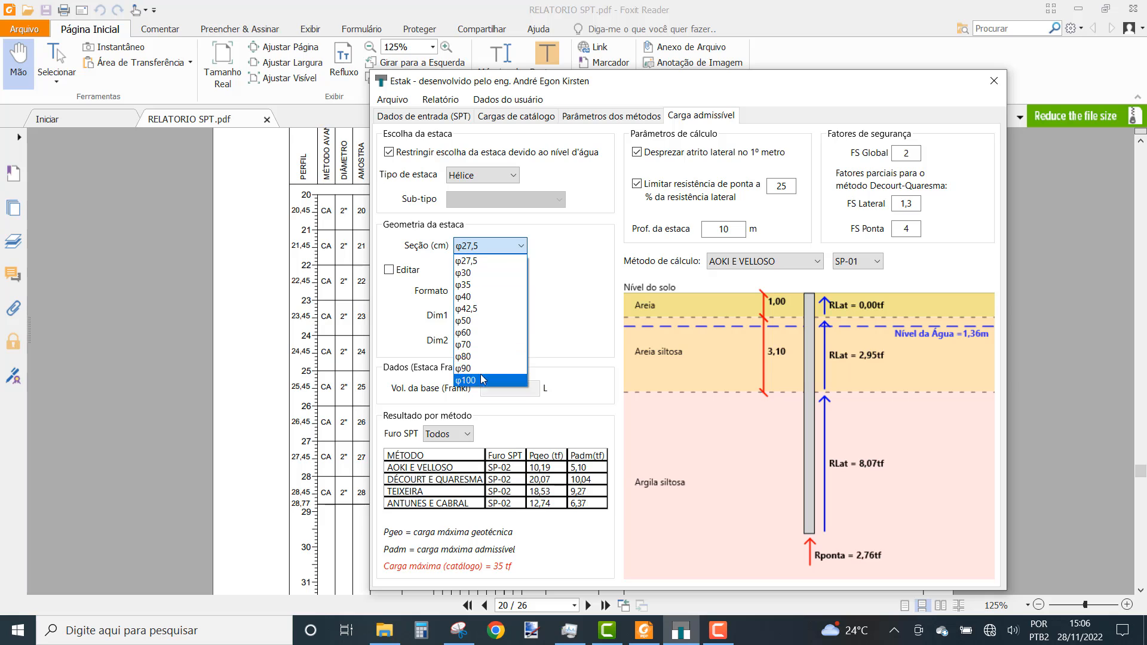
pyautogui.click(485, 298)
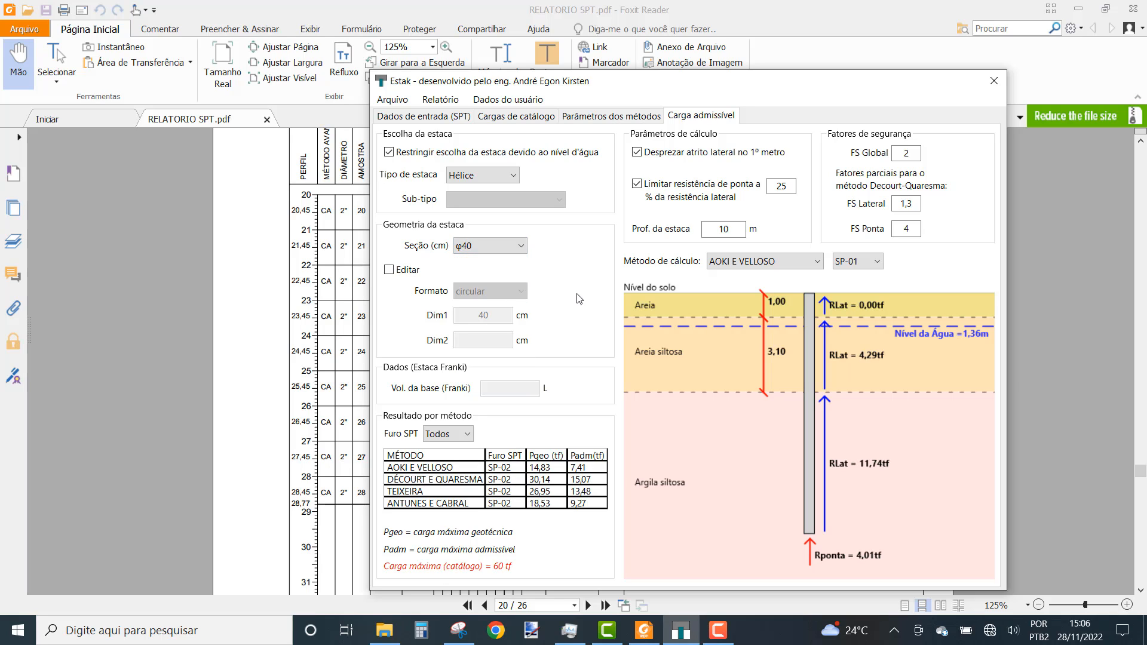
pyautogui.click(508, 248)
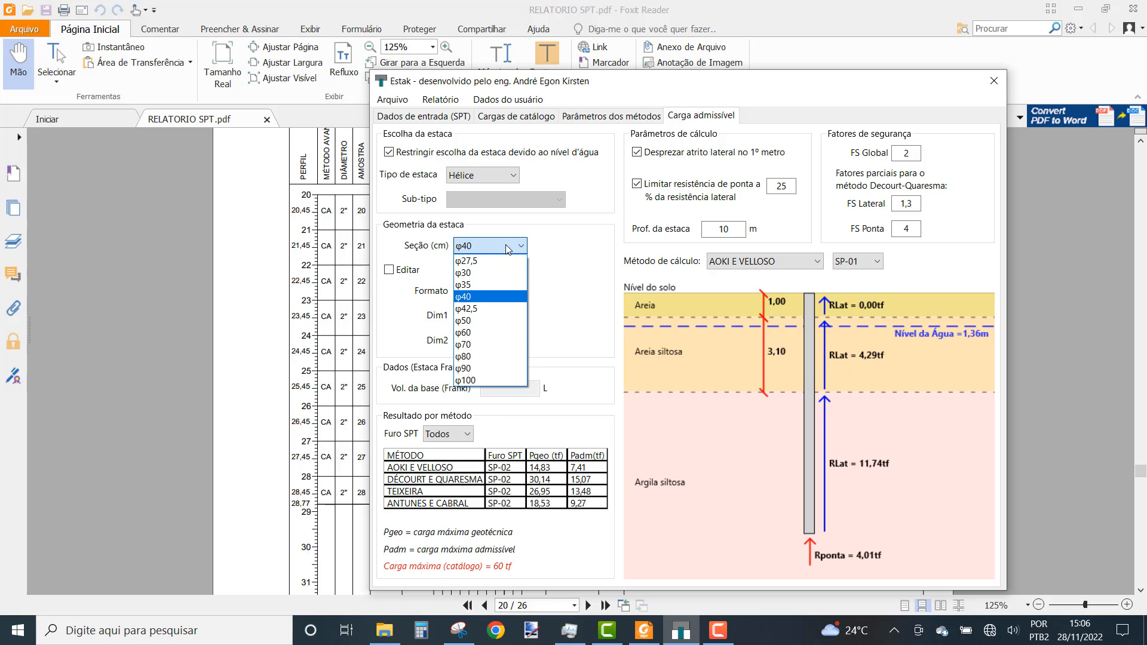
pyautogui.click(484, 298)
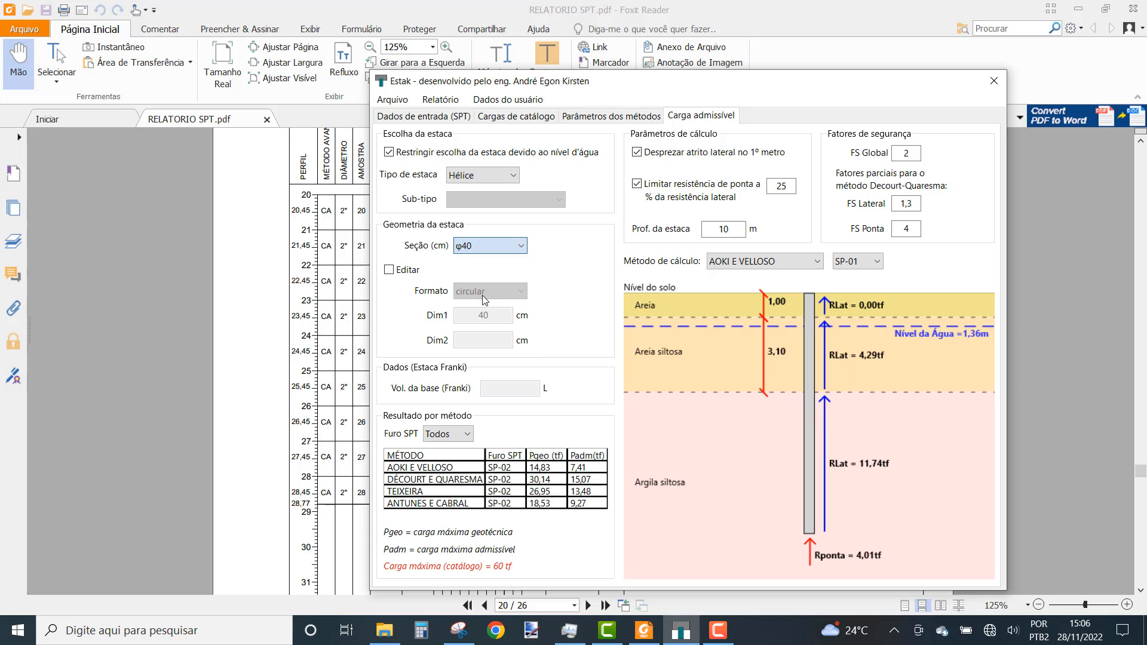
# Step: Try a custom circular pile diameter of 38 cm, and turn the geometry editing off again
pyautogui.click(389, 270)
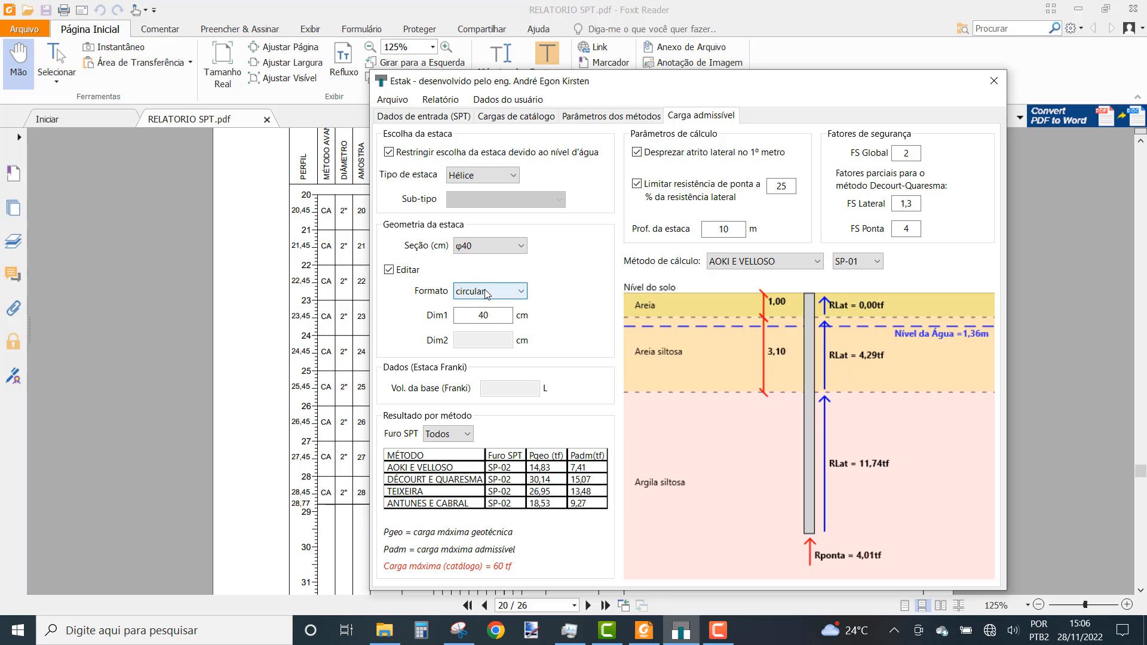
pyautogui.moveTo(497, 315); pyautogui.dragTo(415, 344)
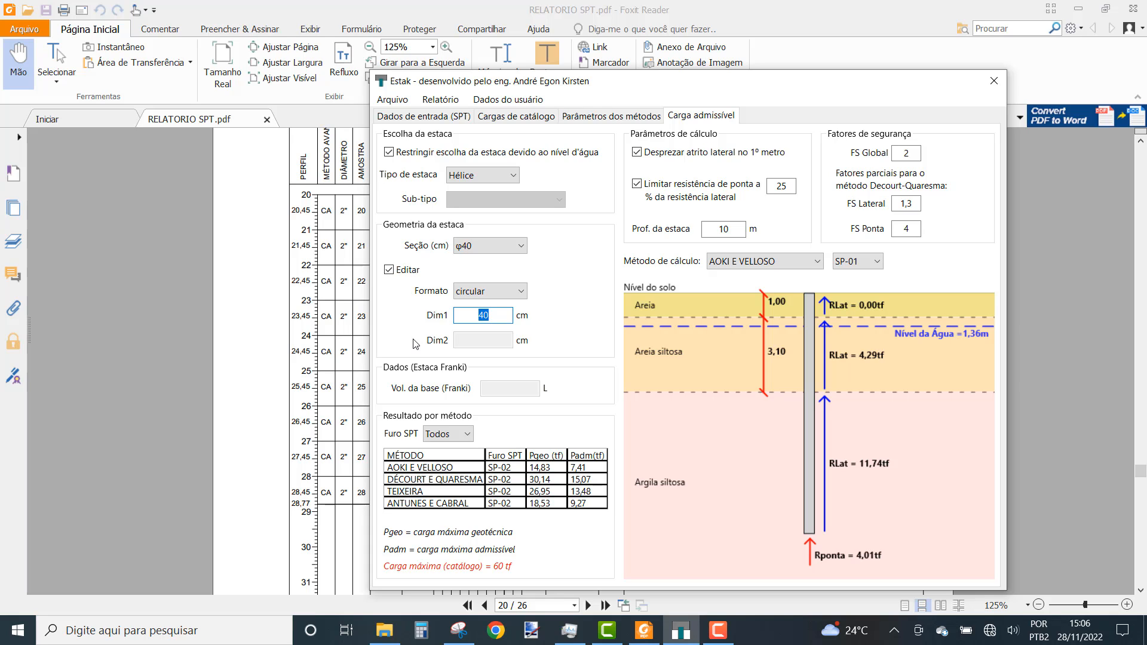
pyautogui.write('38')
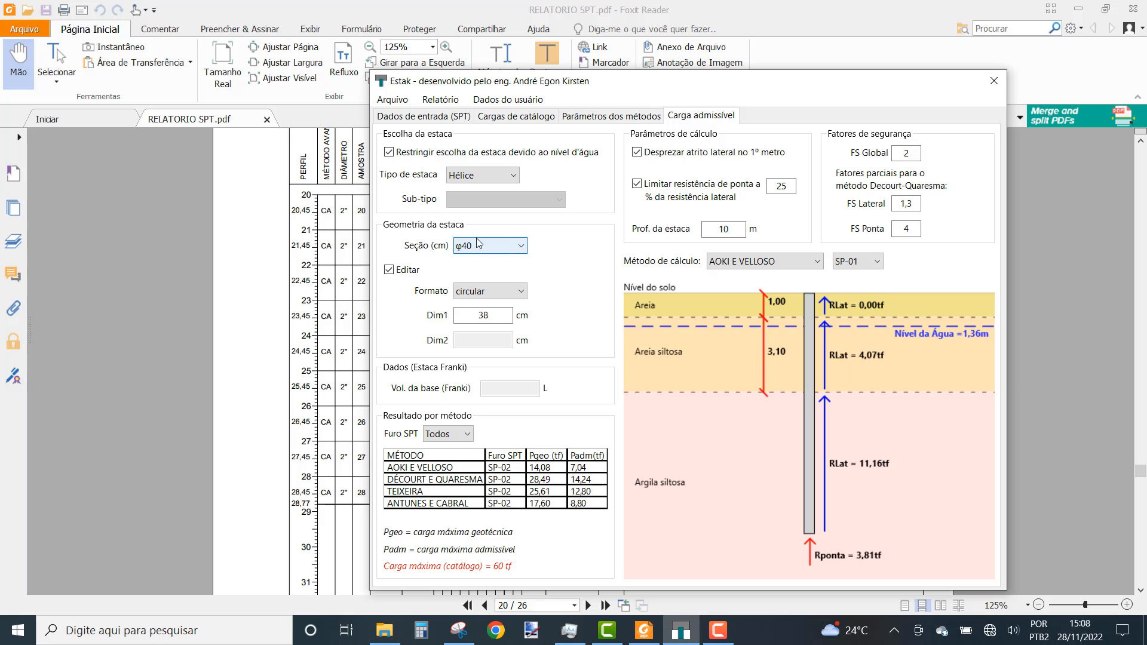
pyautogui.click(389, 270)
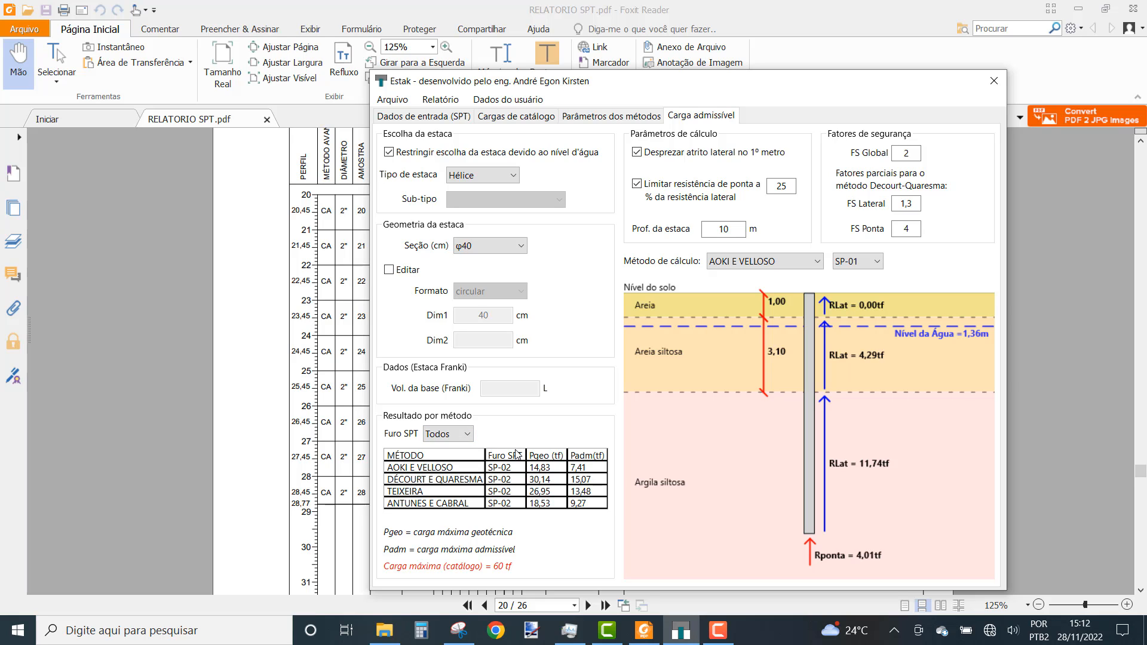
# Step: Review the results by method for boreholes SP-01, SP-02 and SP-03 in turn, and return the borehole filter to Todos
pyautogui.click(451, 436)
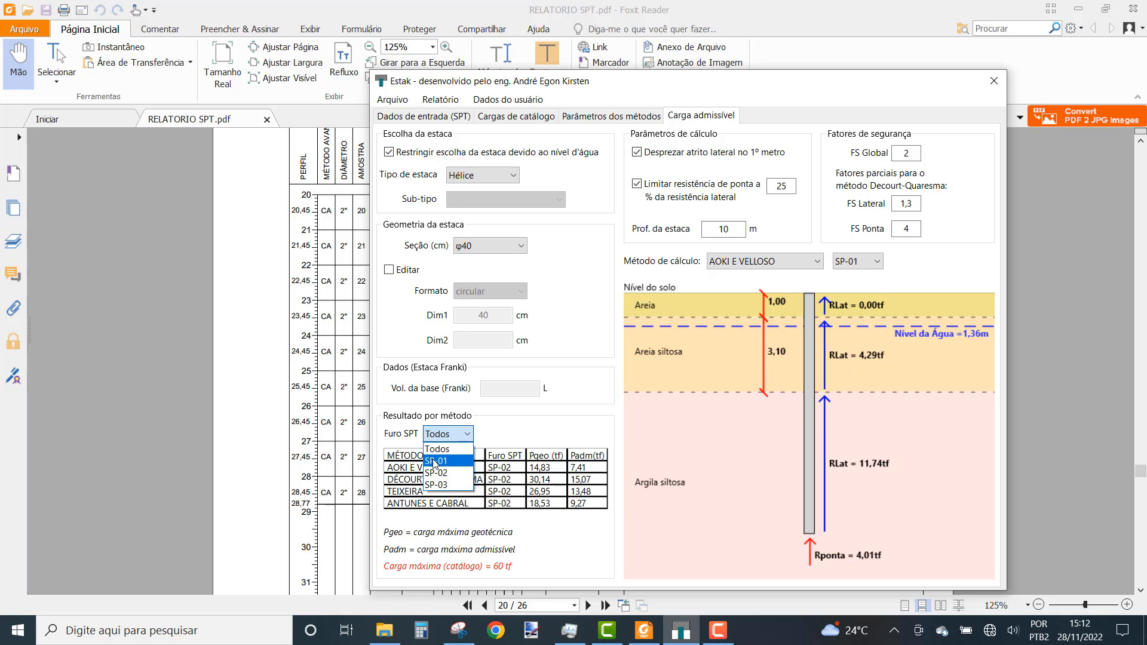
pyautogui.click(465, 463)
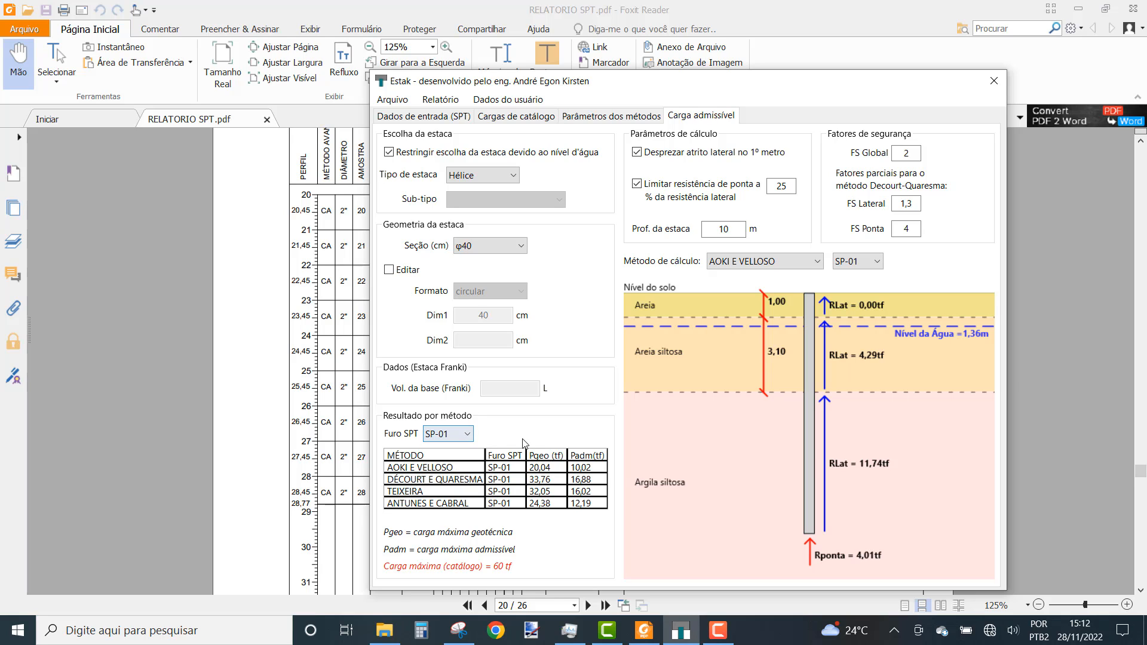
pyautogui.click(449, 436)
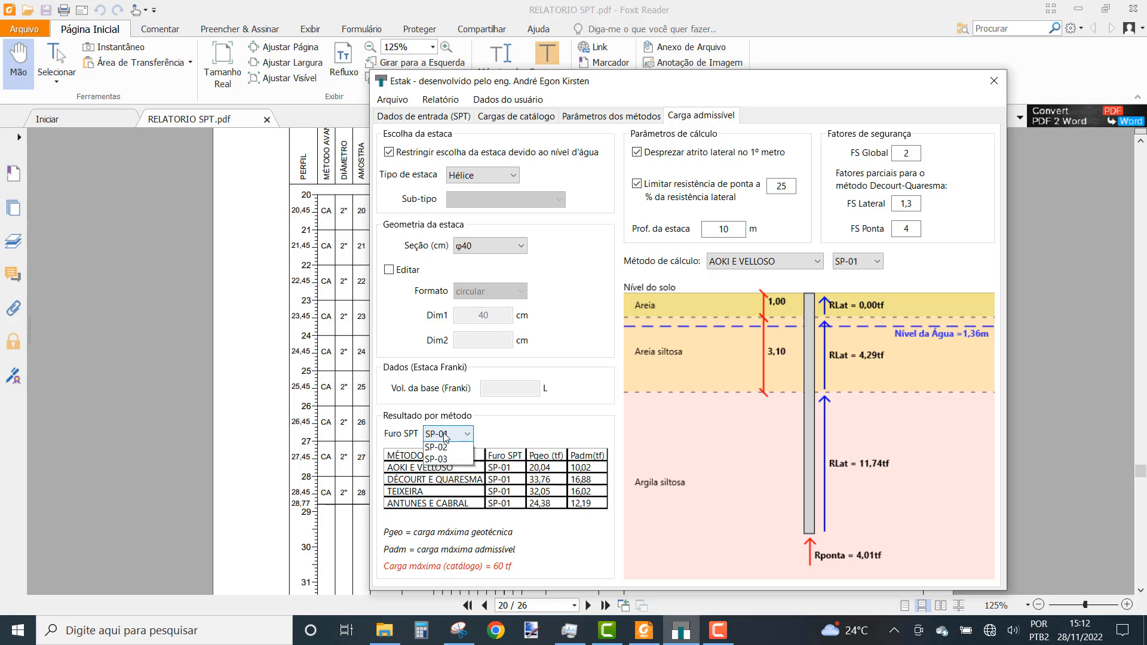
pyautogui.click(448, 473)
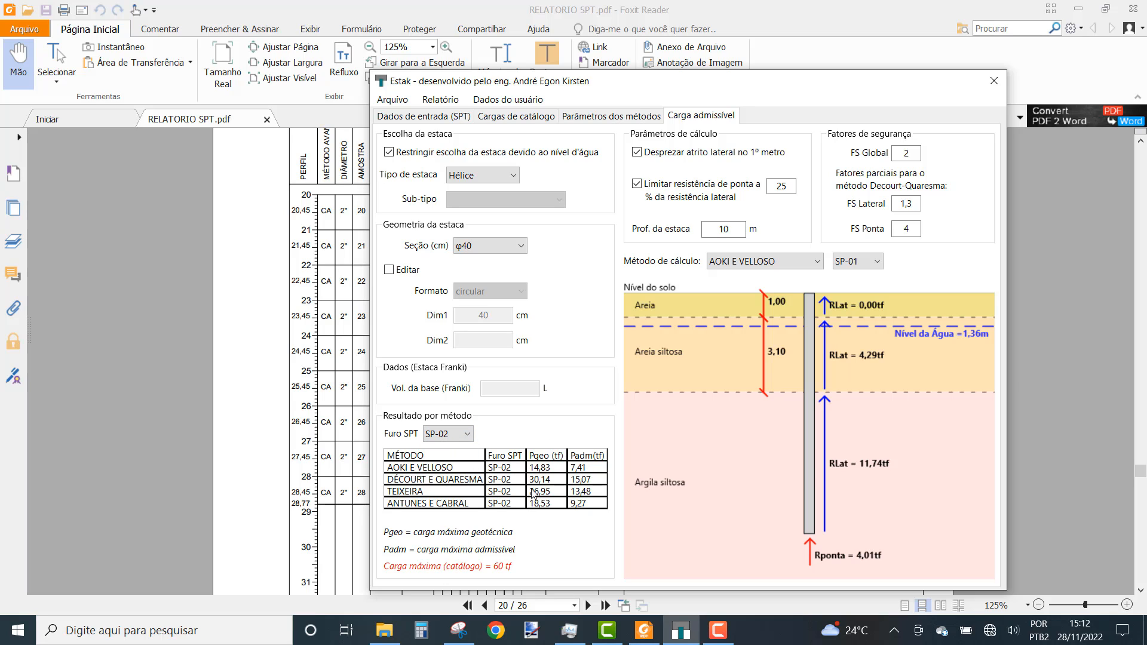
pyautogui.click(457, 439)
pyautogui.click(446, 484)
pyautogui.click(454, 435)
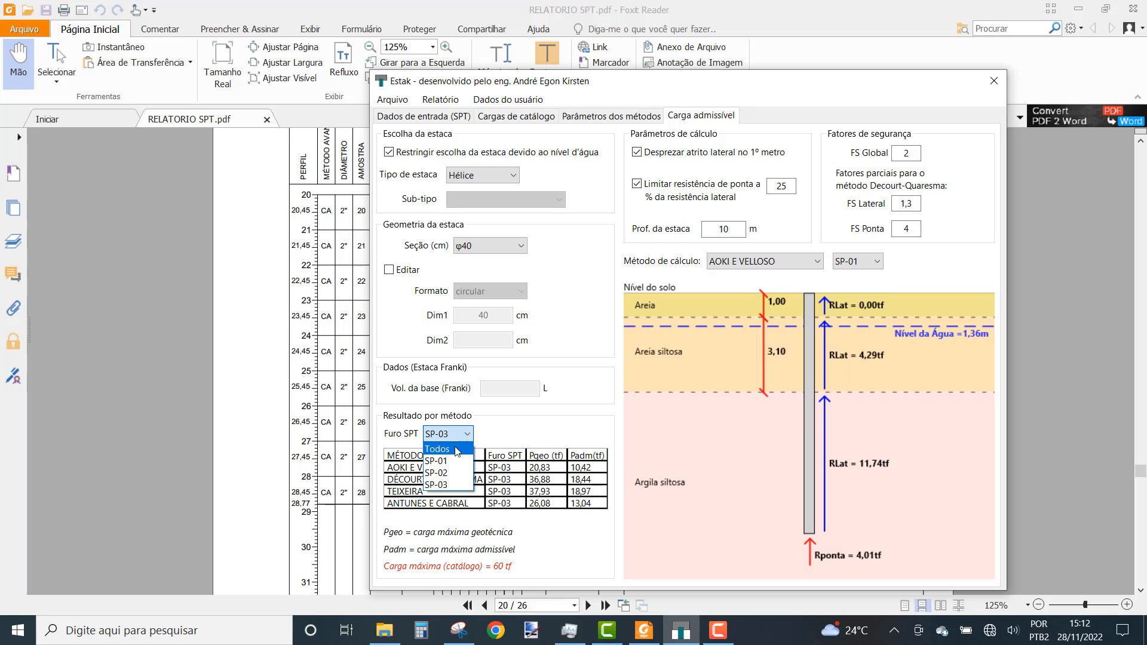
pyautogui.click(454, 446)
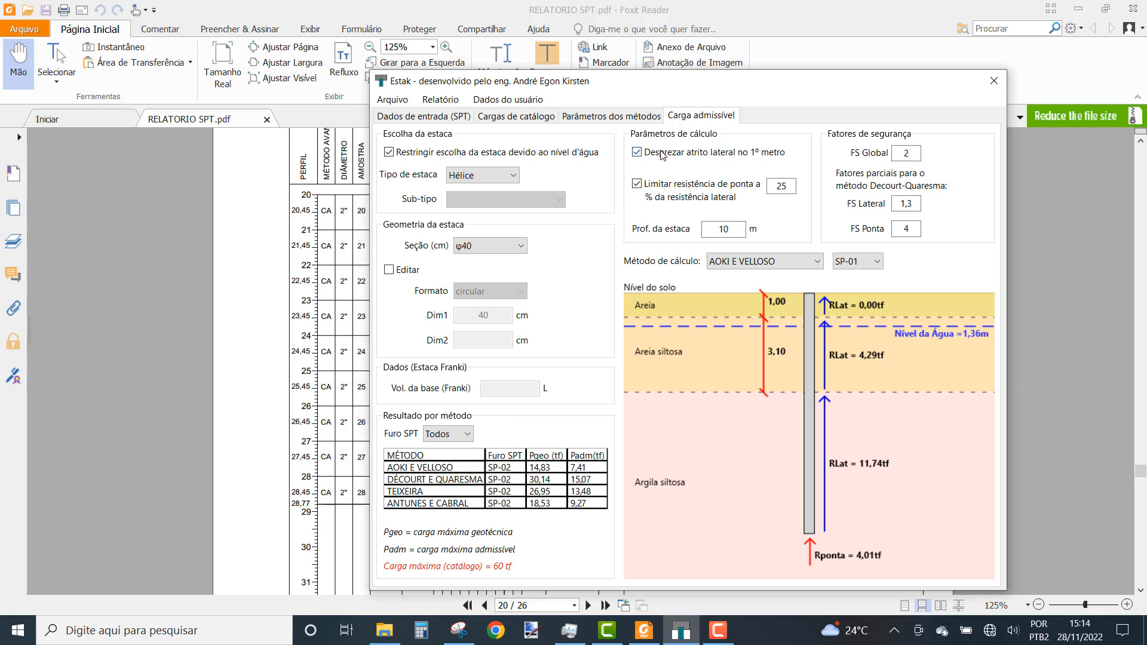
# Step: Display the Aoki e Velloso pile and soil profile diagram for borehole SP-03
pyautogui.click(864, 262)
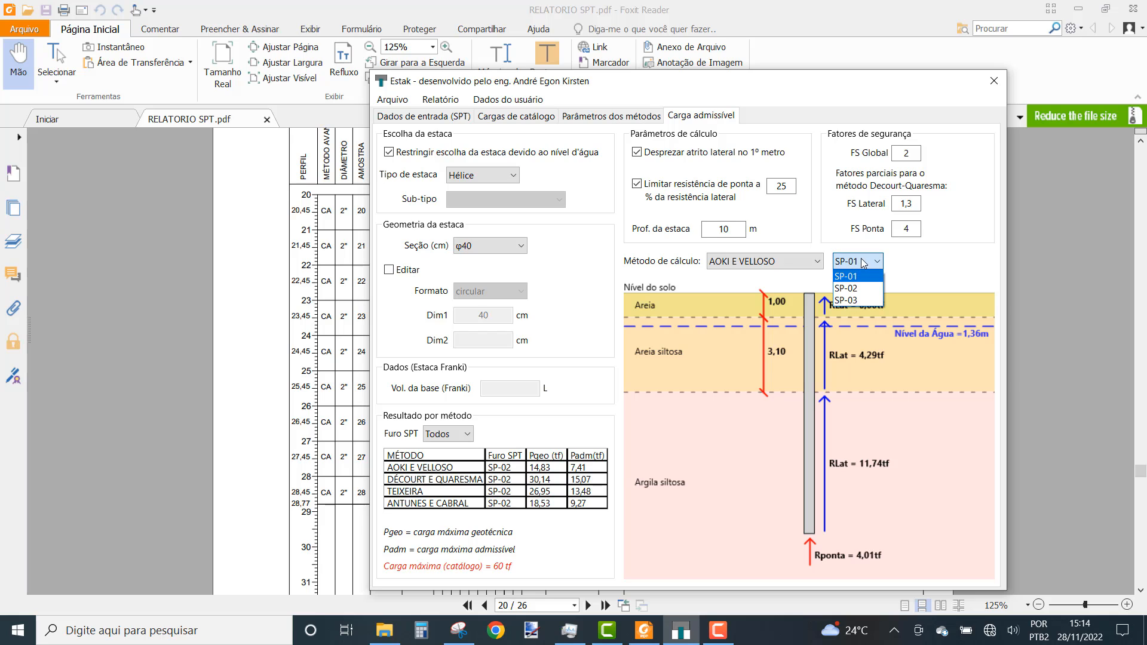
pyautogui.click(854, 300)
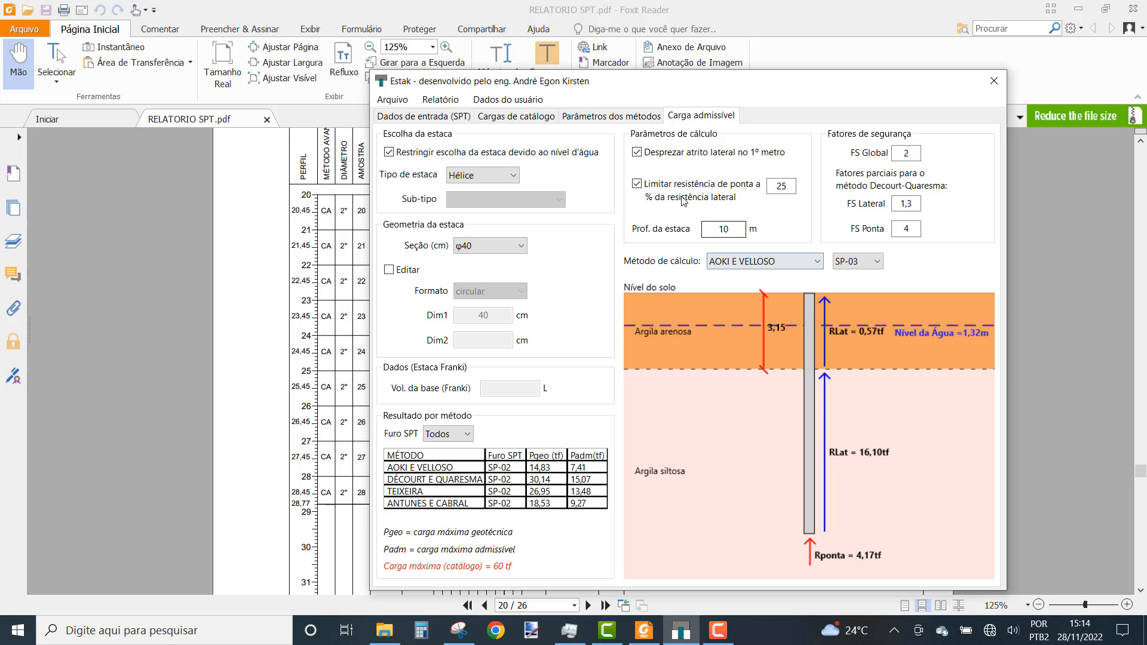
# Step: Compare the loads with first-metre lateral friction included, restore the option to disregard it, and show the Aoki e Velloso diagram for SP-01
pyautogui.click(650, 153)
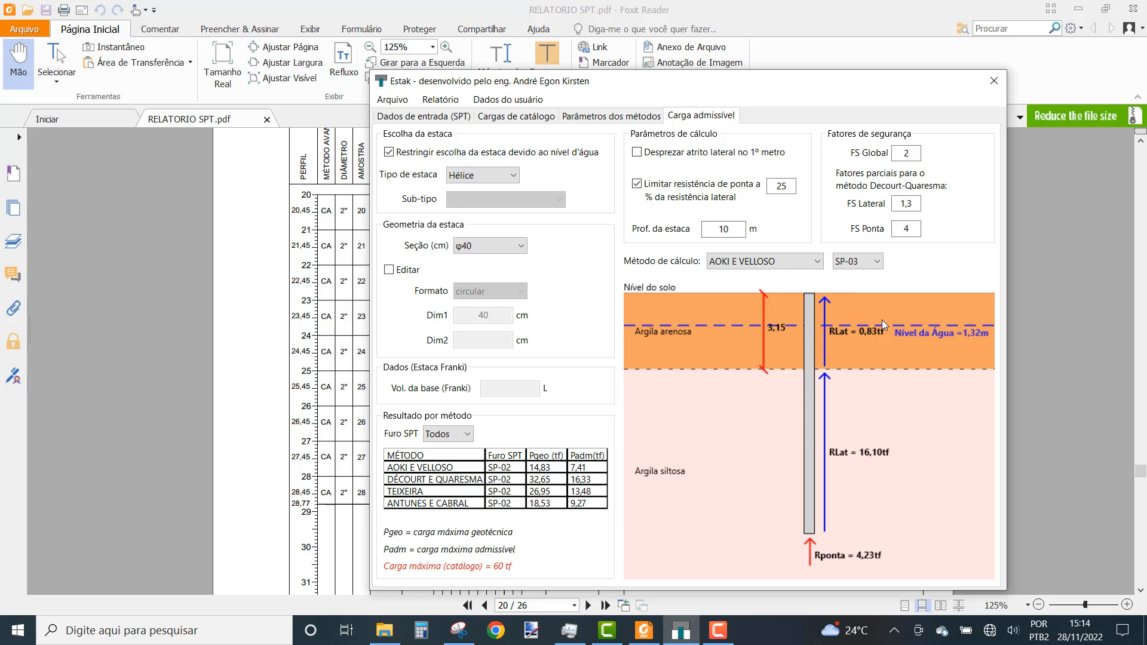
pyautogui.click(676, 155)
pyautogui.click(855, 261)
pyautogui.click(852, 275)
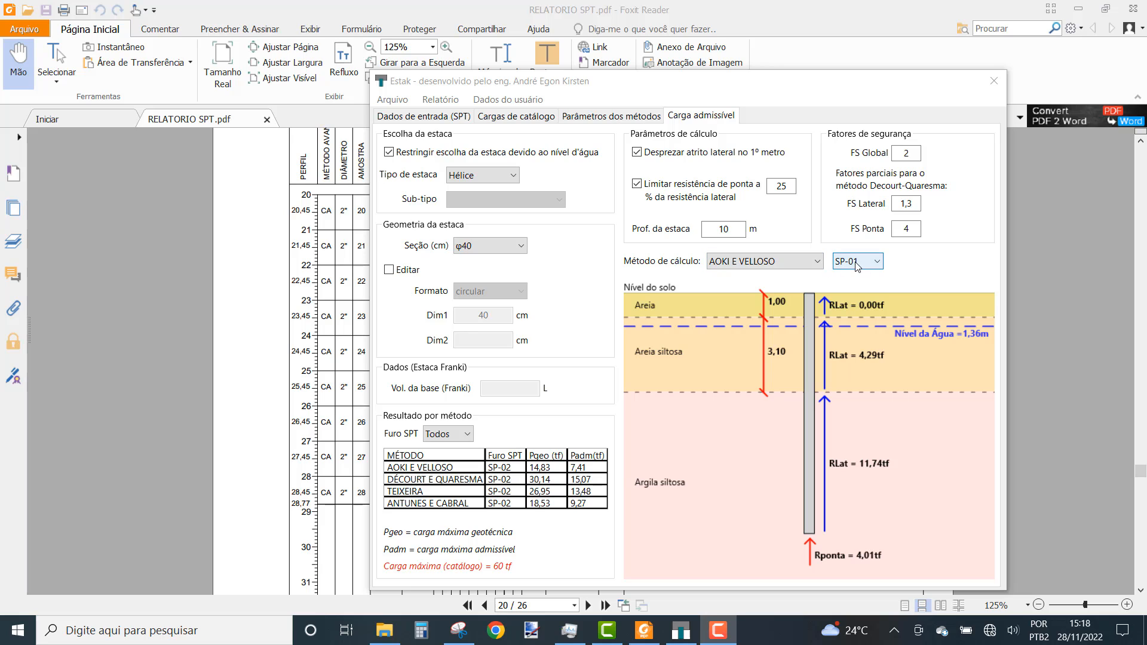
# Step: Test the calculation without the tip resistance limit, restore the 25% limit, and set the pile depth to 15 m
pyautogui.click(637, 185)
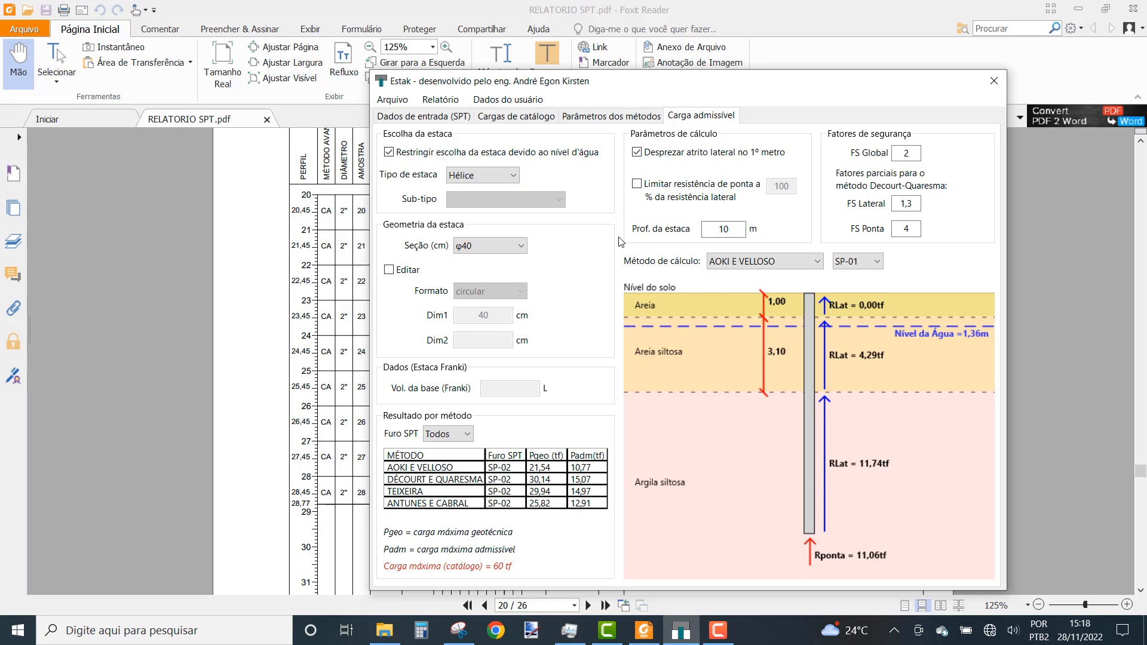
pyautogui.click(637, 185)
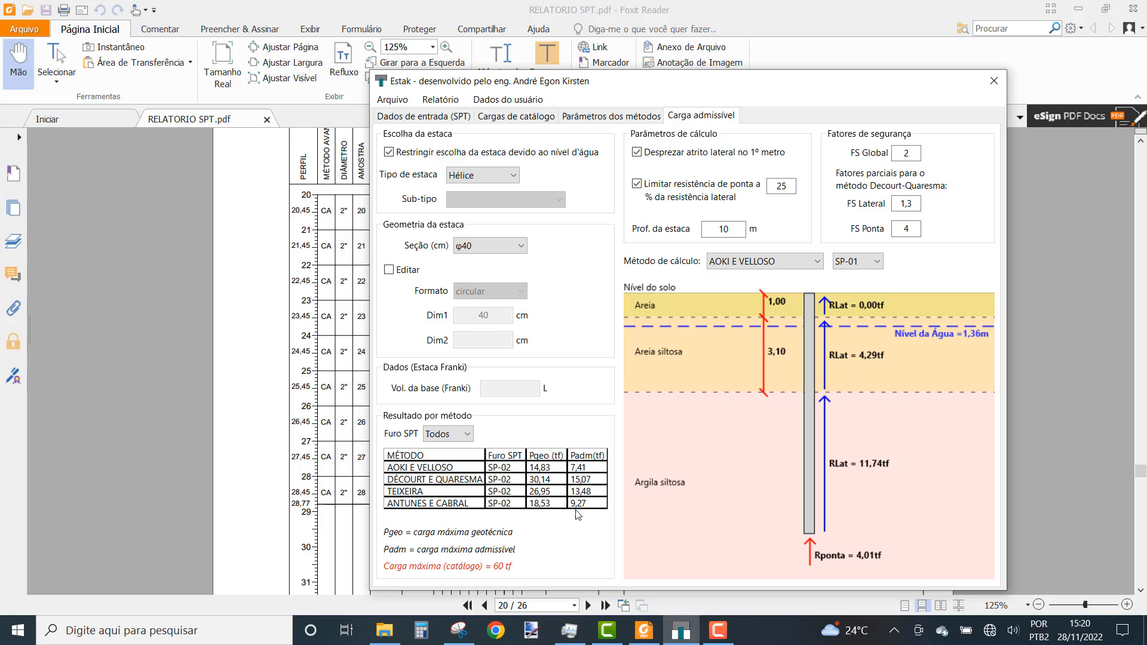
pyautogui.click(725, 230)
pyautogui.write('5')
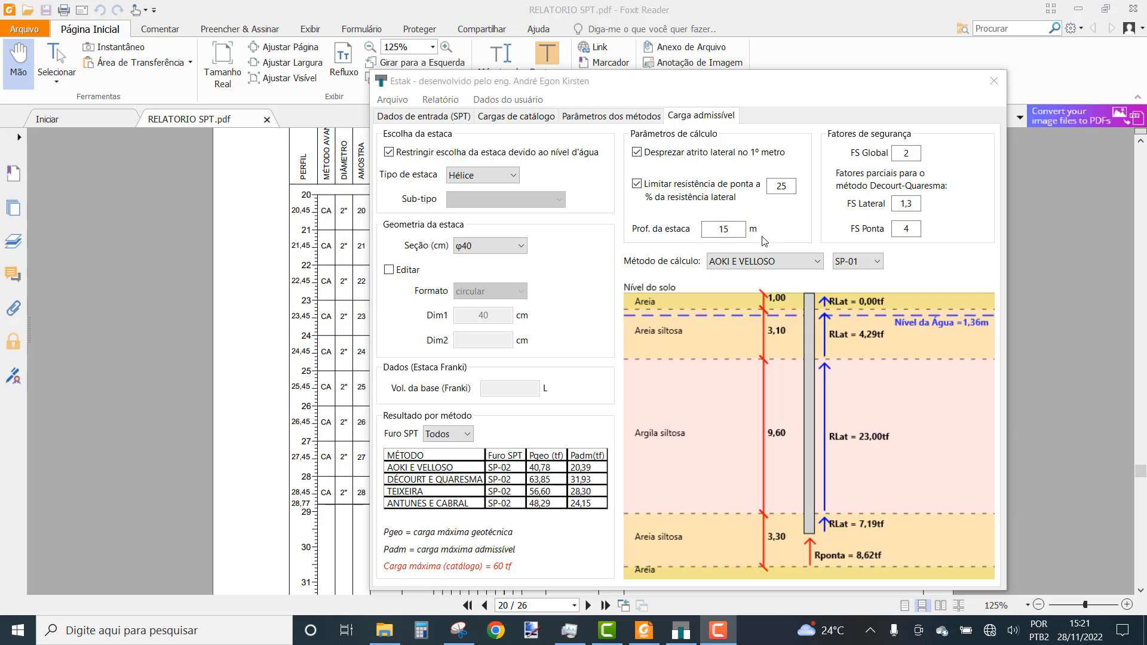
pyautogui.moveTo(860, 83); pyautogui.dragTo(804, 81)
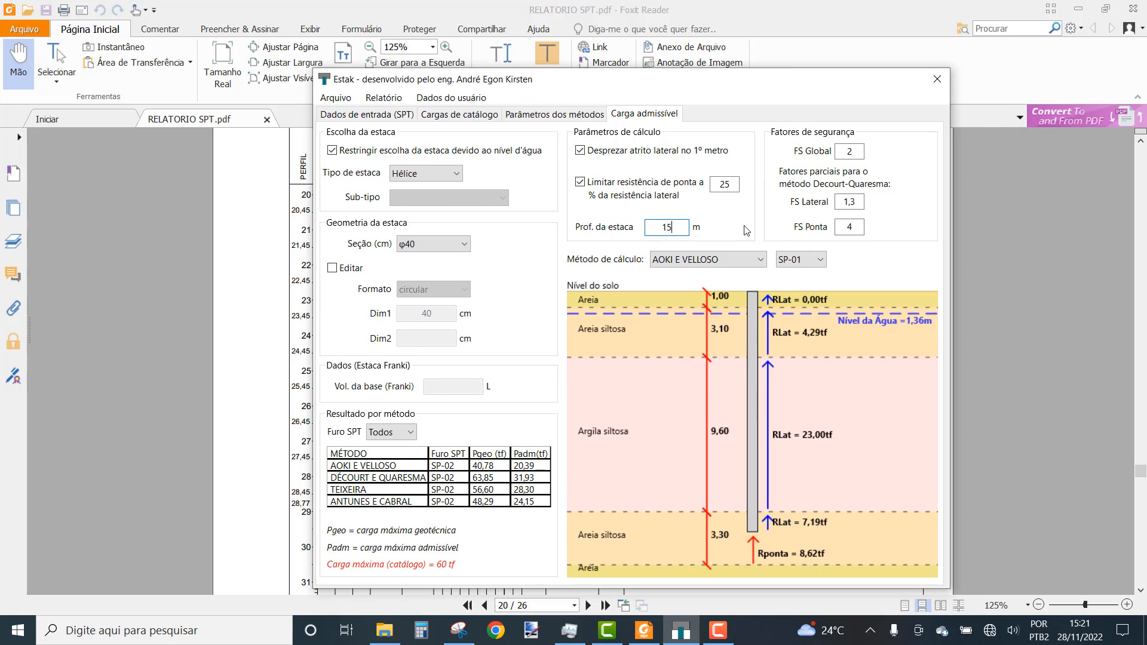
# Step: Review the global and partial safety factors and the Aoki e Velloso diagrams for boreholes SP-02 and SP-03
pyautogui.click(858, 152)
pyautogui.click(853, 202)
pyautogui.click(855, 227)
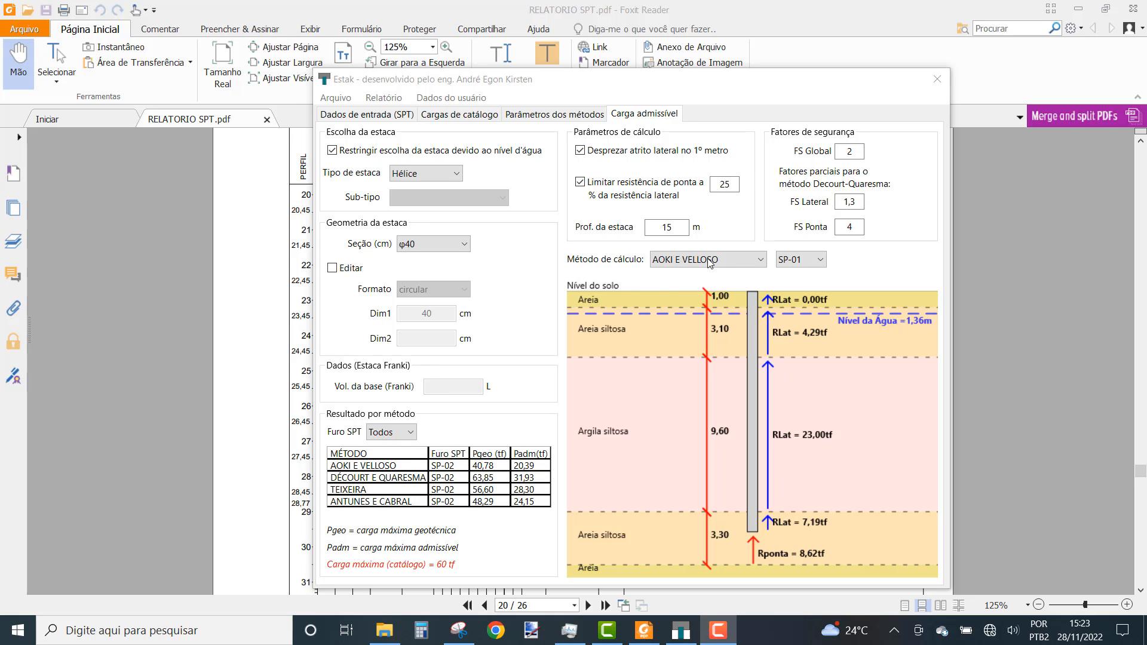
pyautogui.click(811, 262)
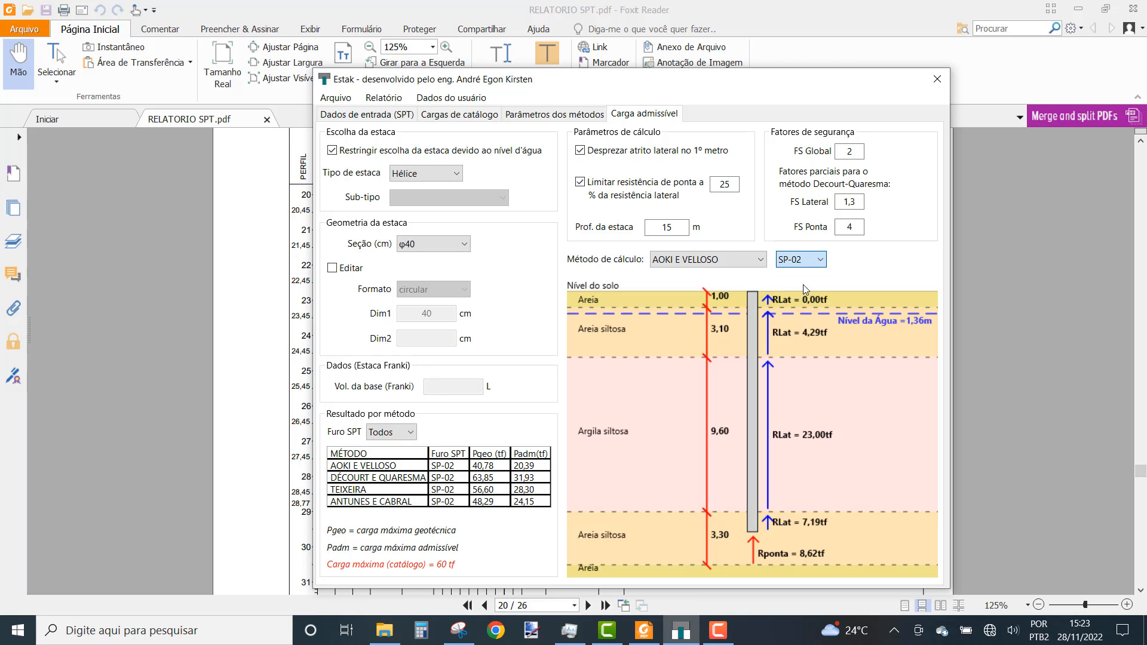
pyautogui.click(812, 261)
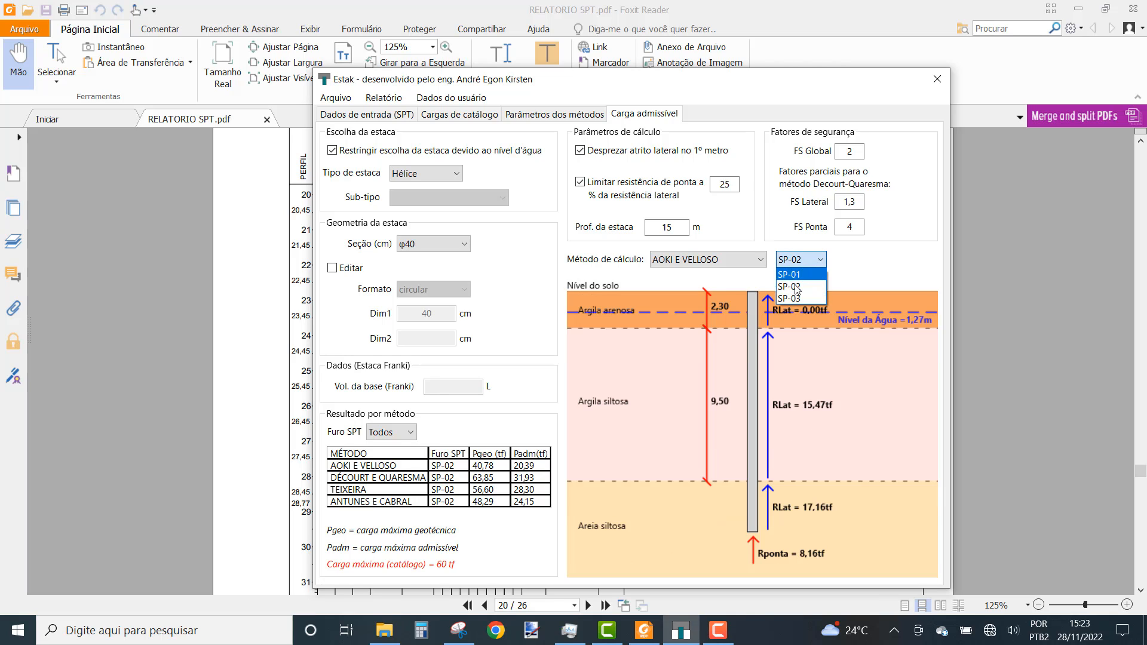
pyautogui.click(801, 298)
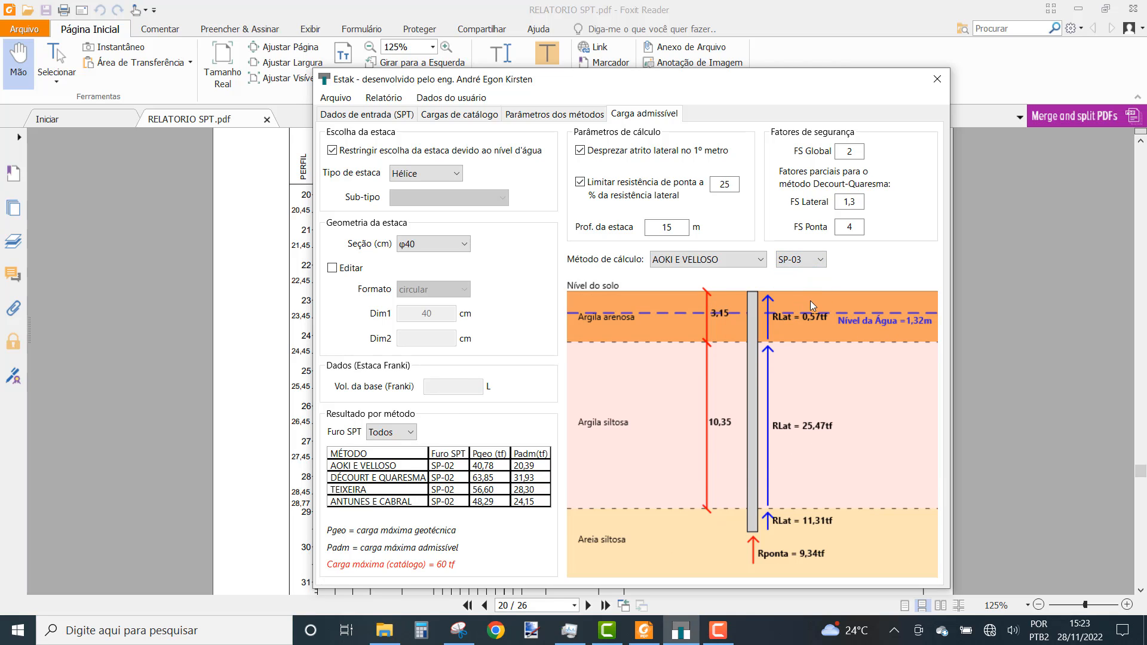
# Step: Examine the Antunes e Cabral diagrams for boreholes SP-03 and SP-01, and return to the Aoki e Velloso method
pyautogui.click(743, 261)
pyautogui.click(712, 311)
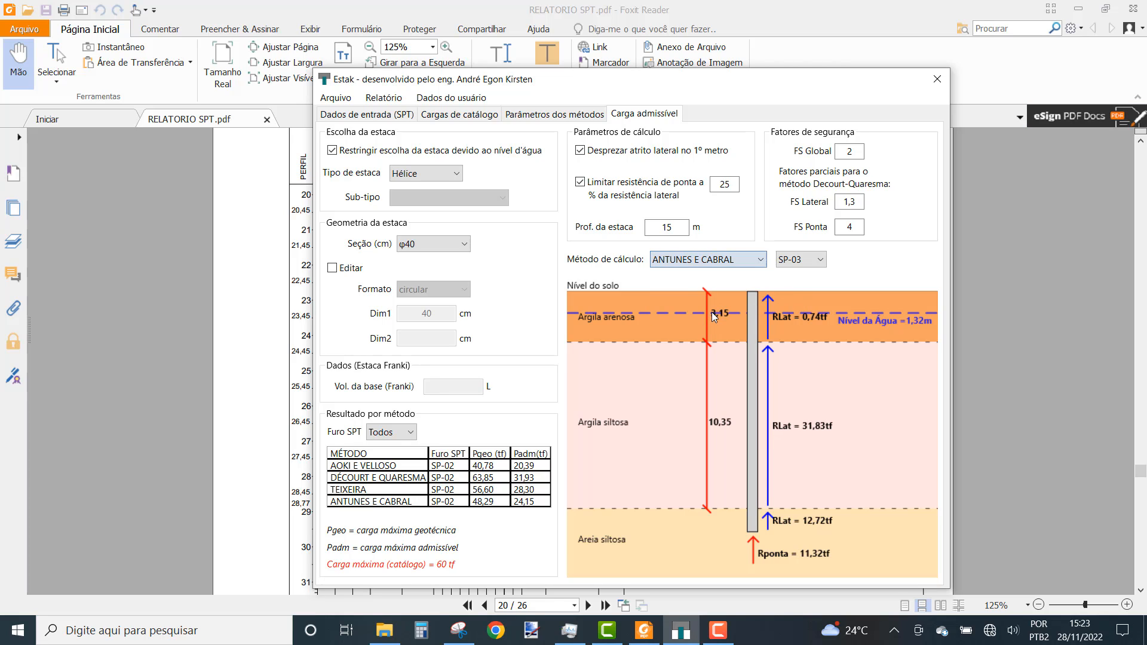
pyautogui.click(807, 261)
pyautogui.click(801, 276)
pyautogui.click(743, 259)
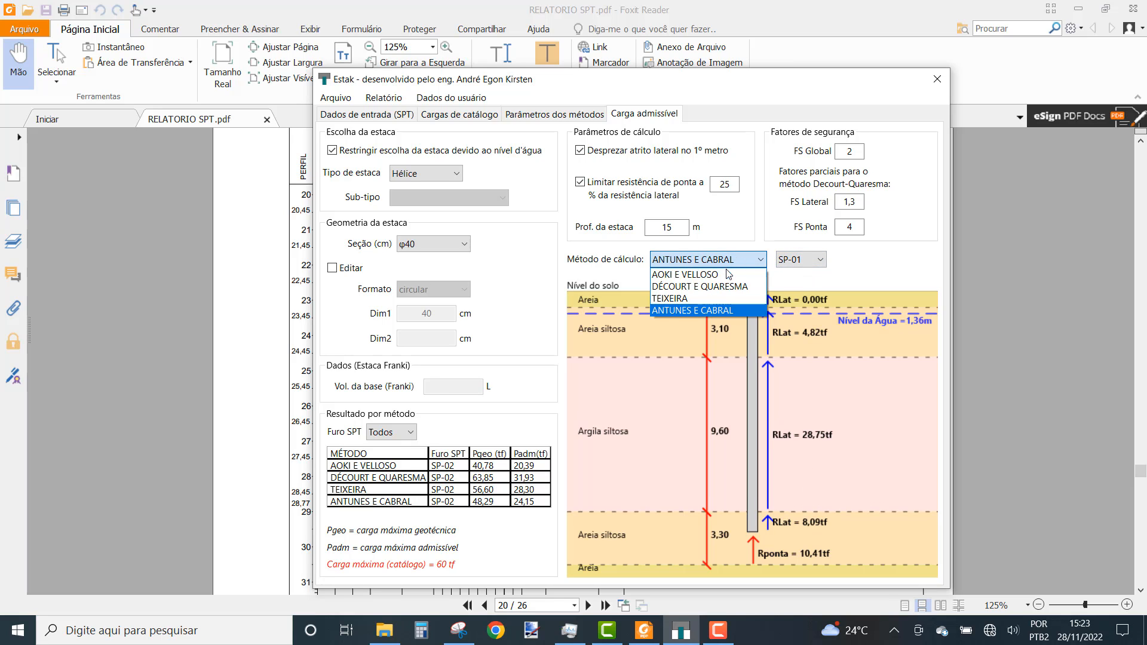
pyautogui.click(729, 274)
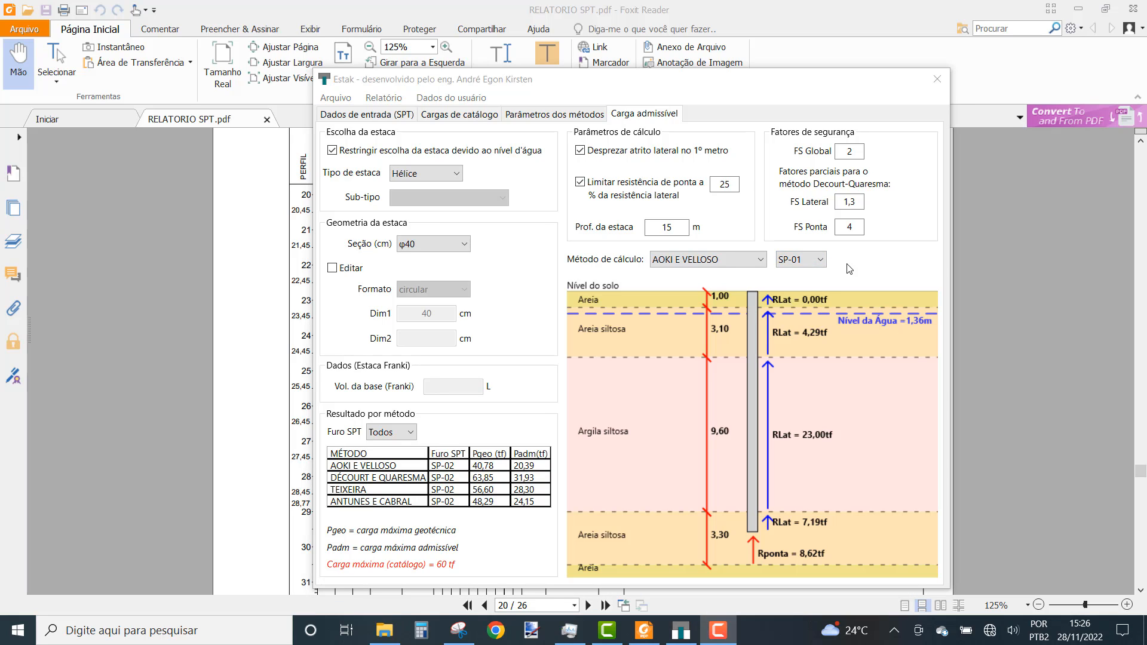
pyautogui.click(850, 268)
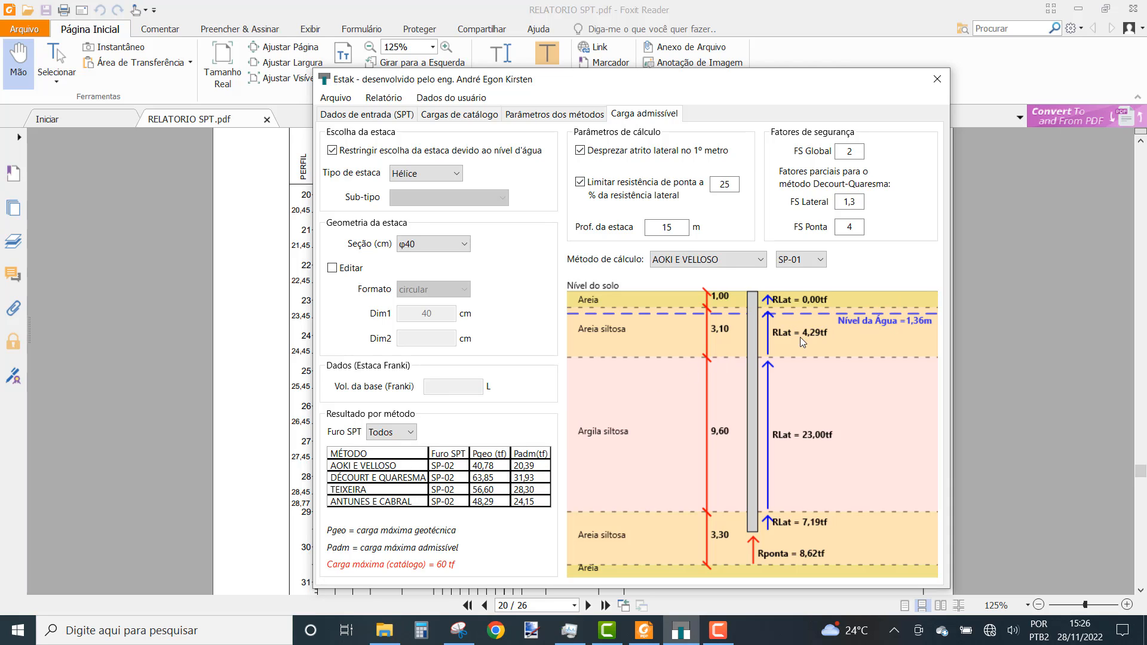
# Step: Try a φ50 pile section and a 10 m pile depth, returning to φ40 and 15 m
pyautogui.click(446, 243)
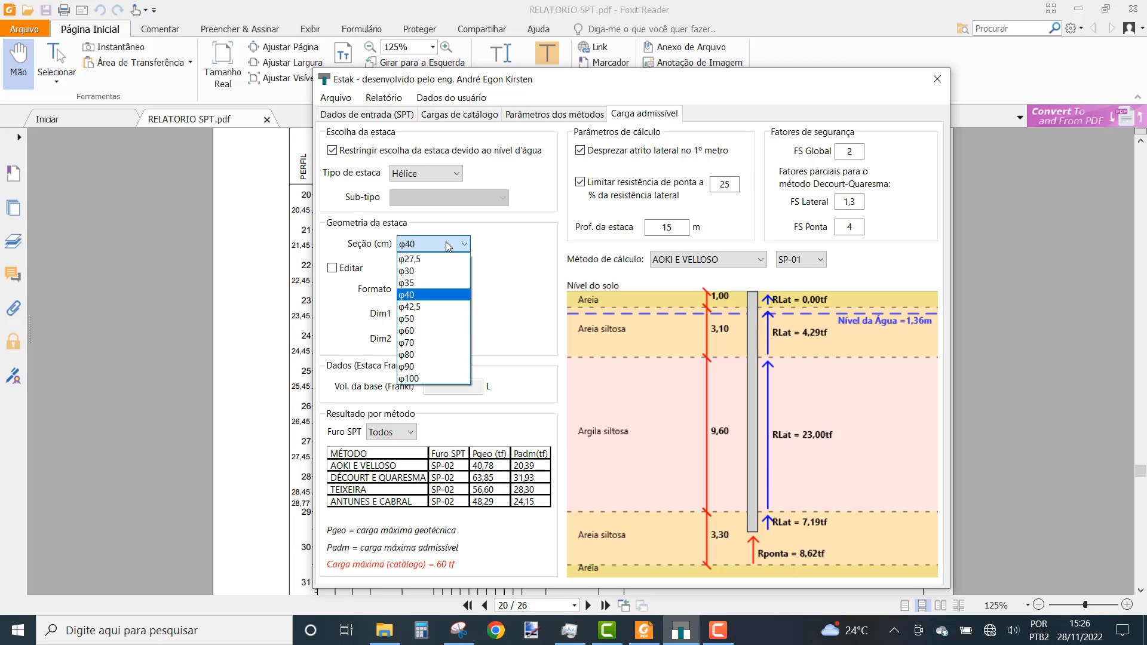
pyautogui.click(433, 320)
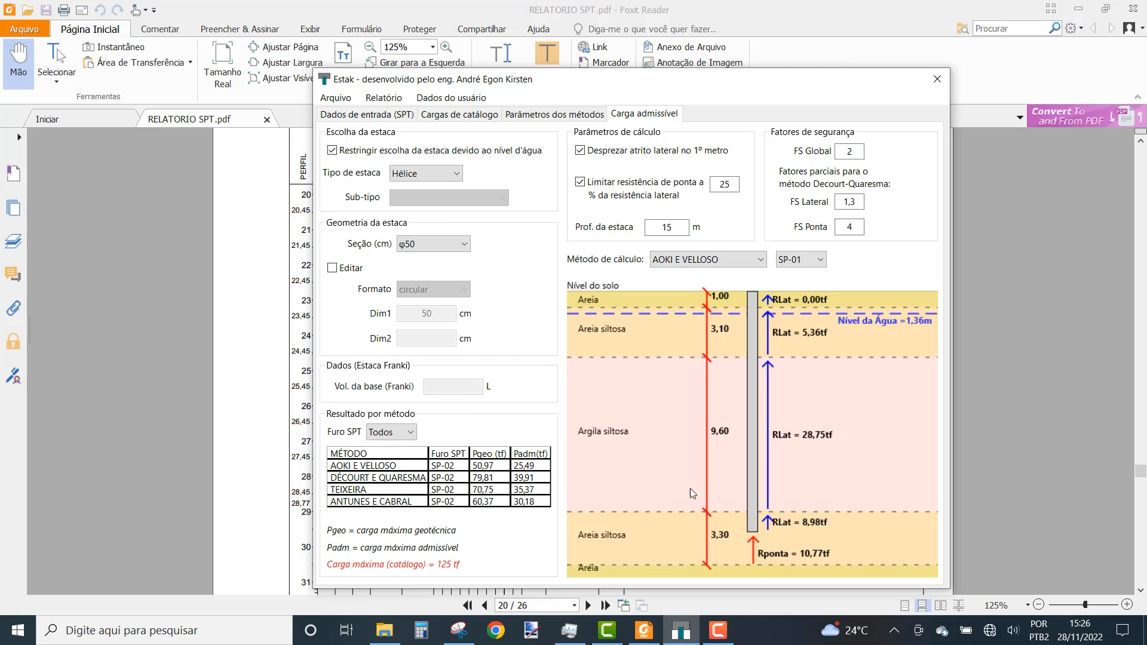
pyautogui.click(439, 246)
pyautogui.click(413, 294)
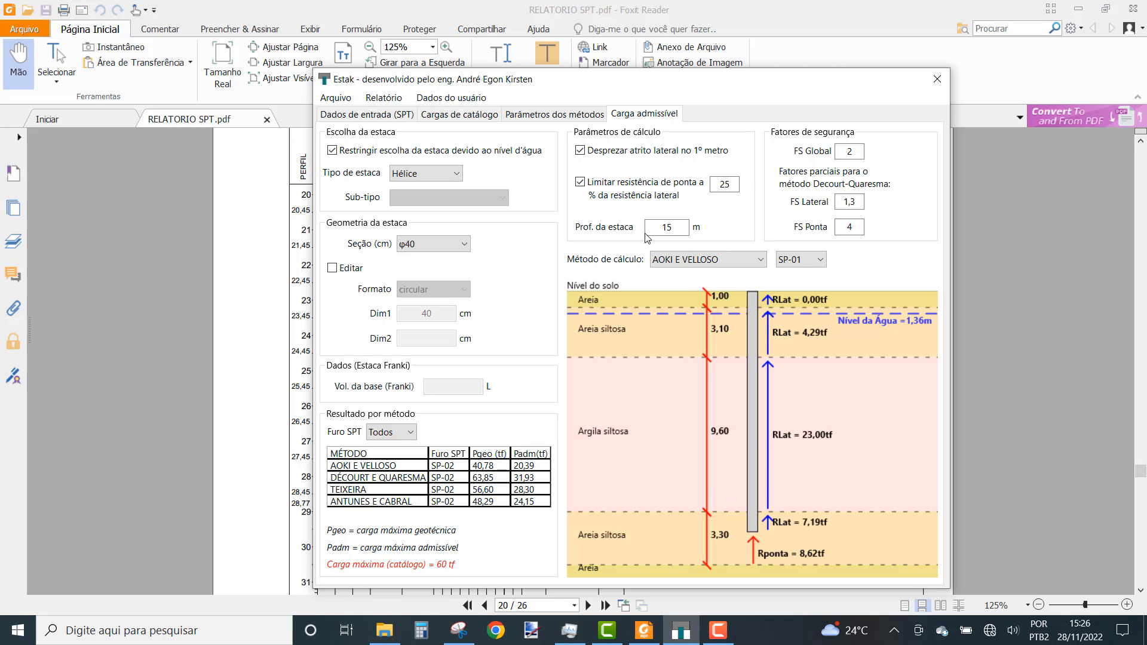
pyautogui.doubleClick(667, 228)
pyautogui.write('10')
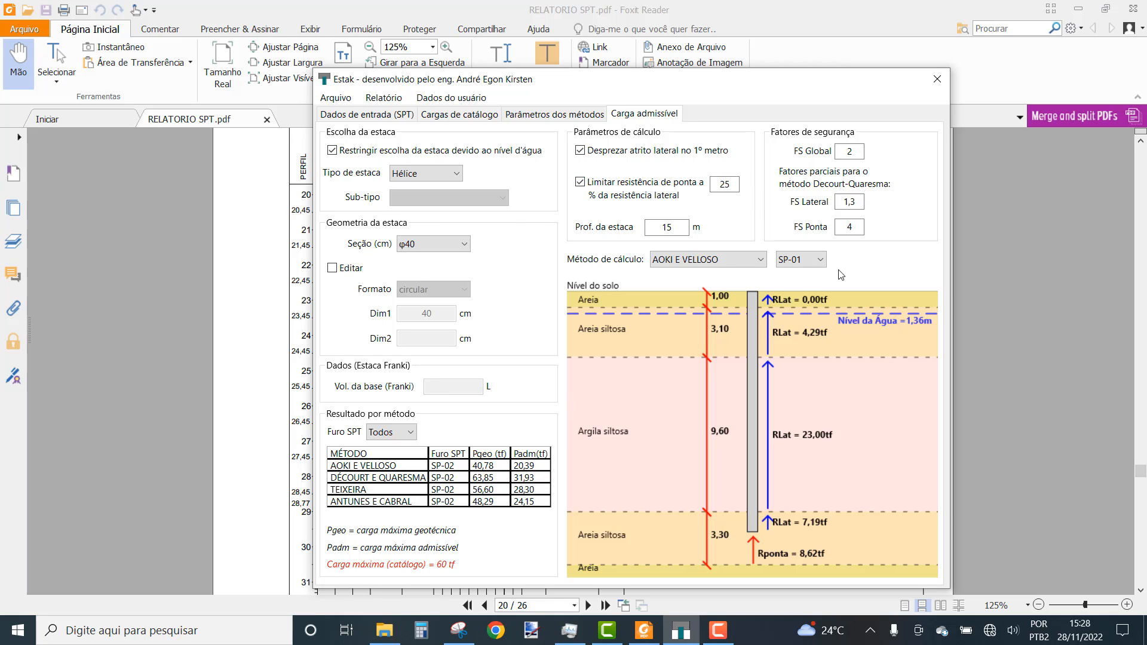
# Step: Fill in the report data with the client's name, the project Escola Tal and the author's title and name
pyautogui.click(391, 99)
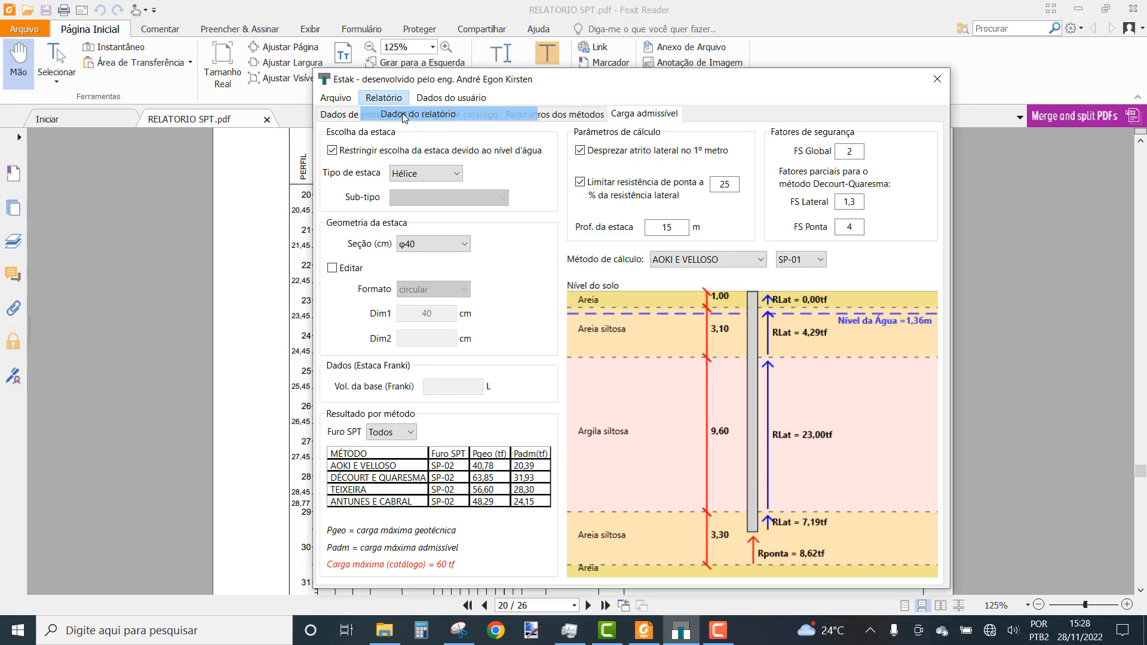
pyautogui.click(397, 111)
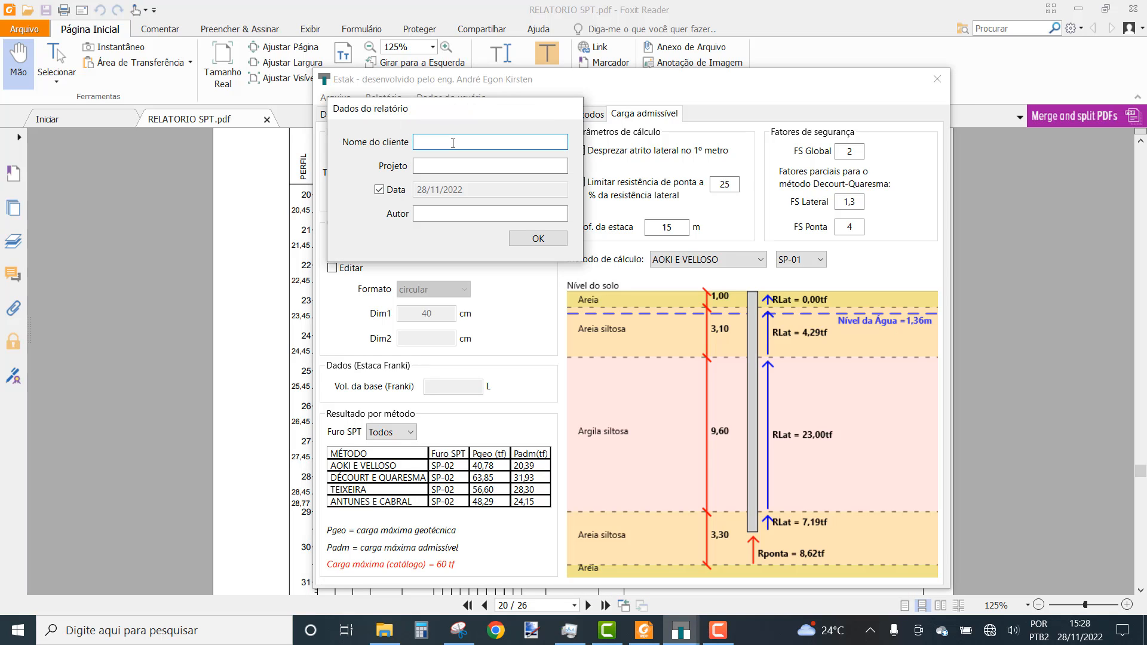
pyautogui.write('José da Silva')
pyautogui.click(452, 167)
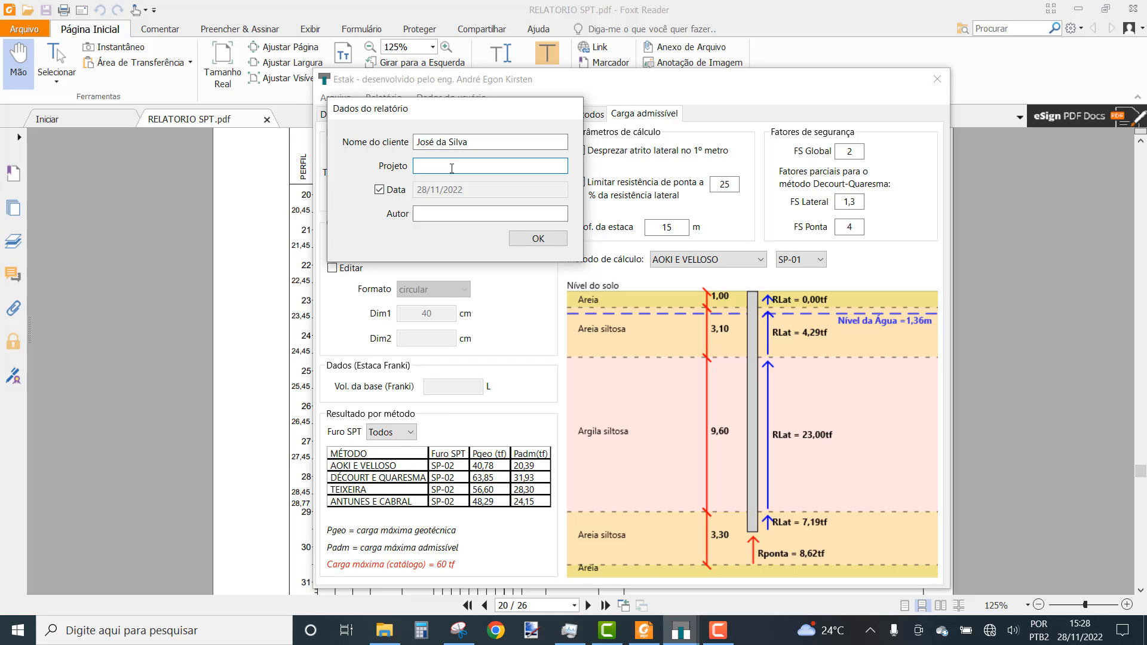
pyautogui.write('Escola Tal')
pyautogui.click(461, 216)
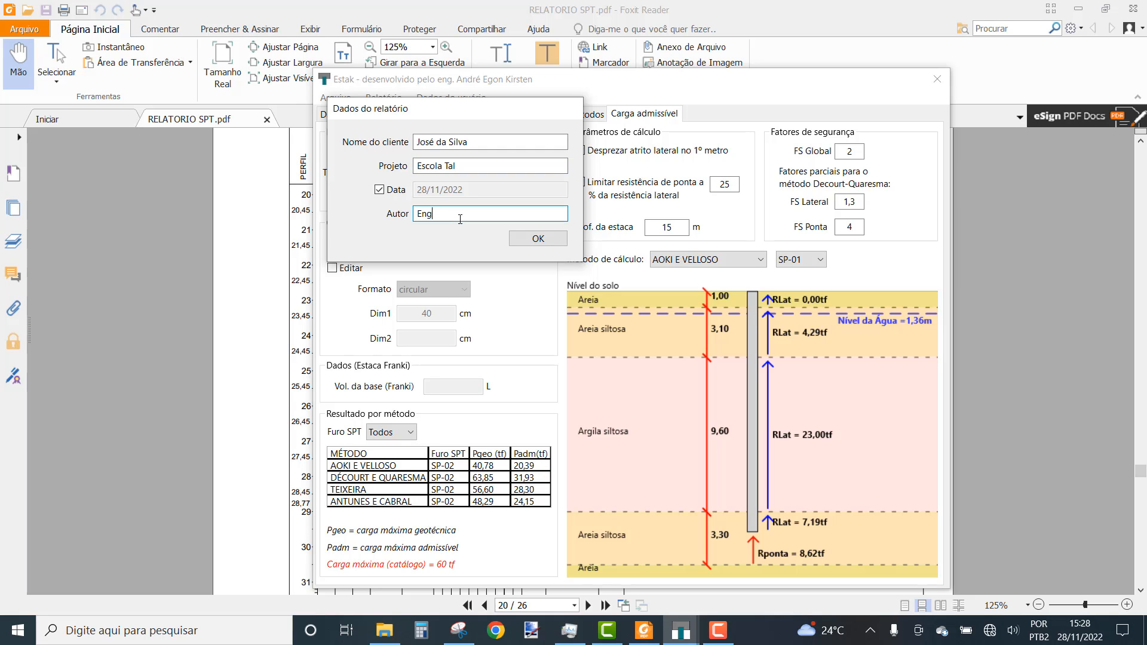
pyautogui.write('Eng. André Kirsten')
pyautogui.click(538, 238)
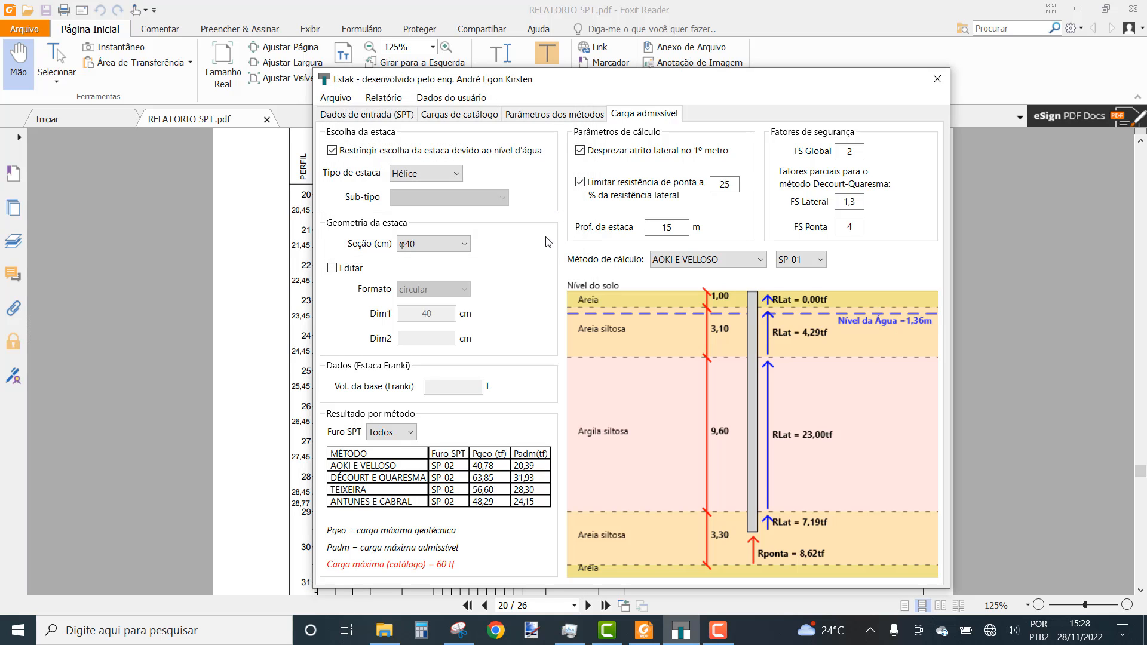
# Step: Generate the results report and save it to the Desktop as a PDF named Relatorio estak
pyautogui.click(395, 101)
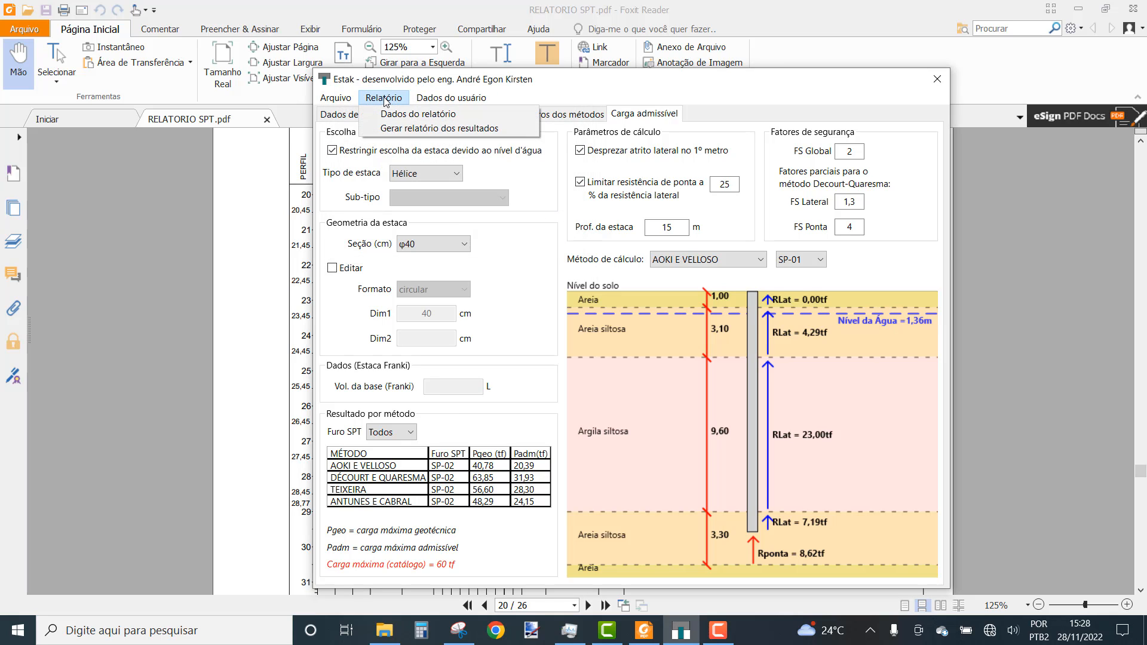
pyautogui.click(443, 128)
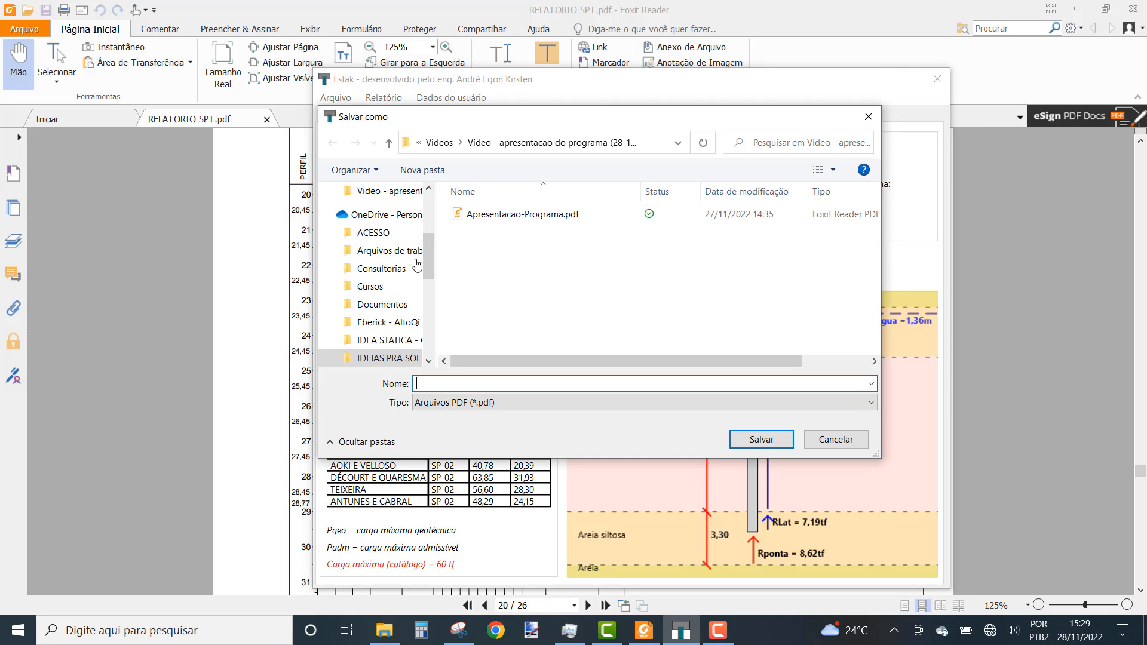
pyautogui.scroll(4, 404, 271)
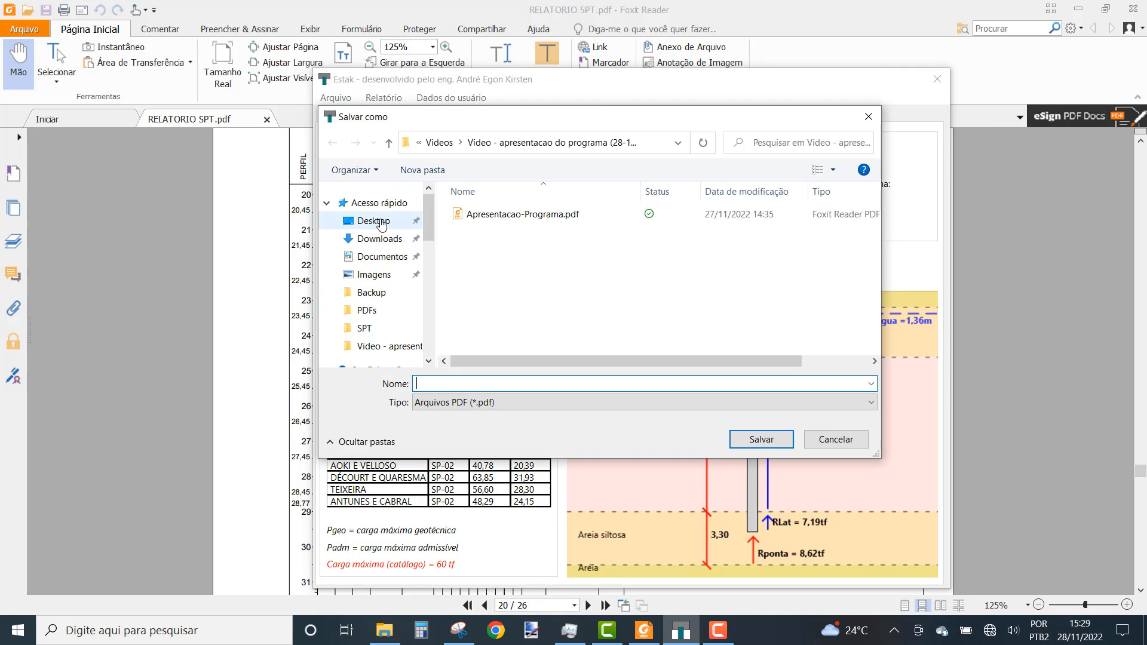
pyautogui.click(381, 224)
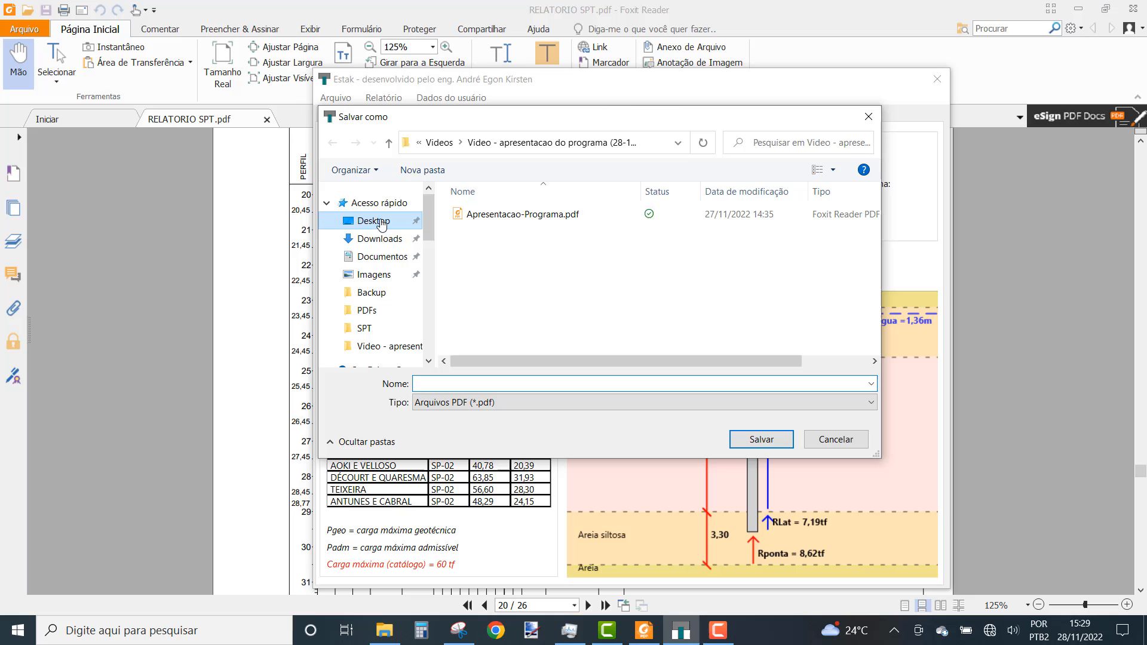
pyautogui.click(529, 384)
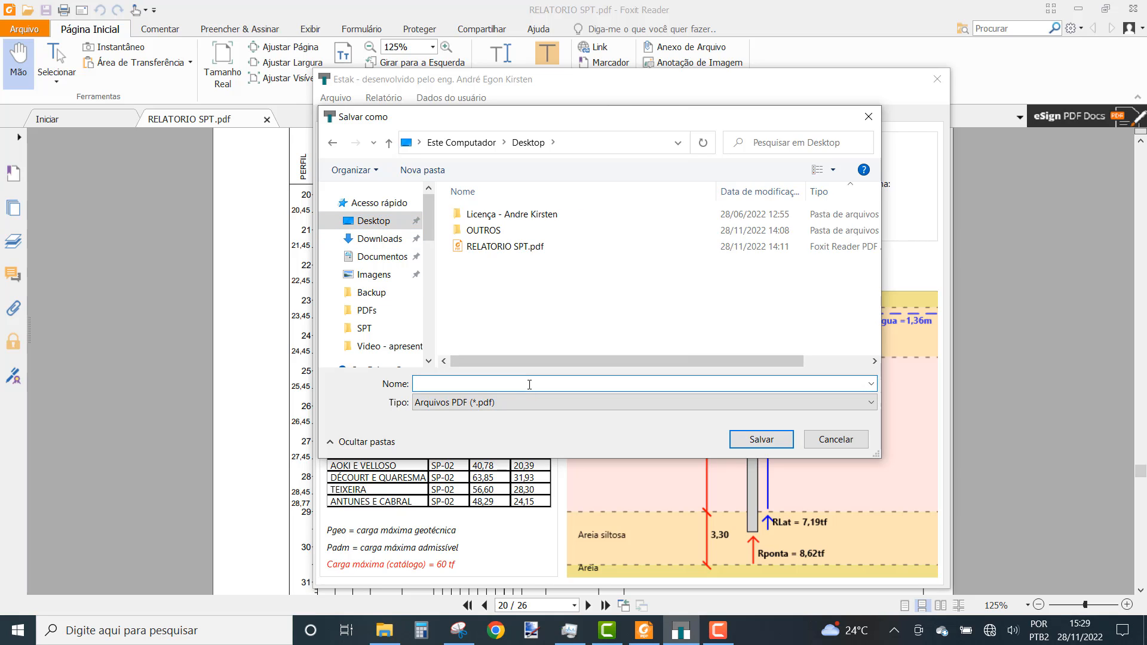
pyautogui.write('Relato')
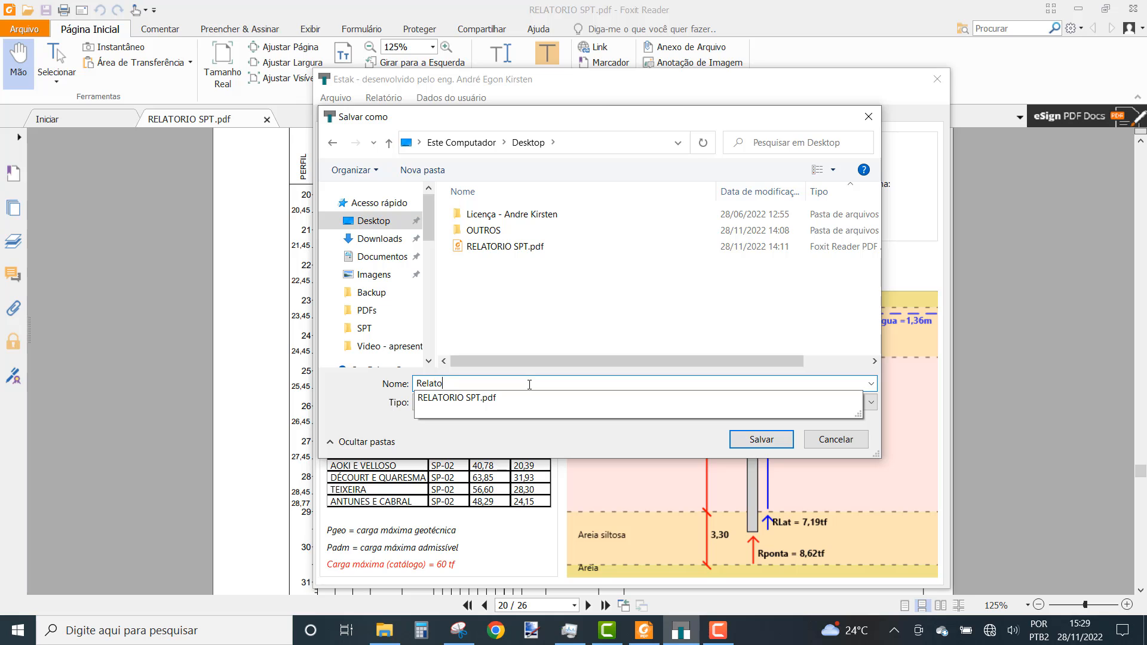
pyautogui.write('rio estak')
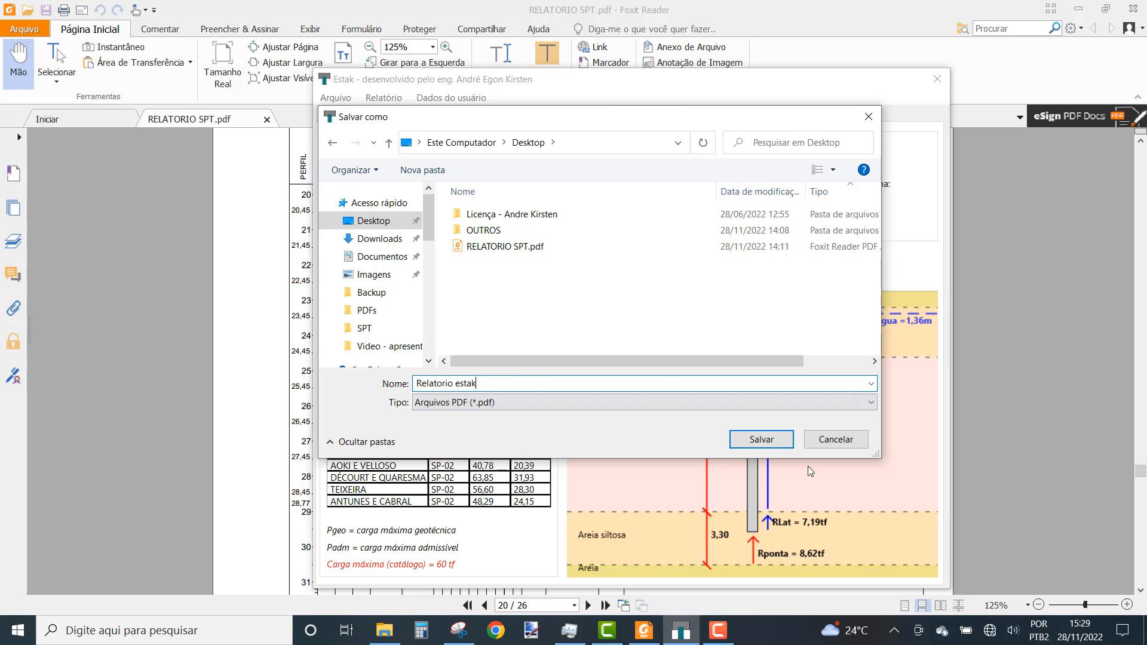
pyautogui.click(760, 440)
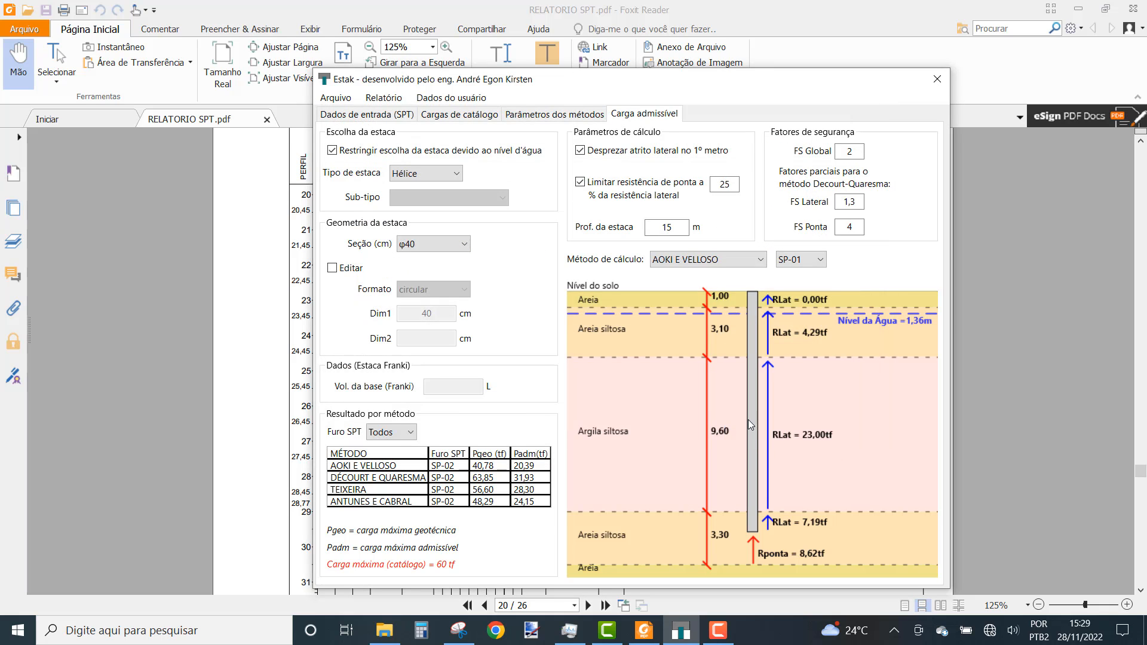
# Step: Open Relatorio estak.pdf from the desktop in Foxit Reader and view its cover page at 100% zoom
pyautogui.click(1144, 630)
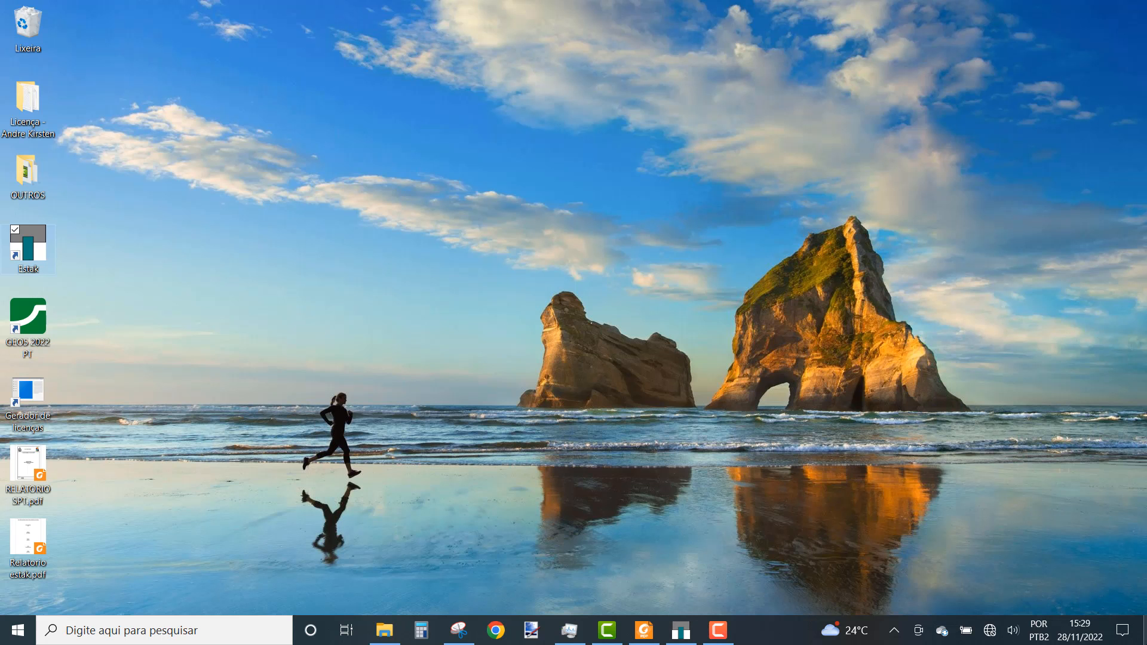
pyautogui.doubleClick(37, 544)
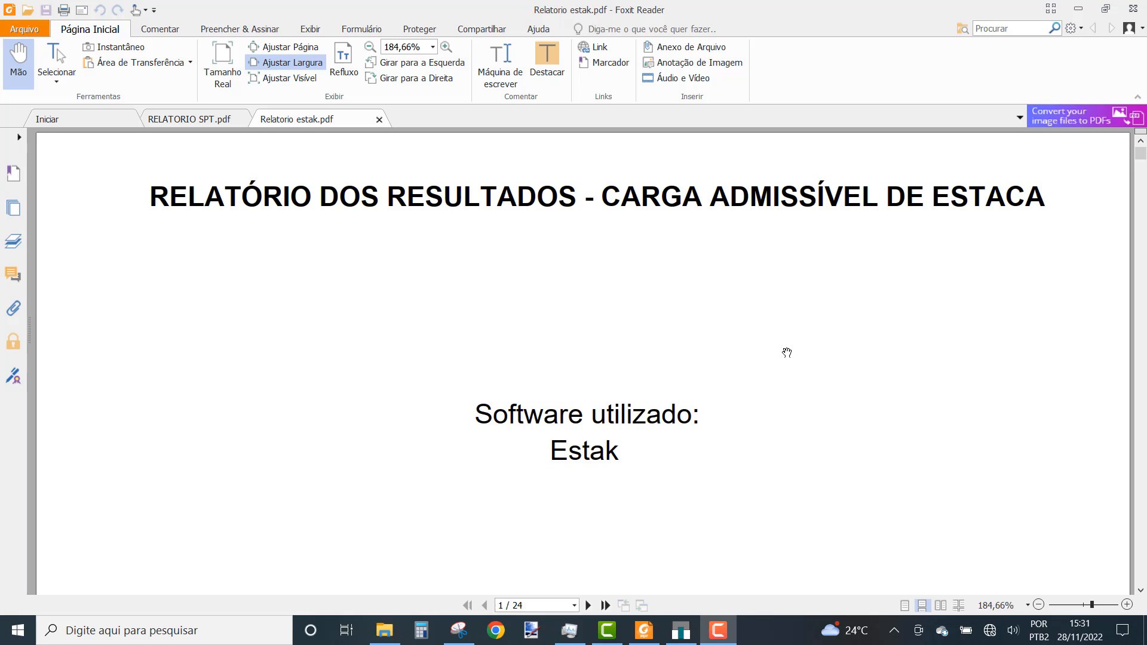
pyautogui.scroll(-2, 801, 364)
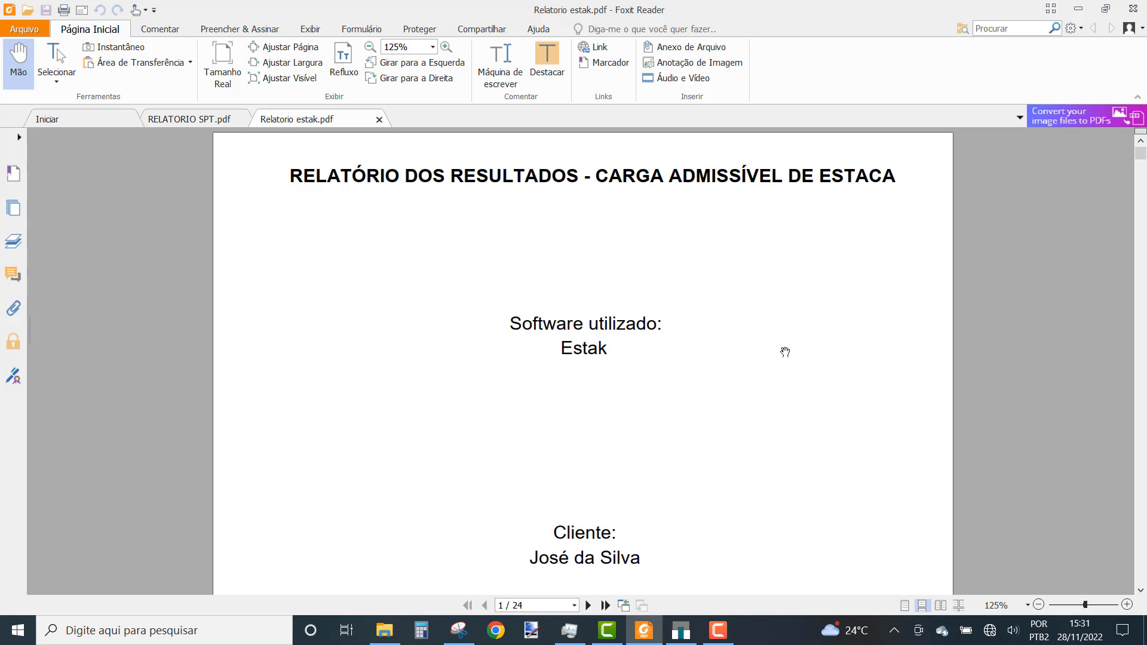
pyautogui.scroll(-1, 786, 352)
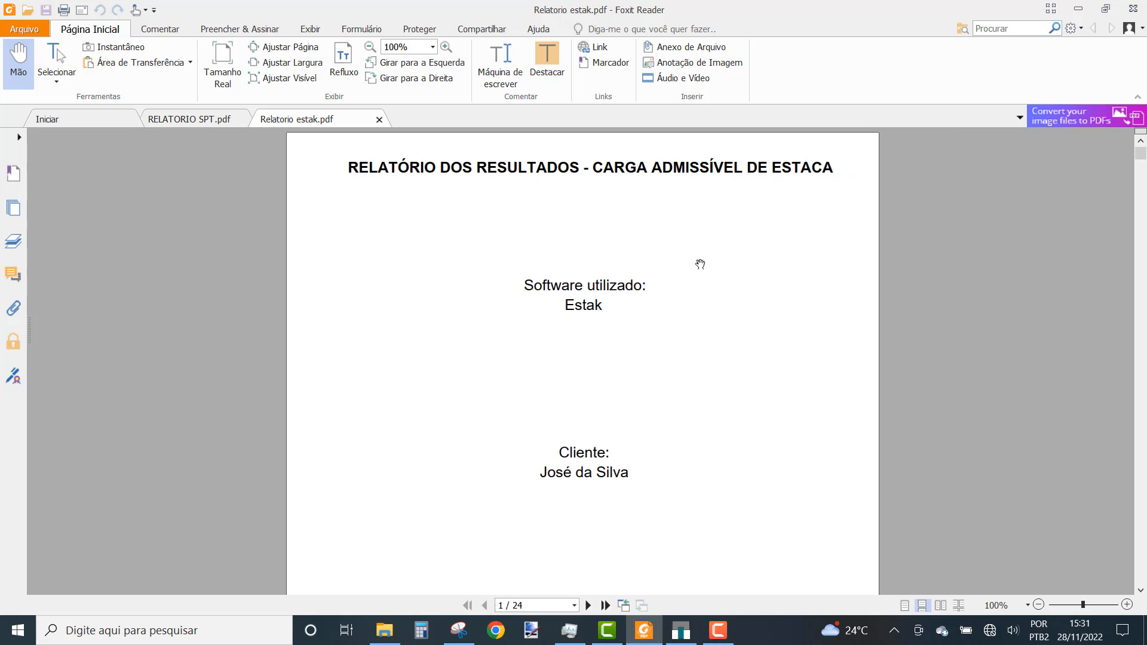
# Step: Review the client, project and author details on the report cover and the table of contents
pyautogui.scroll(-3, 683, 271)
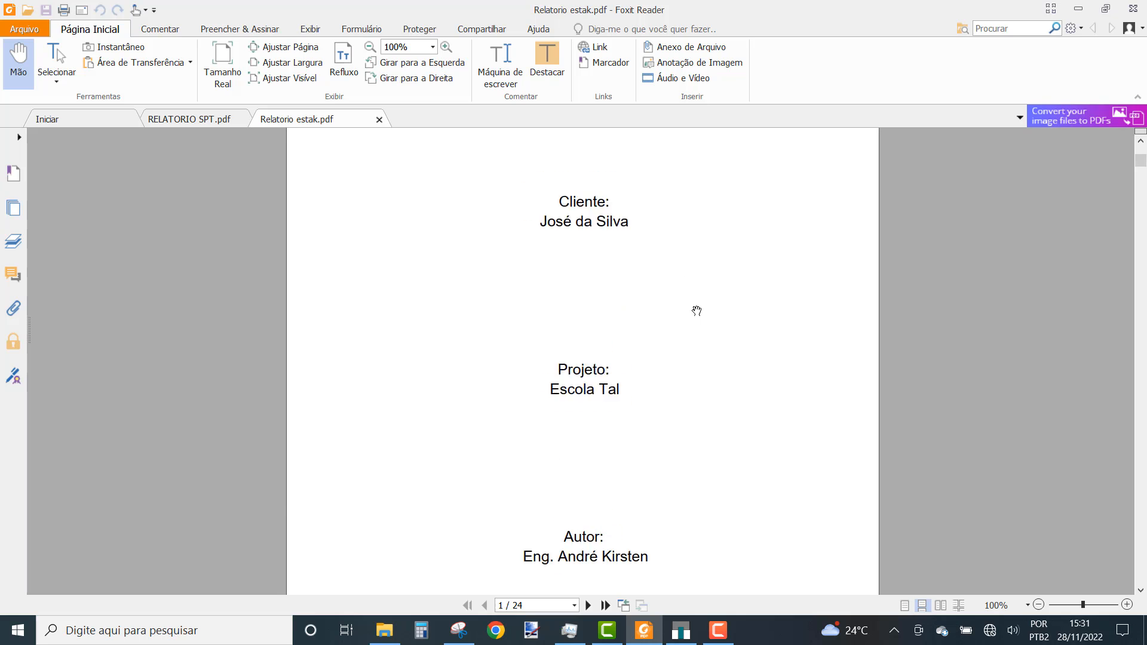
pyautogui.scroll(-7, 747, 326)
pyautogui.scroll(-1, 762, 336)
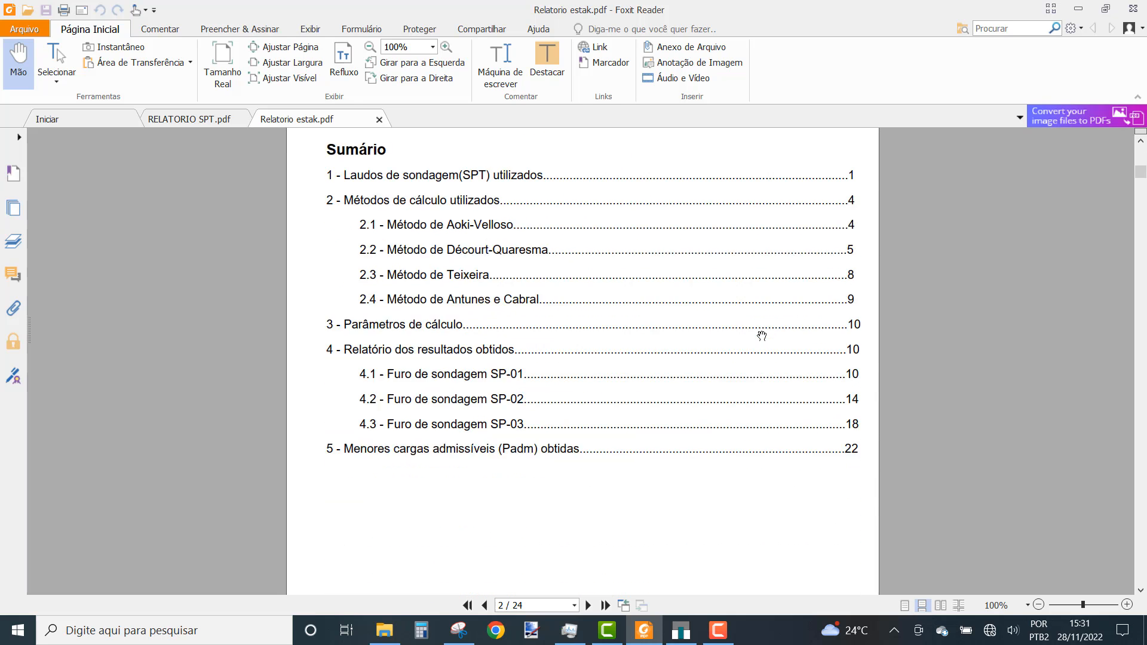
# Step: Examine section 1 of the report, covering the SPT charts and soil profiles for boreholes SP-01, SP-02 and SP-03
pyautogui.scroll(-7, 761, 336)
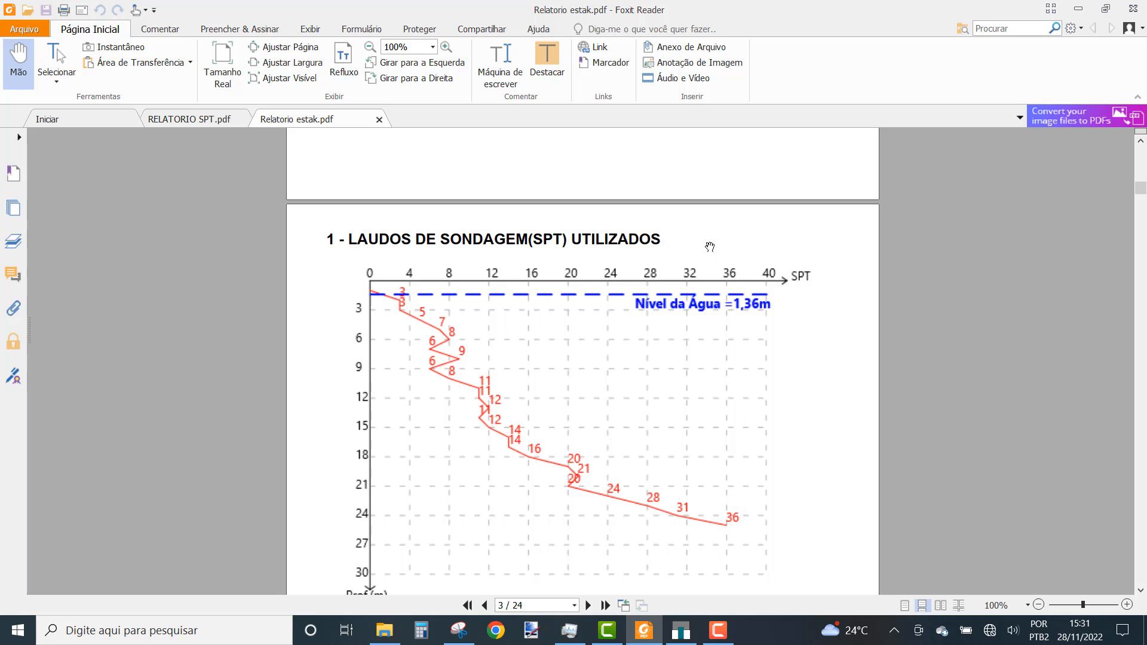
pyautogui.scroll(-2, 776, 278)
pyautogui.scroll(-2, 788, 287)
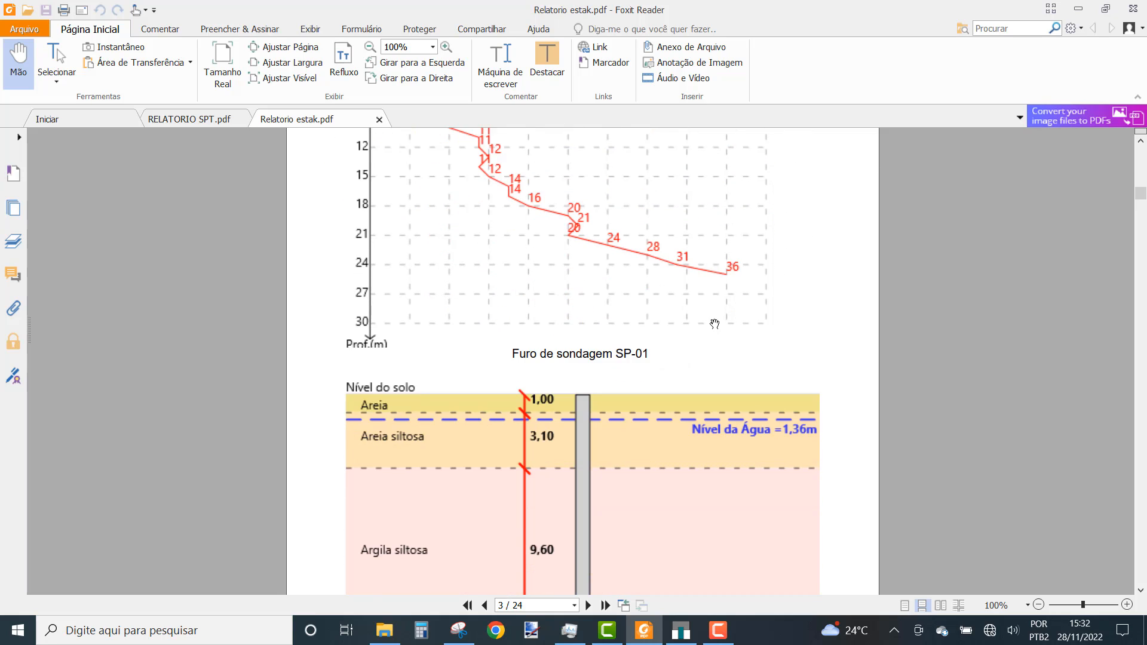
pyautogui.scroll(-5, 717, 356)
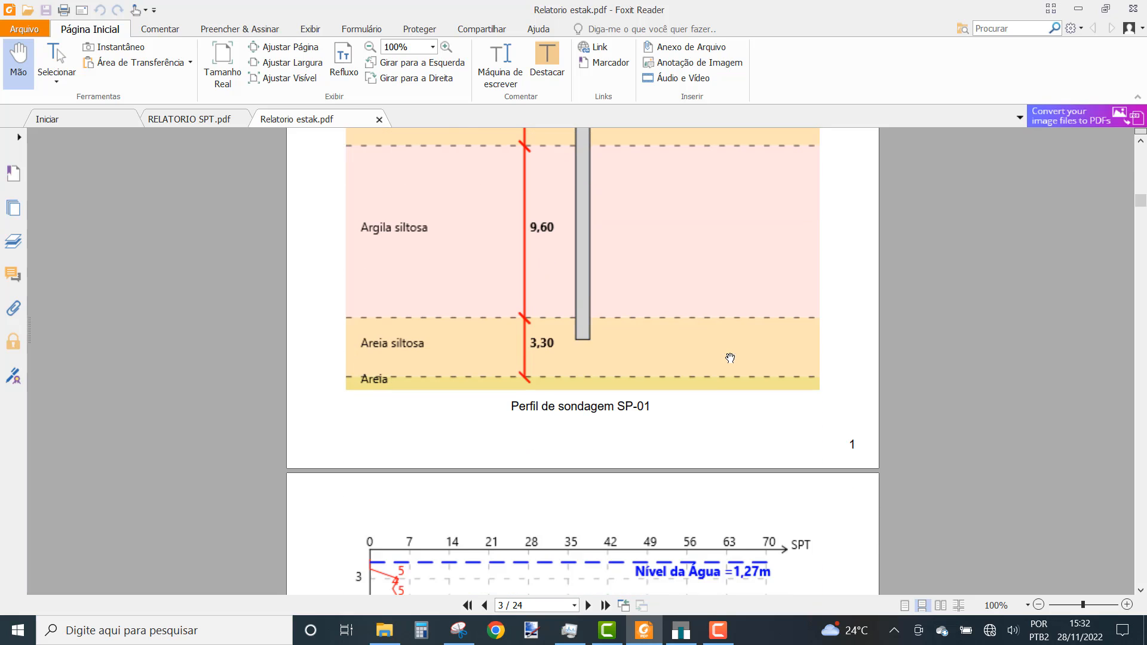
pyautogui.scroll(3, 663, 280)
pyautogui.scroll(-9, 750, 347)
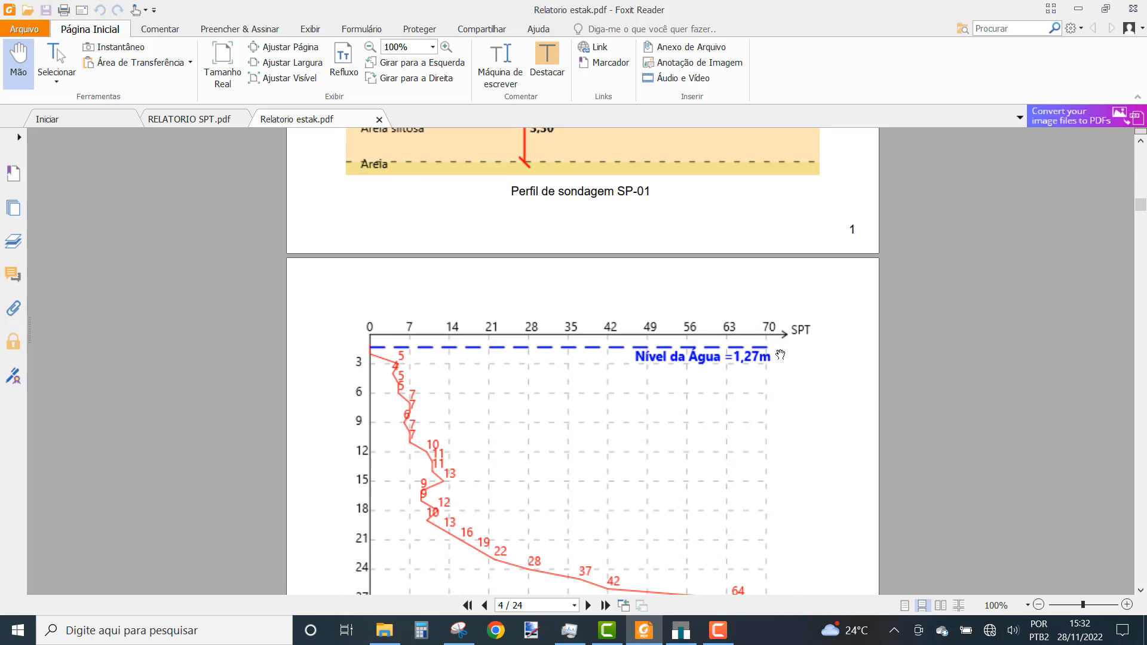
pyautogui.scroll(-4, 781, 355)
pyautogui.scroll(-5, 729, 334)
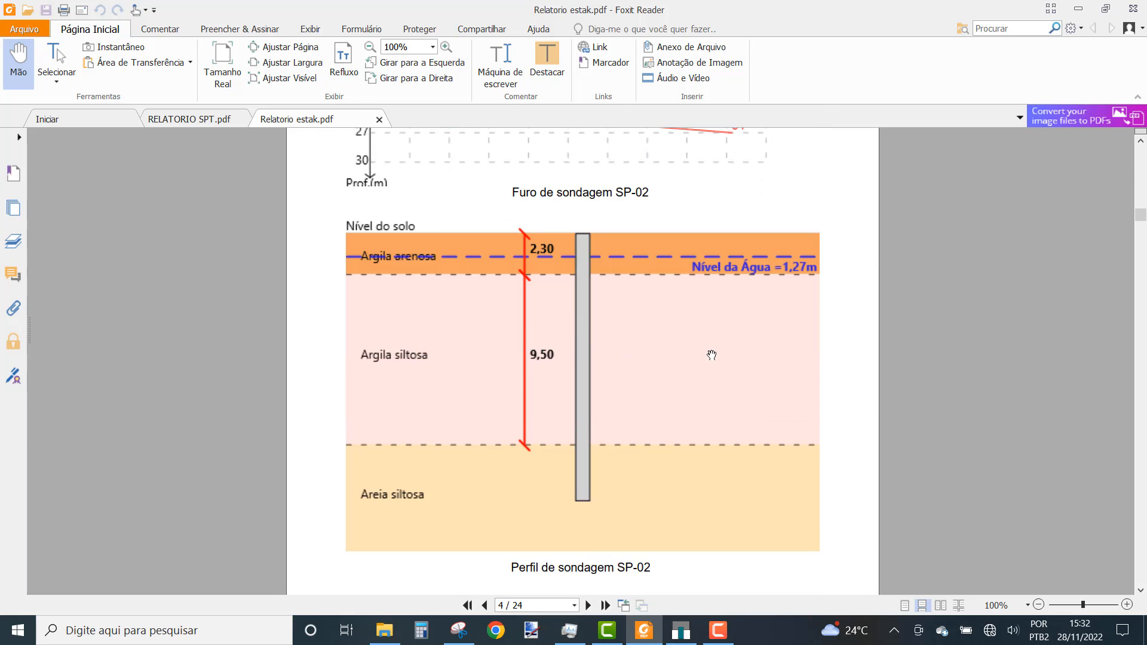
pyautogui.scroll(-15, 712, 355)
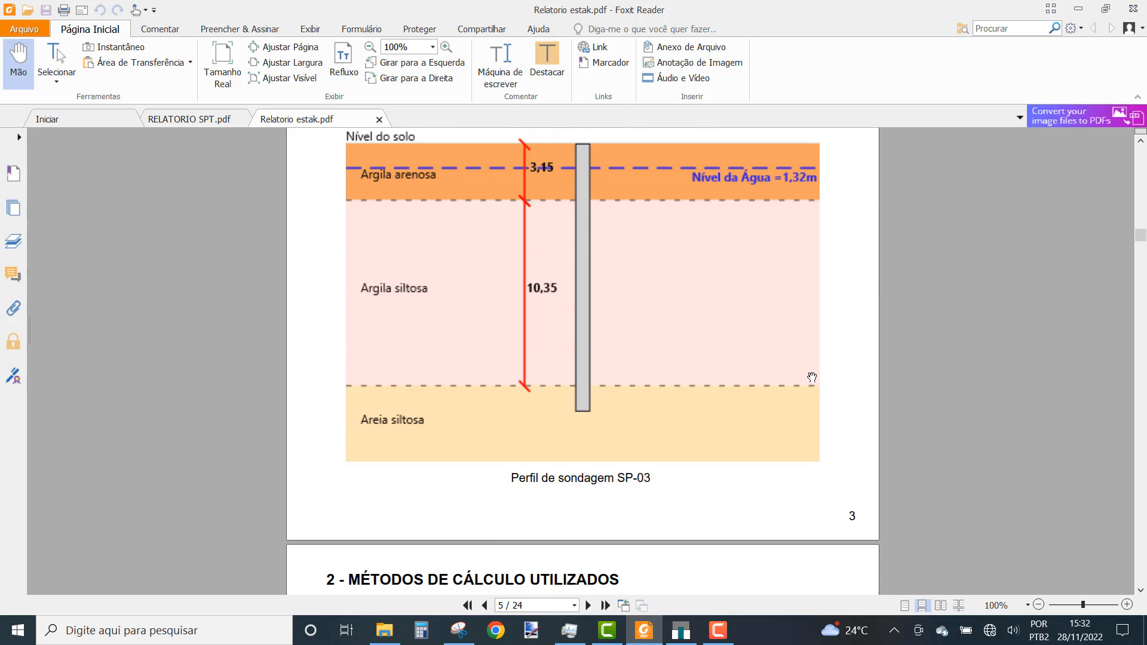
# Step: Read through section 2 on the Aoki-Velloso, Décourt-Quaresma, Teixeira and Antunes e Cabral calculation methods, with their formulas and coefficient tables
pyautogui.scroll(-5, 812, 377)
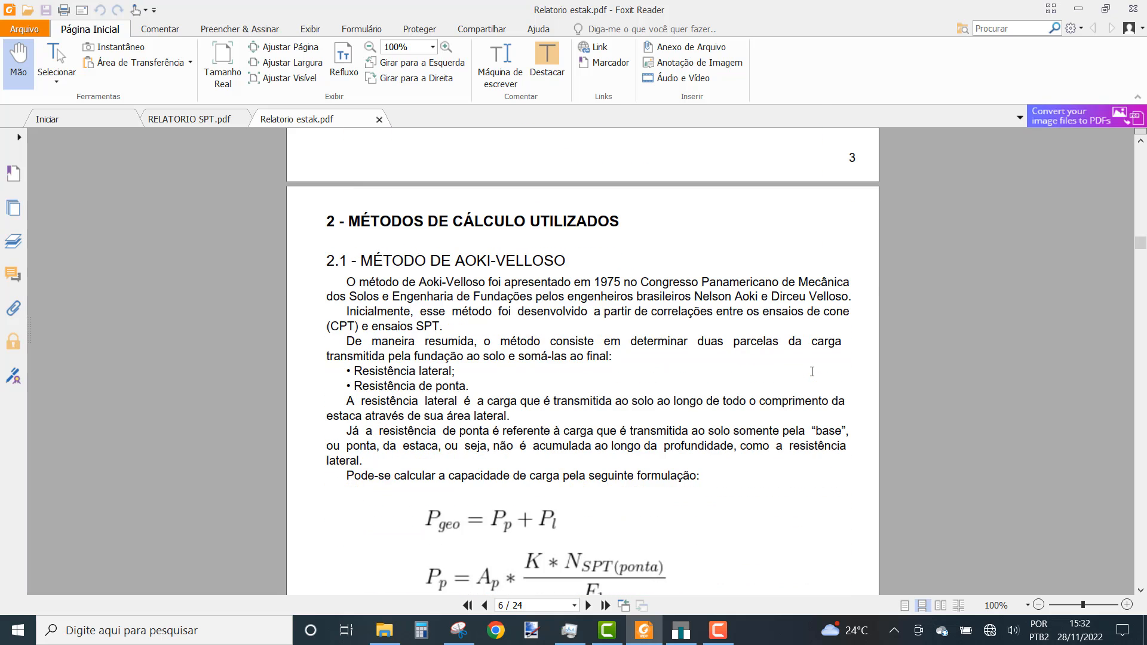
pyautogui.scroll(-1, 812, 372)
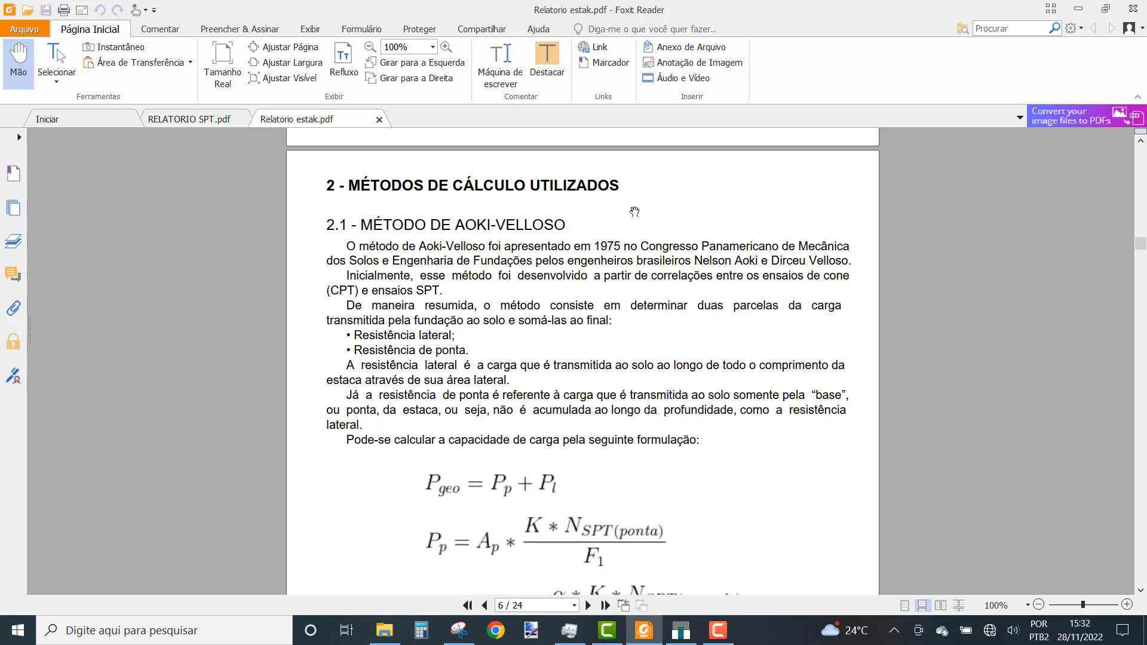
pyautogui.scroll(-1, 674, 230)
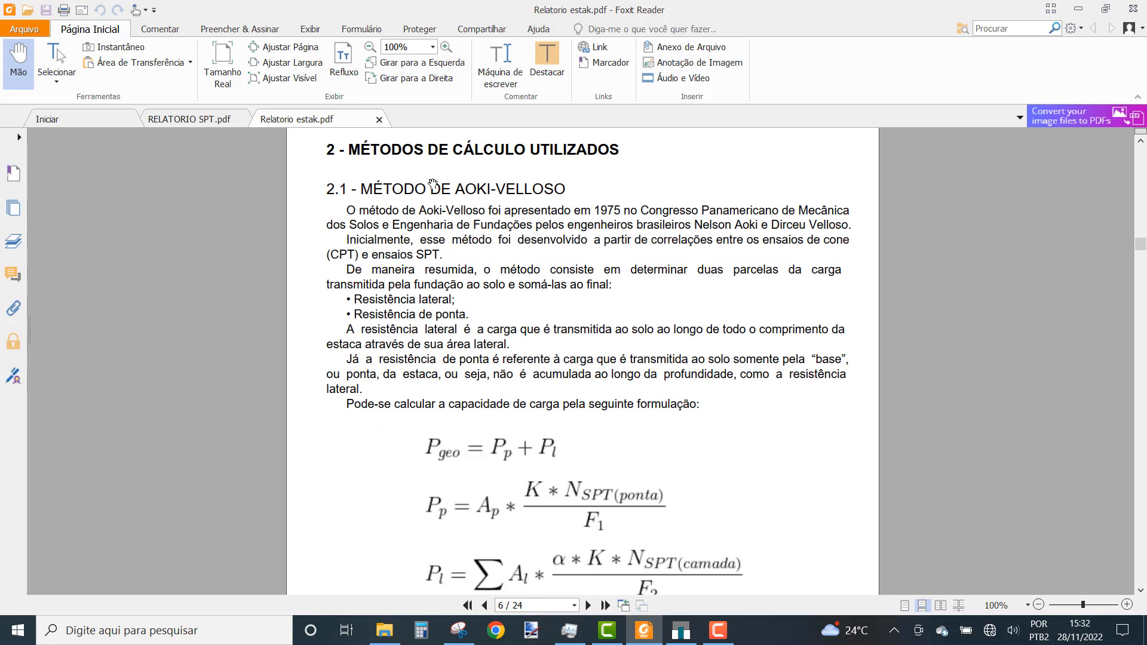
pyautogui.scroll(-15, 675, 214)
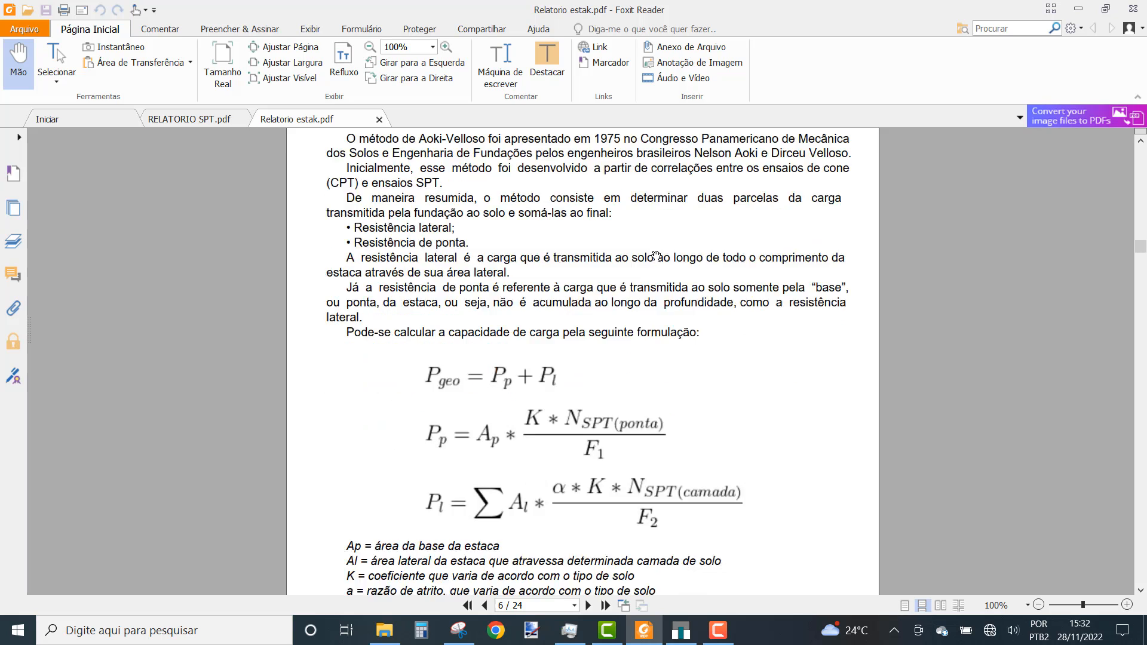
pyautogui.scroll(-6, 734, 303)
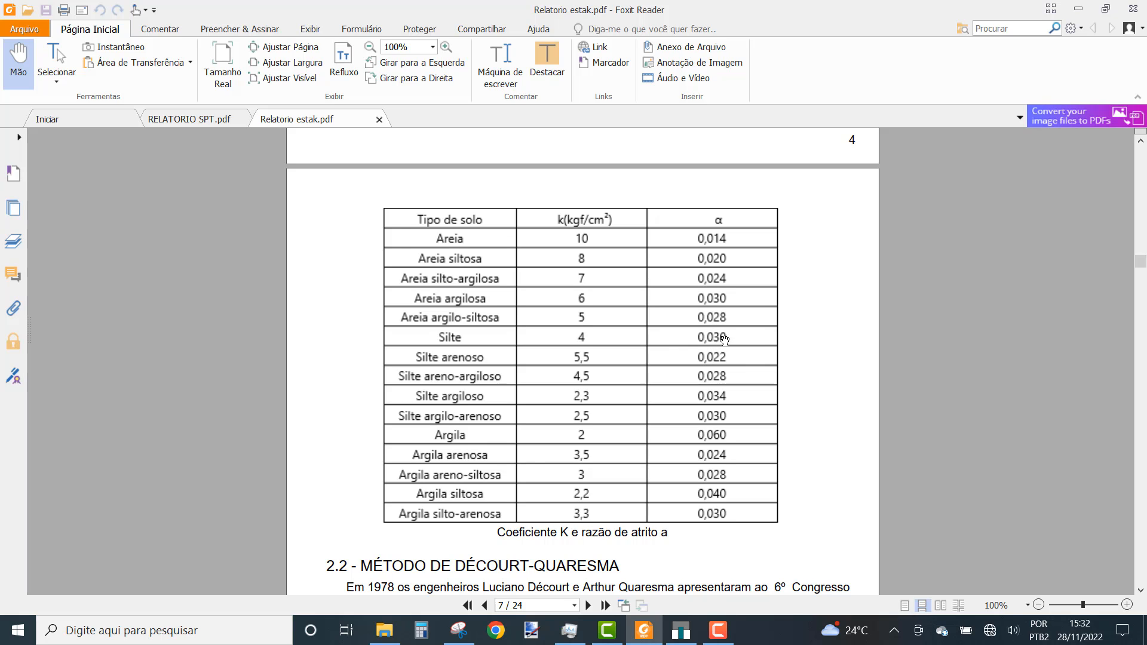
pyautogui.scroll(-9, 804, 378)
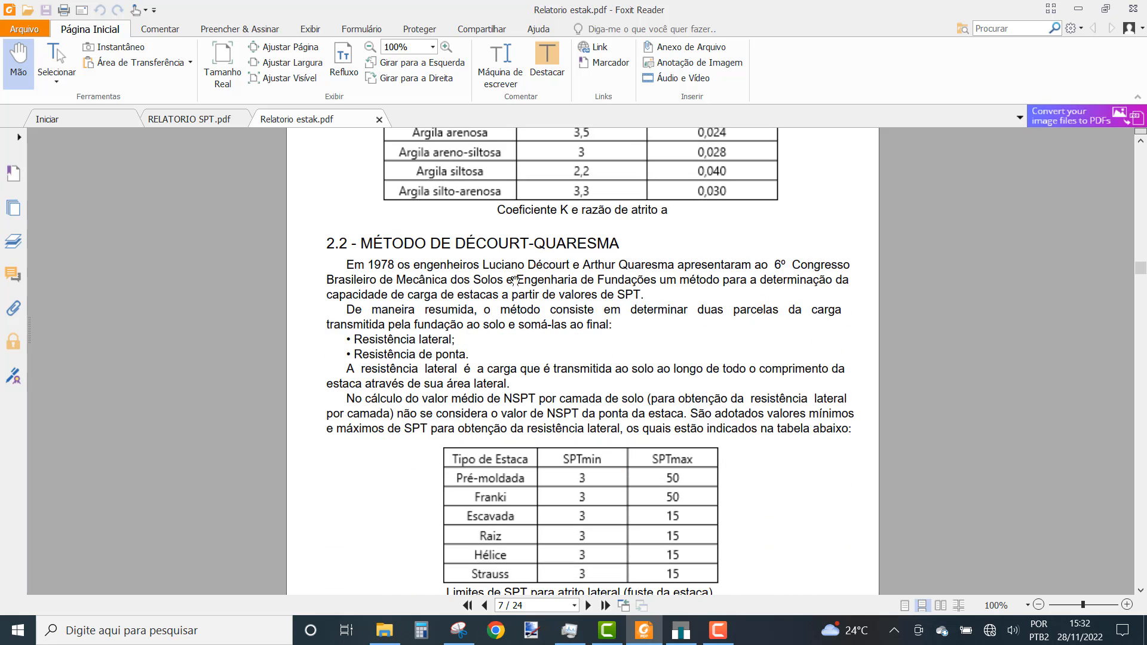
pyautogui.scroll(-20, 729, 345)
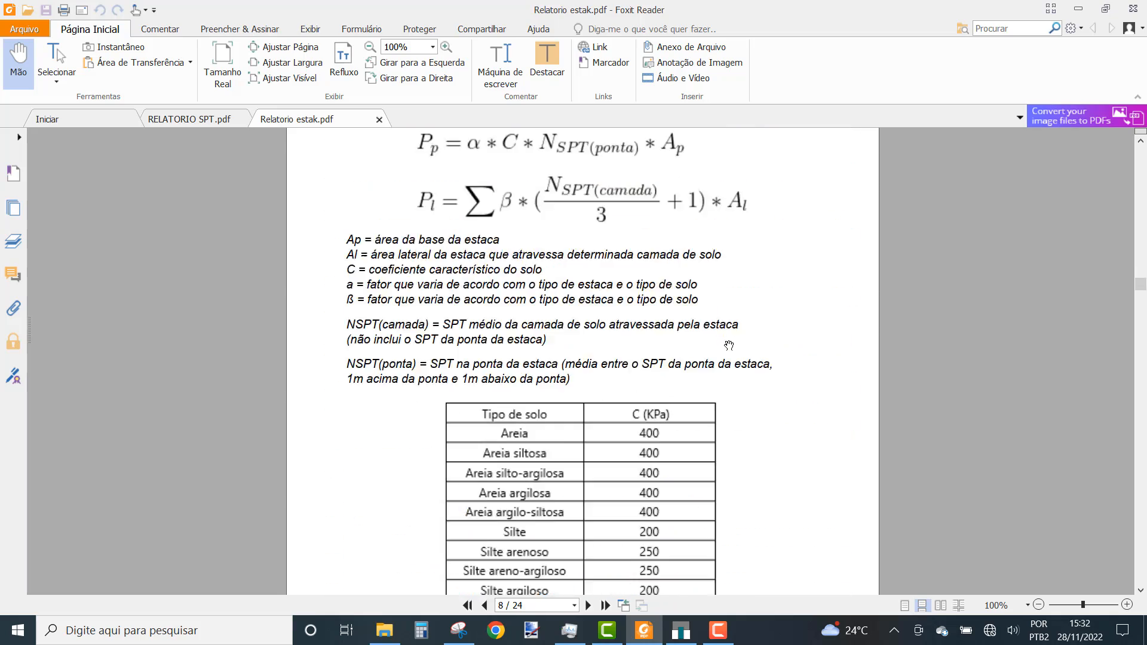
pyautogui.scroll(-20, 730, 345)
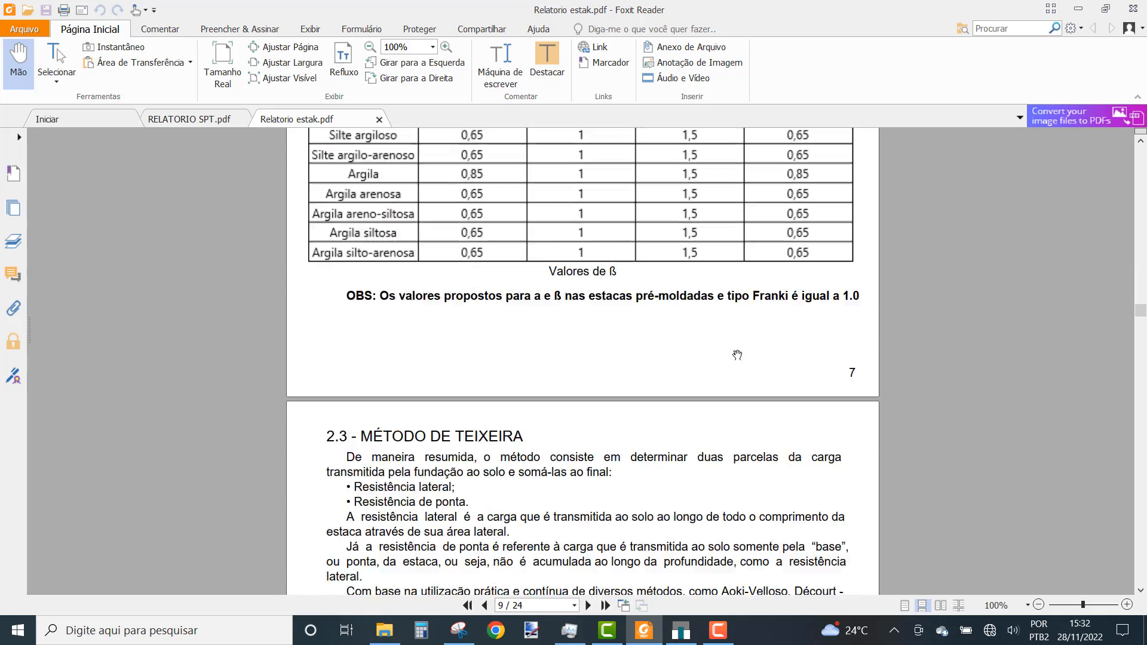
pyautogui.scroll(-20, 738, 355)
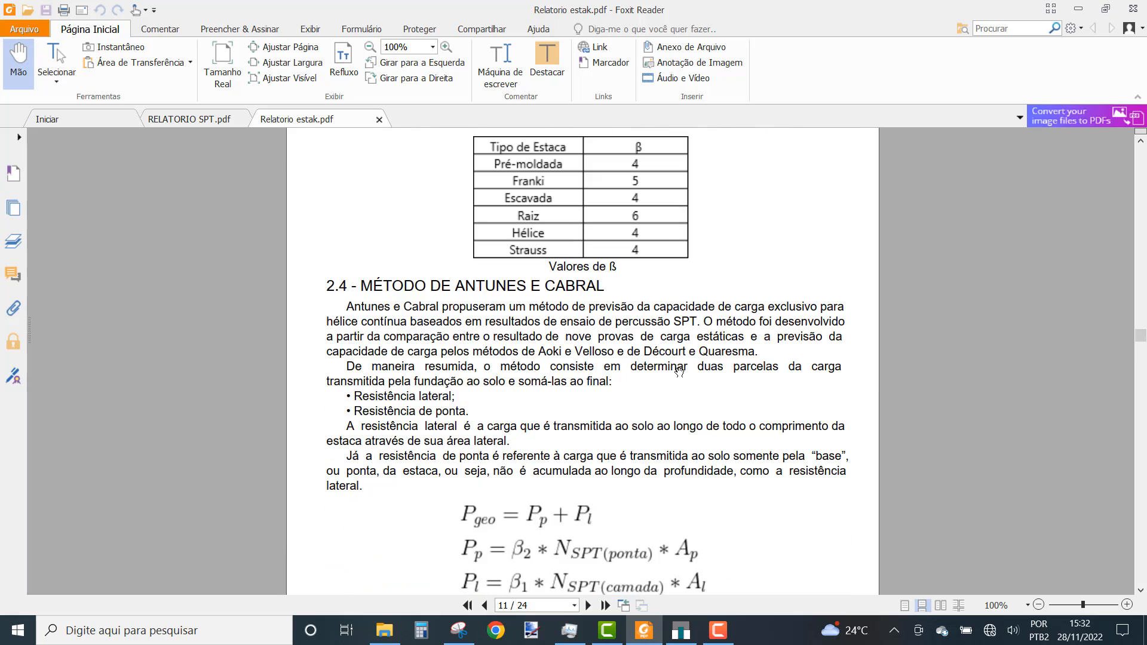
# Step: Check the pile type, section, depth, safety factors and catalogue load listed in section 3, Parâmetros de cálculo
pyautogui.scroll(-20, 679, 371)
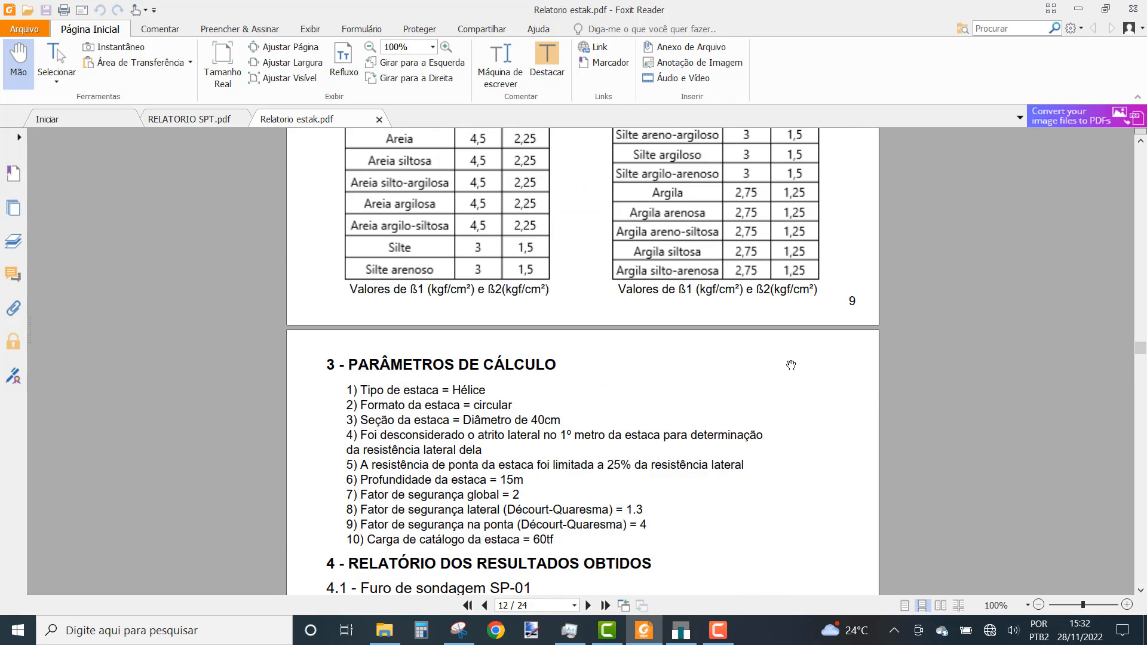
pyautogui.scroll(-6, 791, 365)
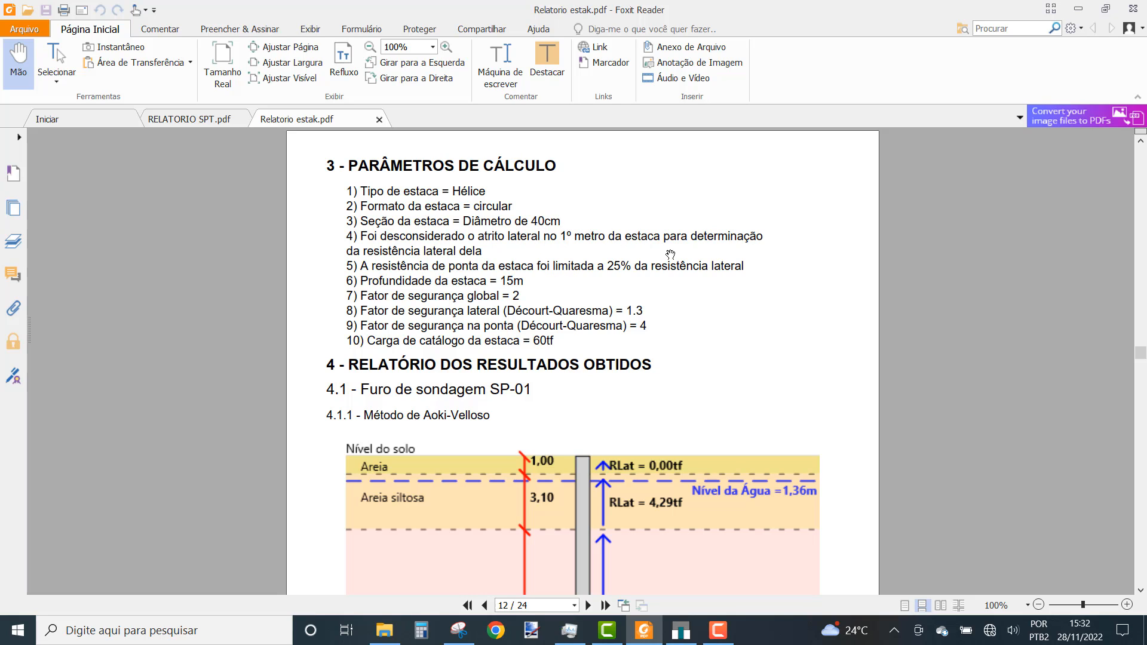
pyautogui.scroll(-1, 769, 283)
pyautogui.scroll(-1, 769, 283)
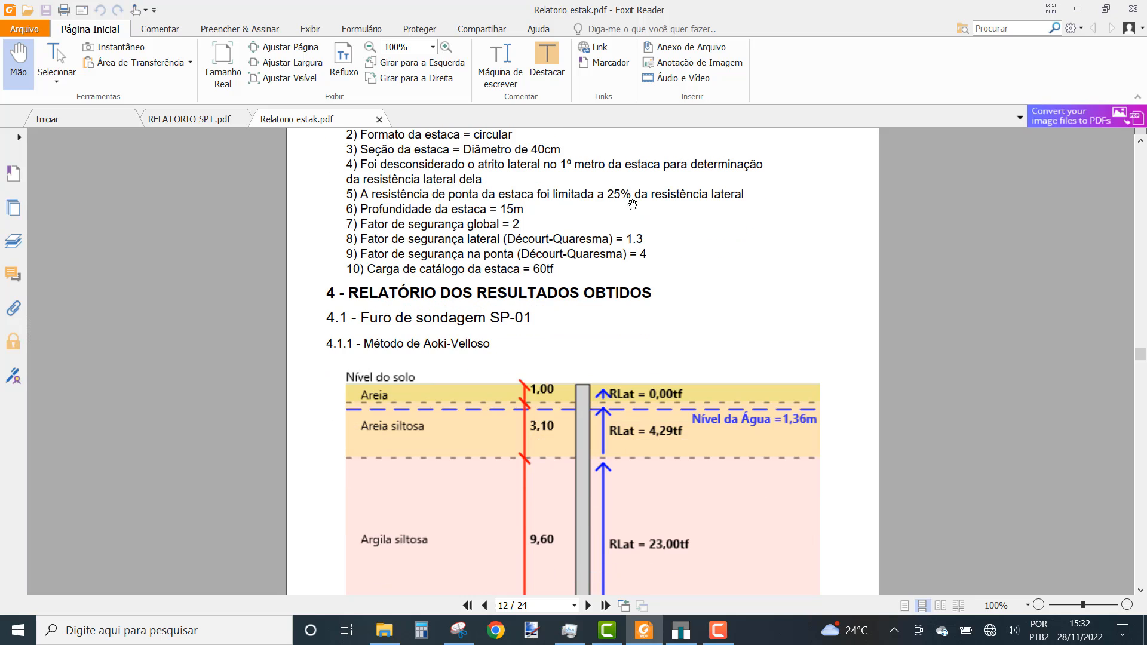
pyautogui.scroll(-1, 731, 231)
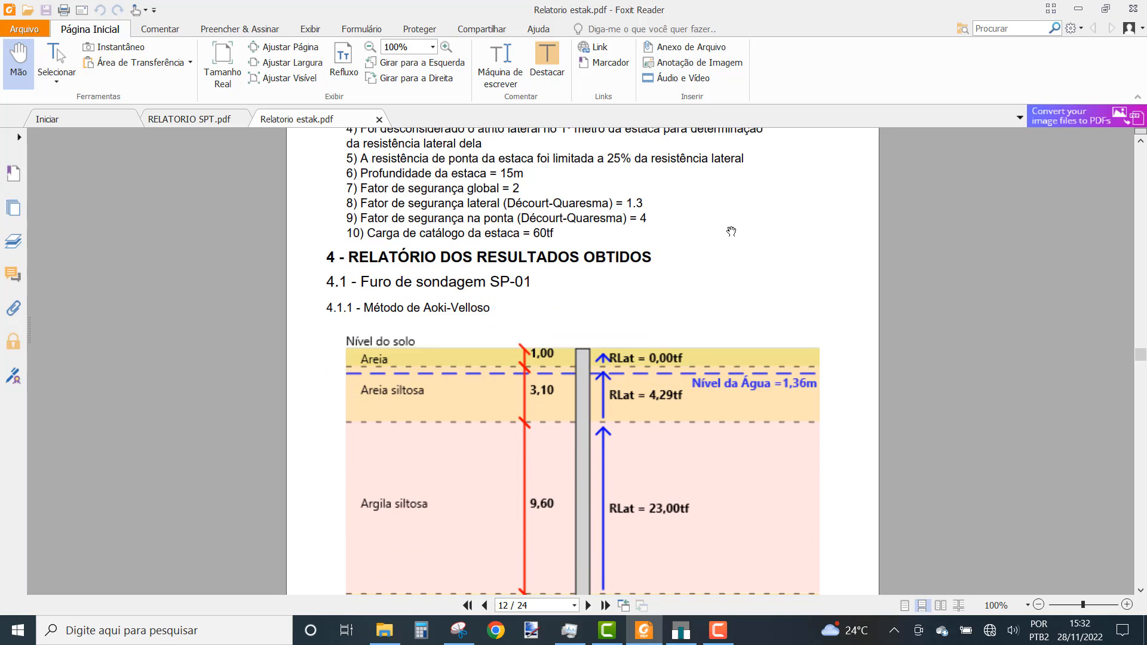
# Step: Review the SP-01 results in section 4.1 for all four methods, including the Padm calculations and the summary table
pyautogui.scroll(-3, 789, 241)
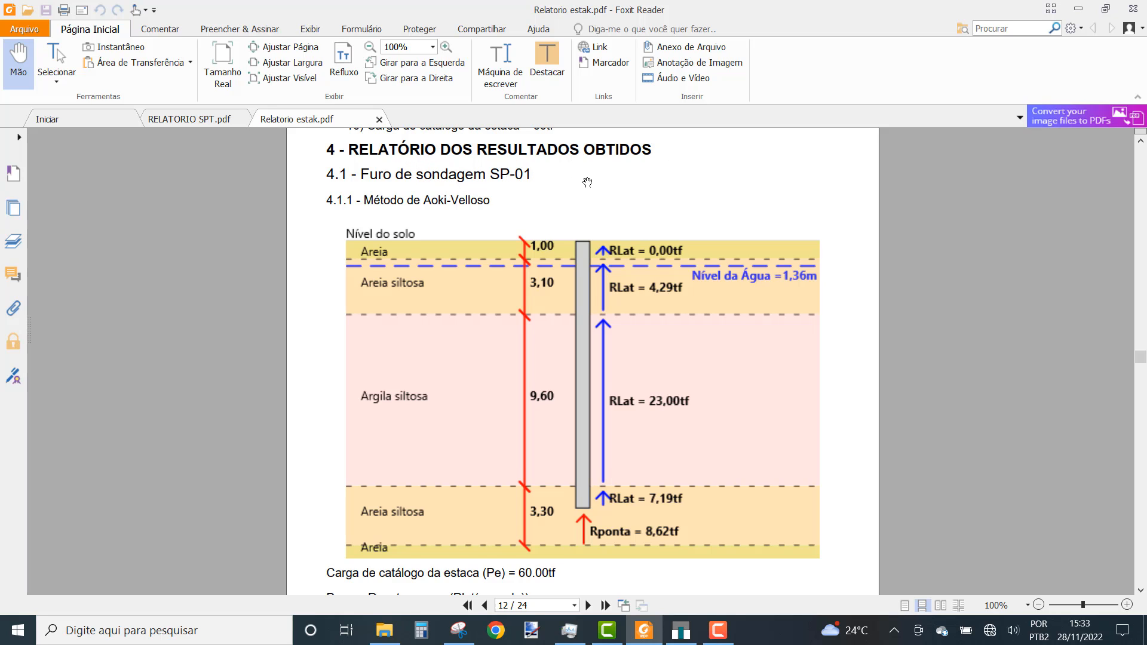
pyautogui.scroll(-1, 587, 182)
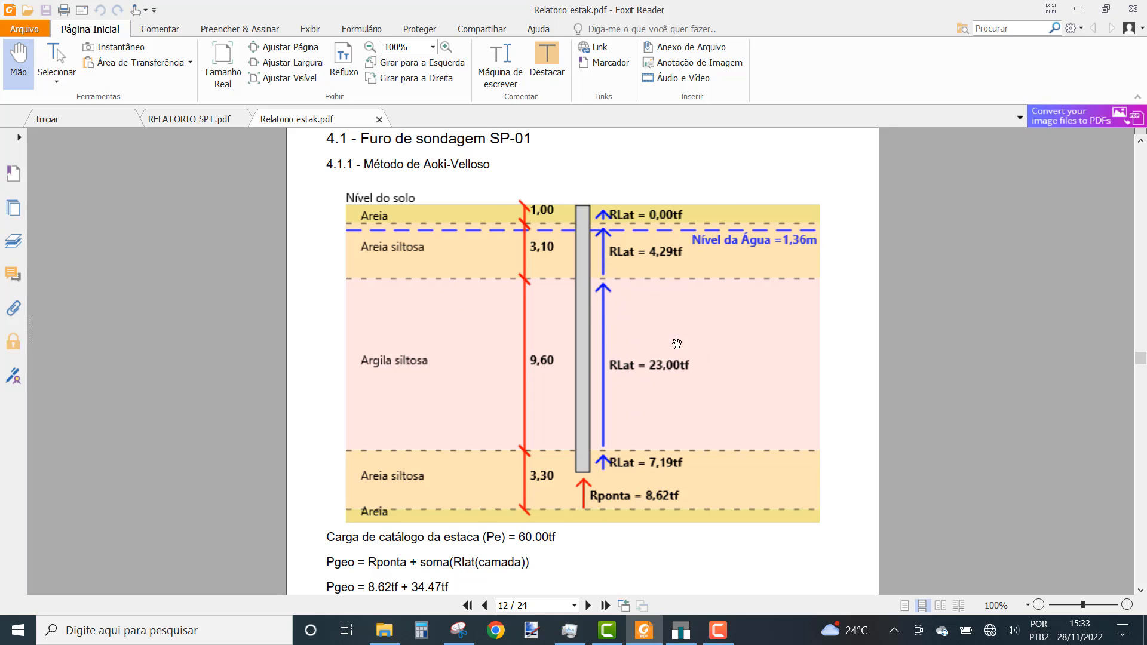
pyautogui.scroll(-3, 693, 342)
pyautogui.scroll(-2, 693, 342)
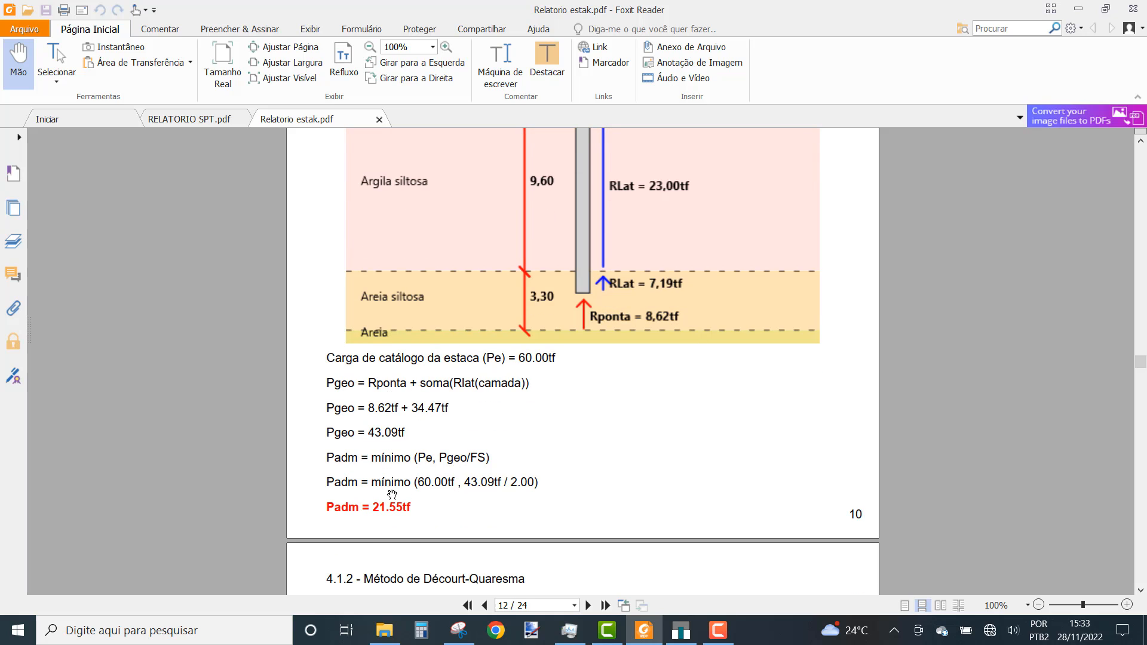
pyautogui.scroll(-12, 677, 421)
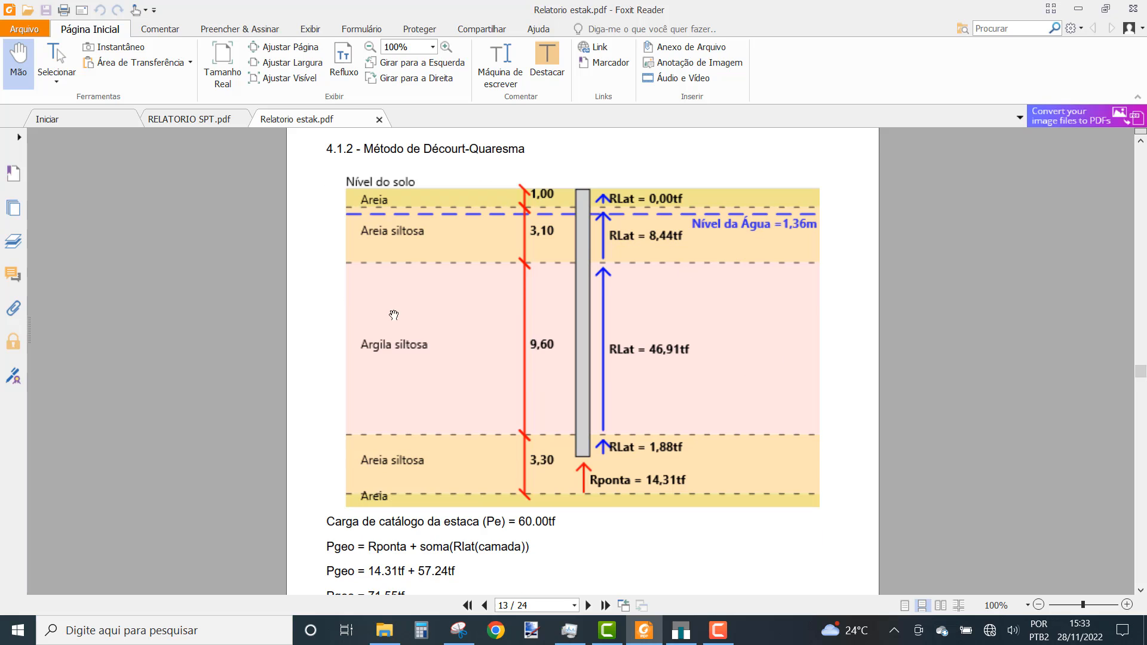
pyautogui.scroll(-9, 677, 342)
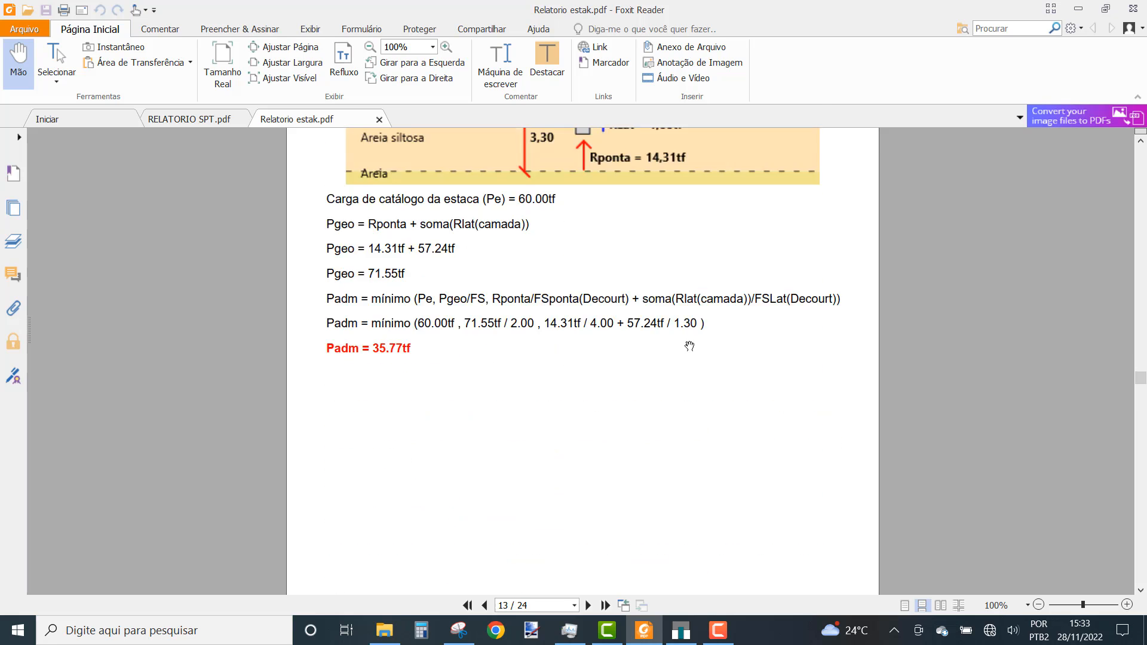
pyautogui.scroll(-6, 690, 346)
pyautogui.scroll(-6, 556, 298)
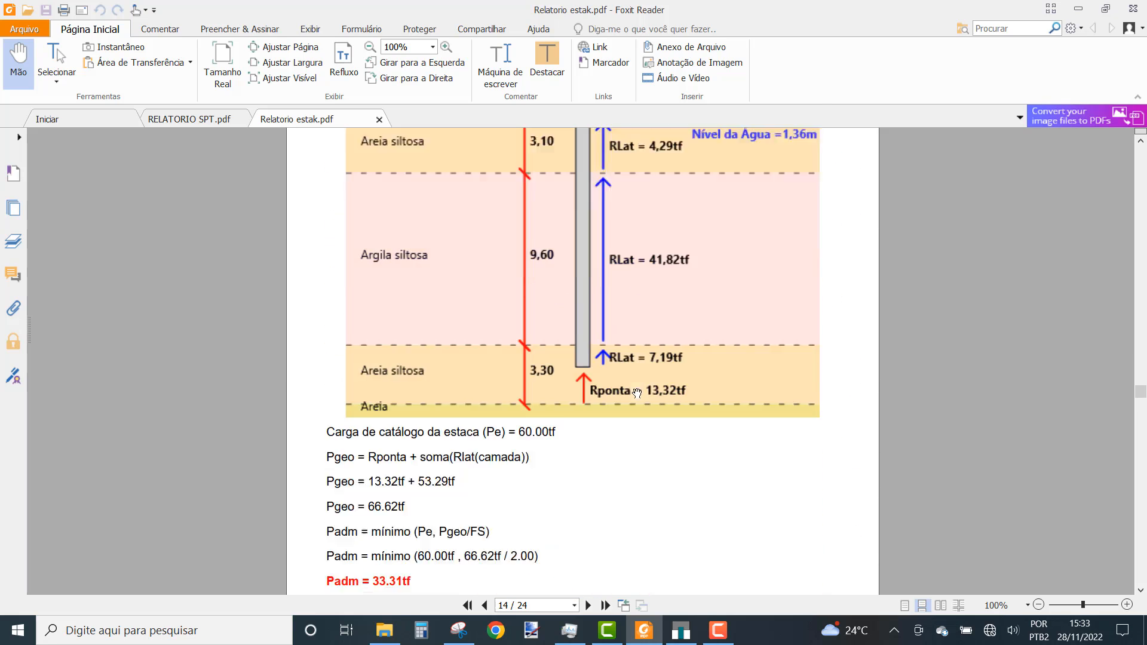
pyautogui.scroll(-18, 637, 392)
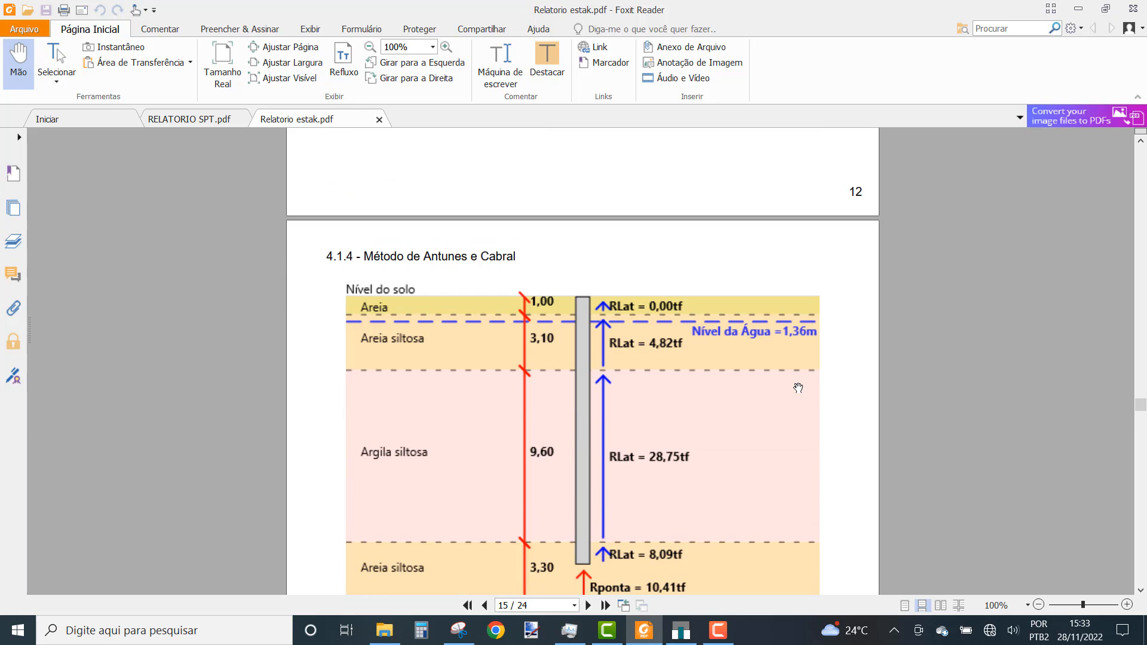
pyautogui.scroll(-2, 798, 388)
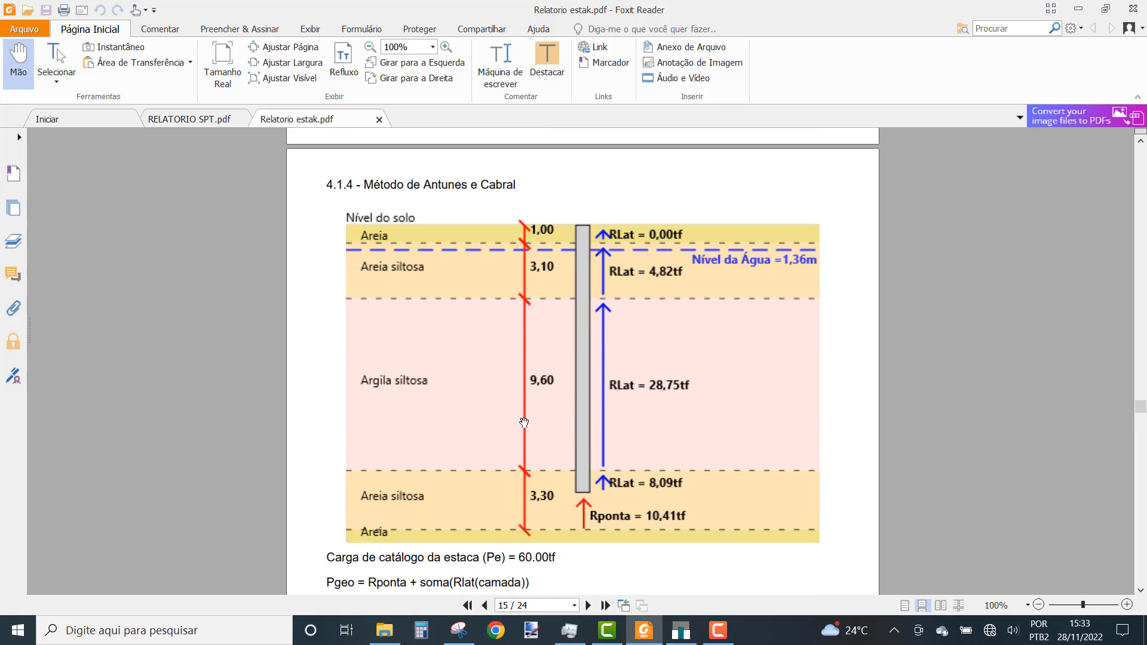
pyautogui.scroll(-11, 781, 385)
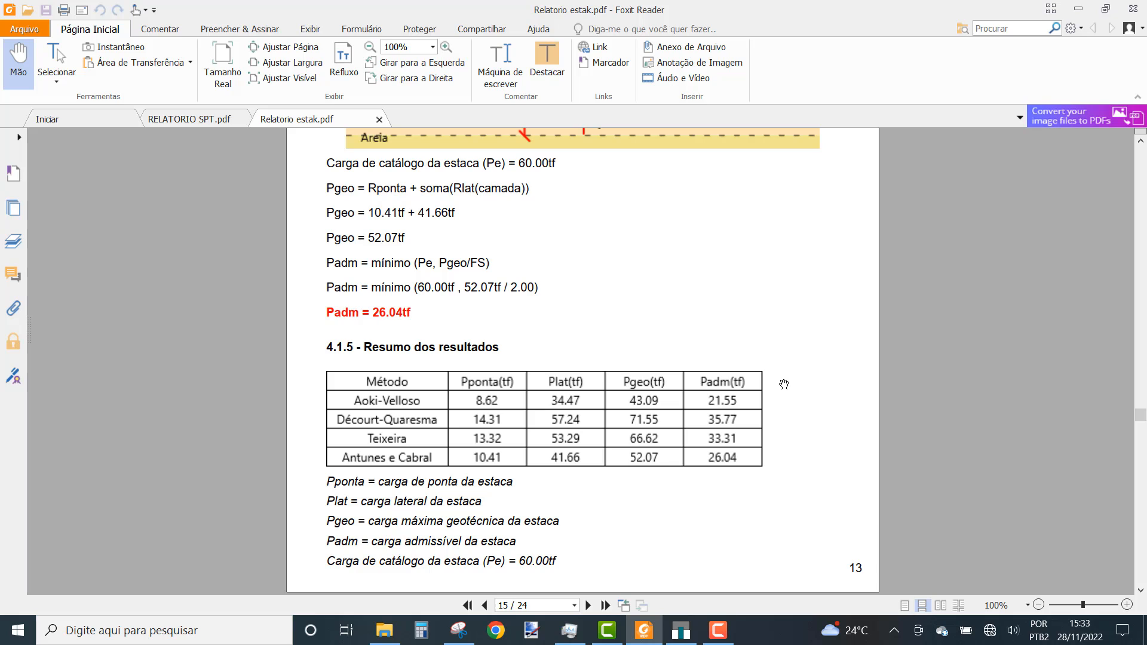
pyautogui.scroll(-2, 784, 384)
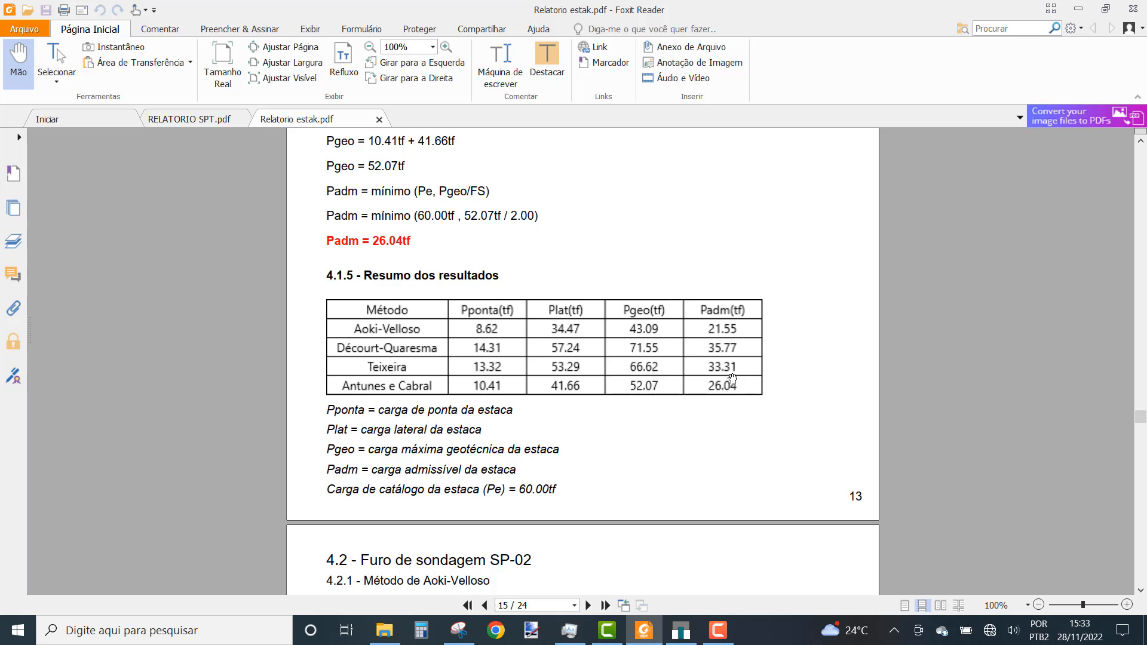
# Step: Review the SP-02 results in section 4.2, covering the pile load diagrams and Padm calculations for the four methods
pyautogui.scroll(-3, 745, 335)
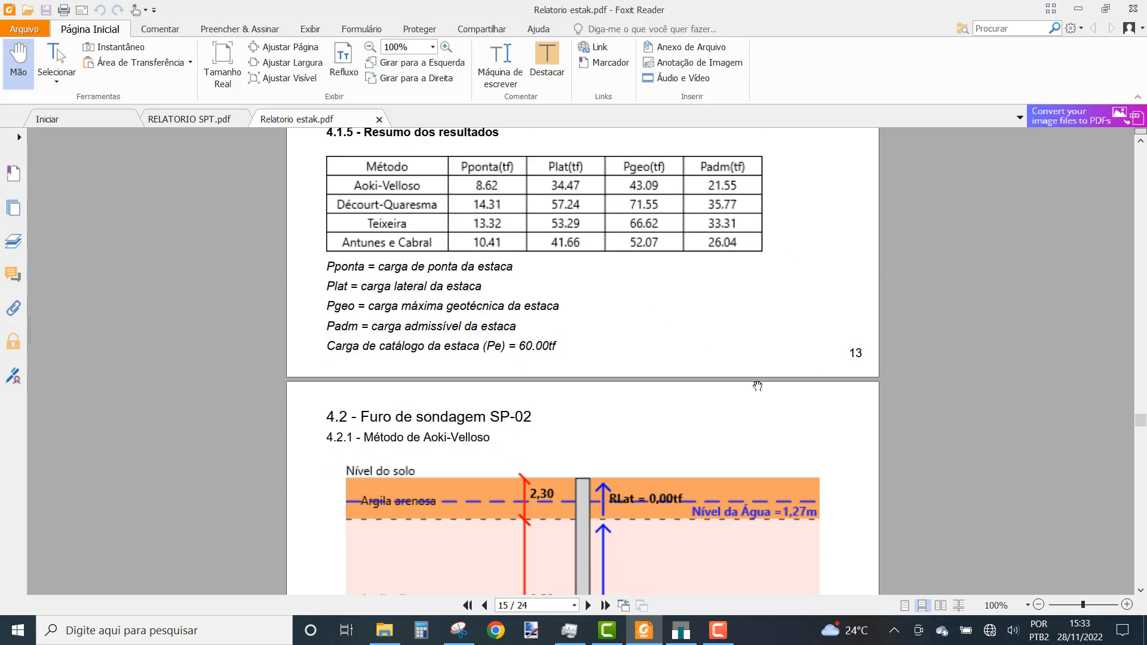
pyautogui.scroll(-2, 759, 368)
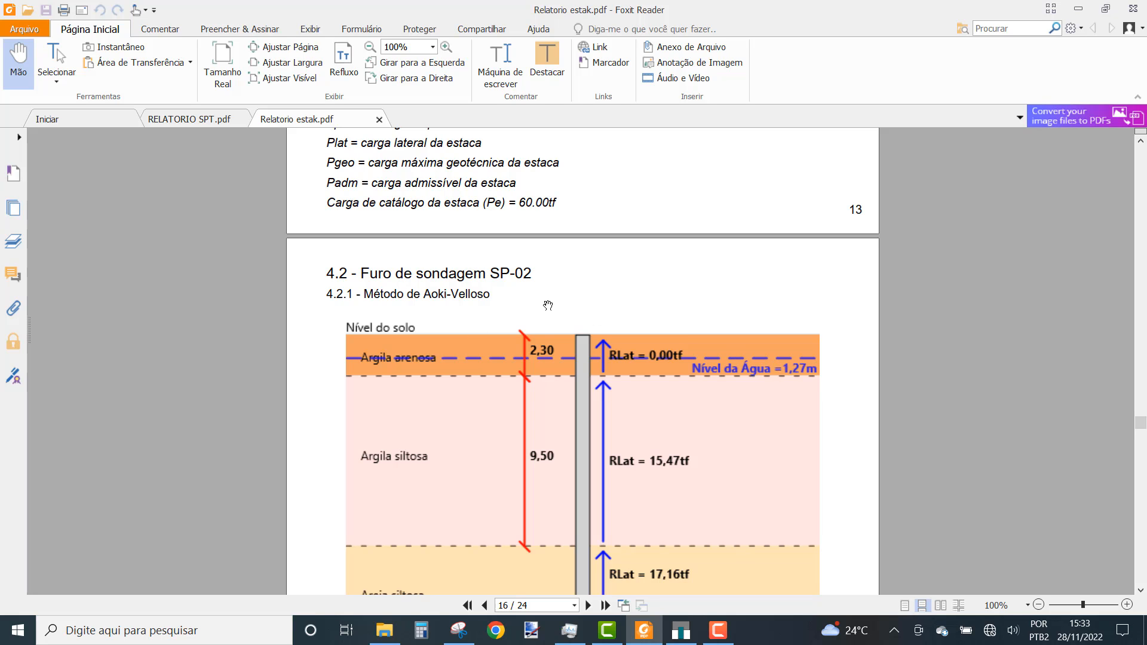
pyautogui.scroll(-20, 703, 301)
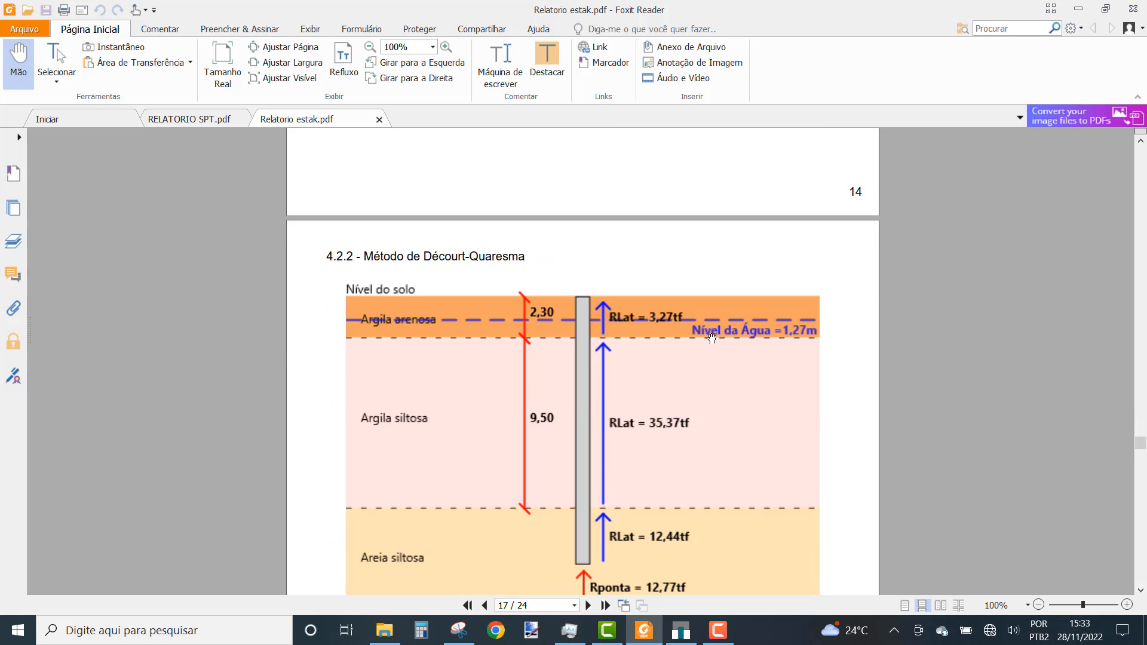
pyautogui.scroll(-20, 713, 346)
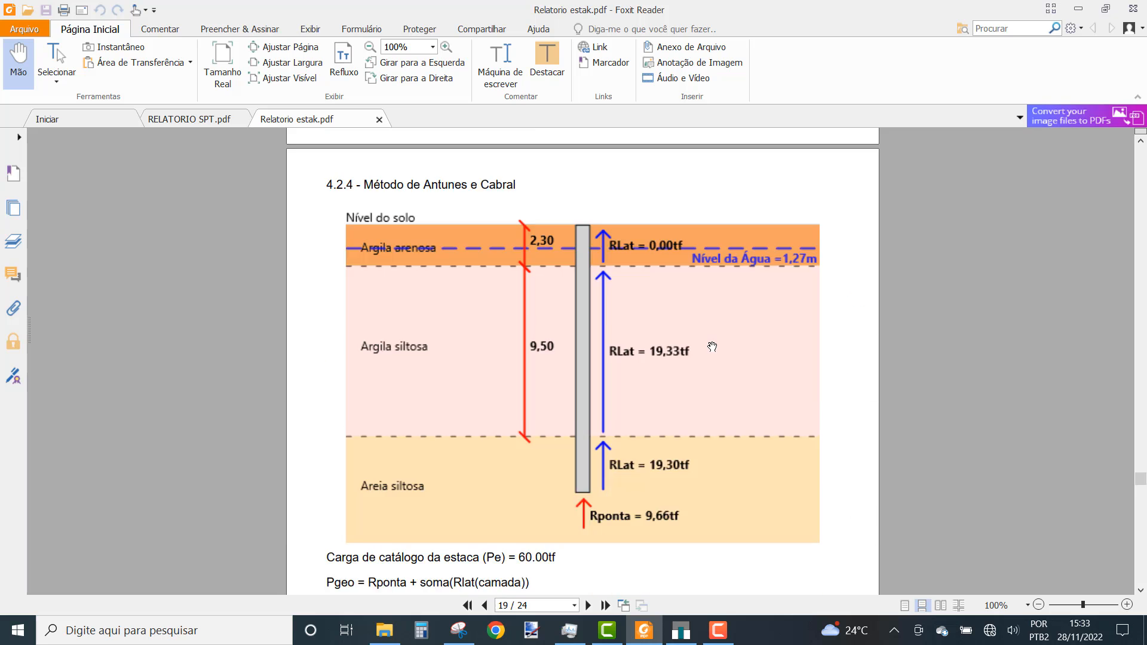
pyautogui.scroll(-3, 713, 346)
# Step: Look through the SP-03 results in section 4.3, including each method's load diagram and Padm calculation
pyautogui.scroll(-15, 731, 392)
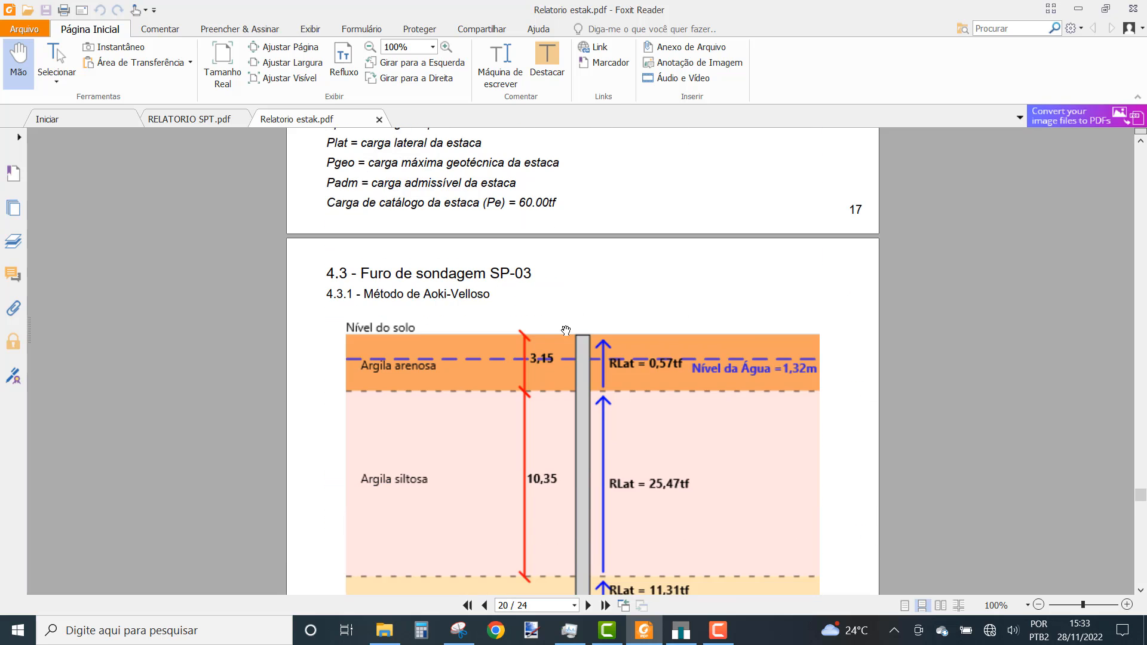
pyautogui.scroll(-20, 757, 351)
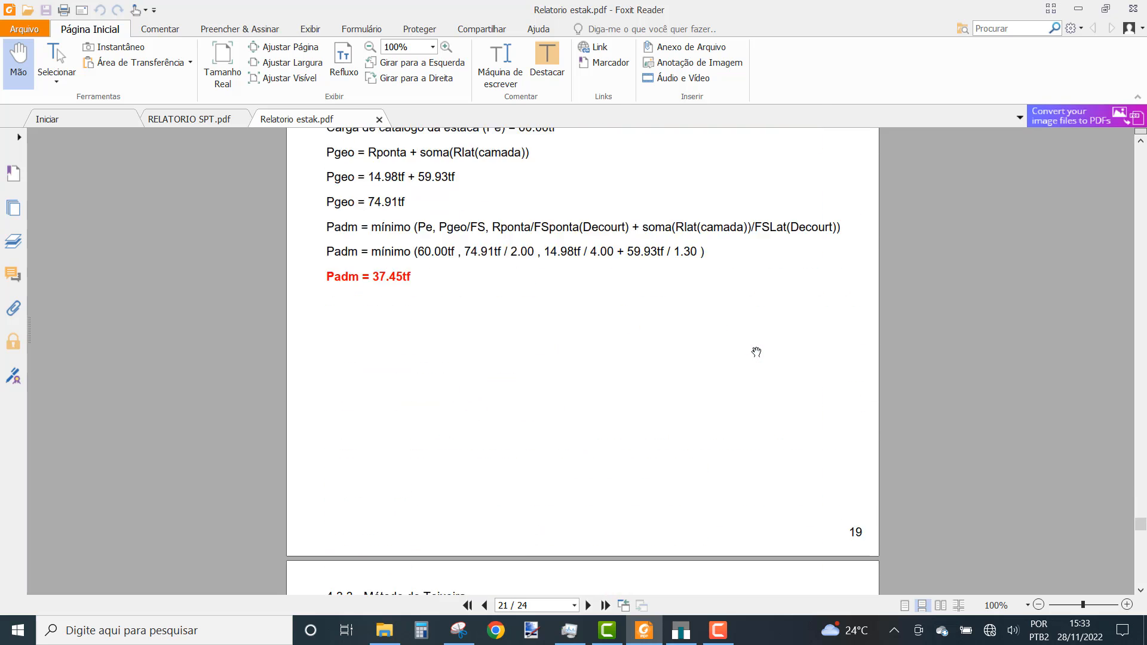
pyautogui.scroll(-16, 757, 352)
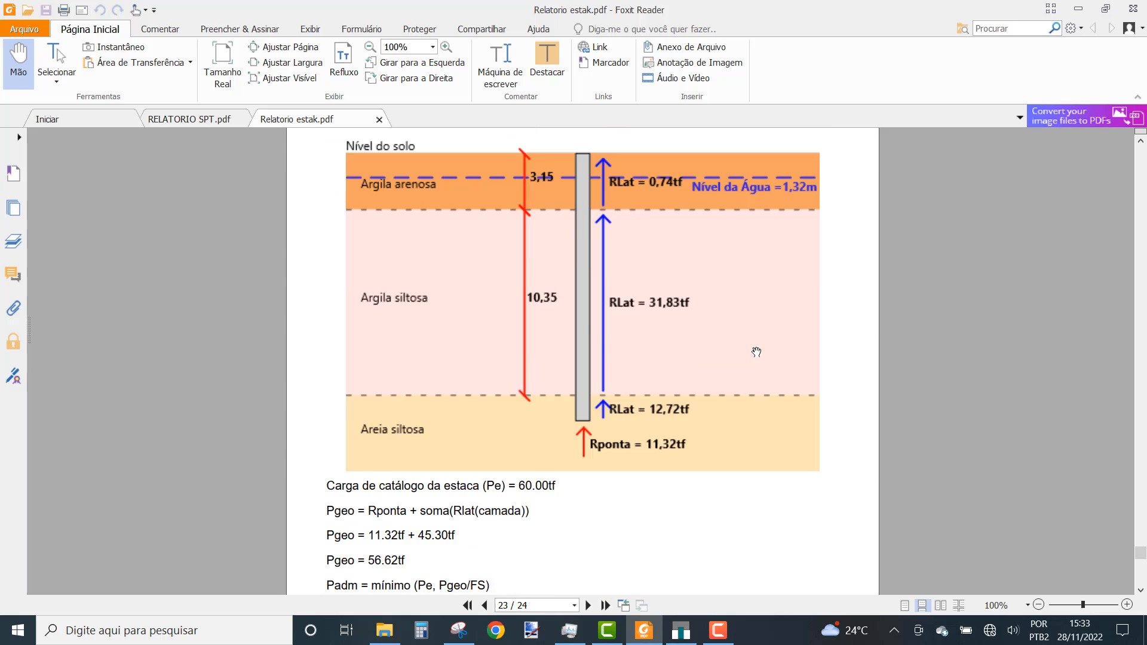
# Step: Examine section 5, Menores cargas admissíveis (Padm) obtidas, for the governing borehole and lowest load per method, through to the report's end
pyautogui.scroll(-5, 757, 352)
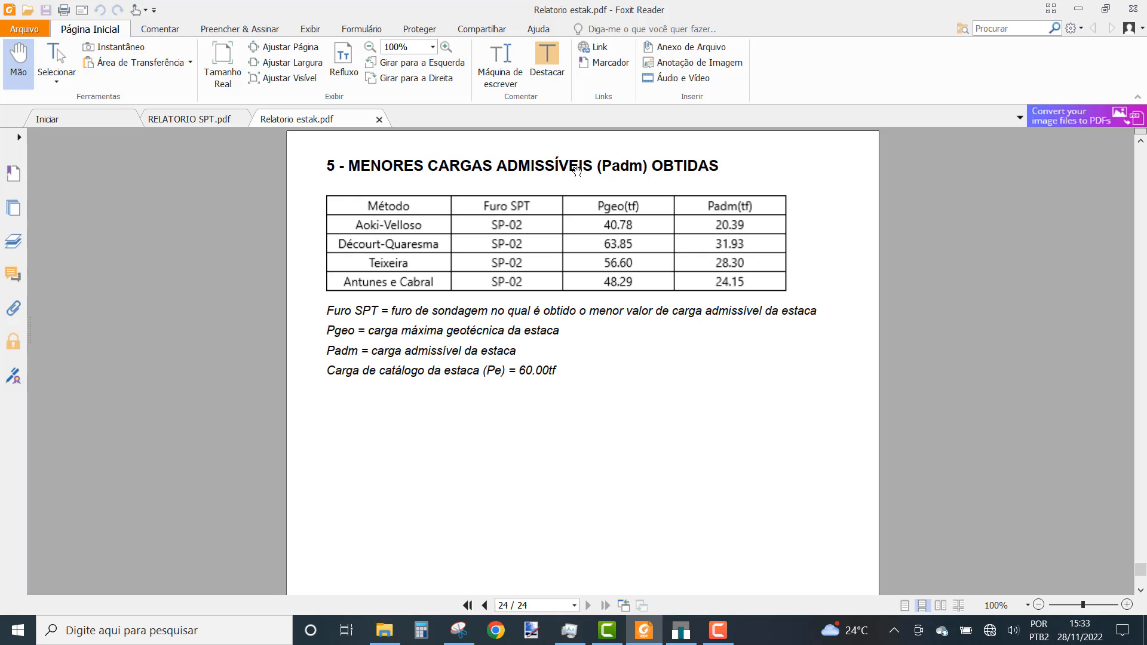
pyautogui.scroll(1, 807, 242)
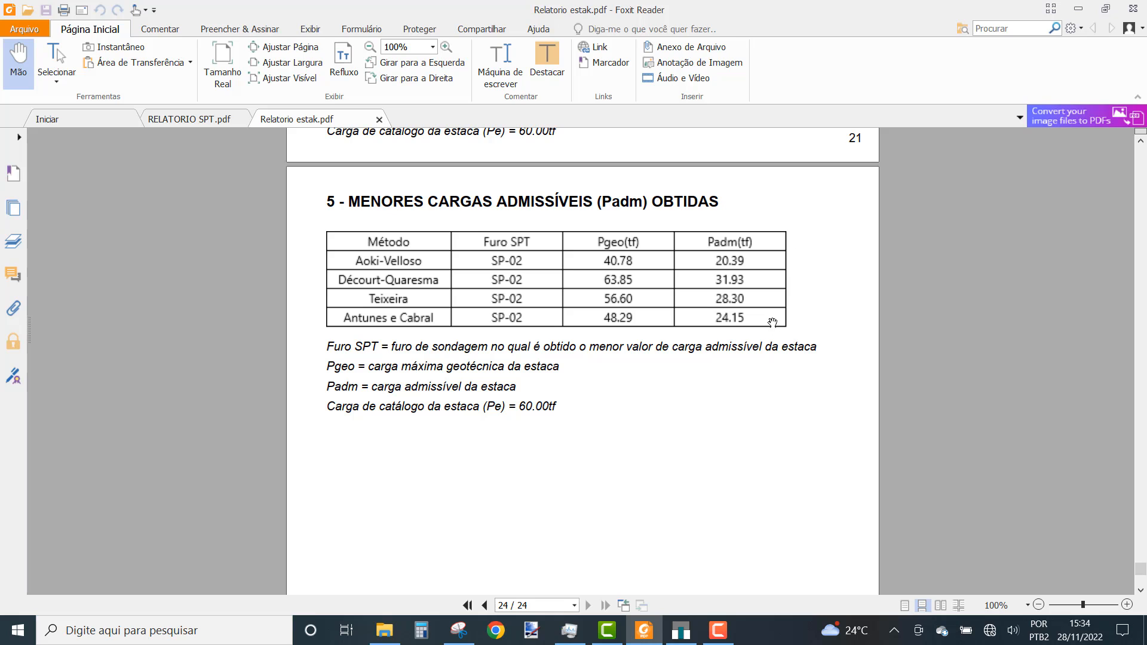
pyautogui.scroll(-5, 765, 356)
pyautogui.scroll(-5, 763, 354)
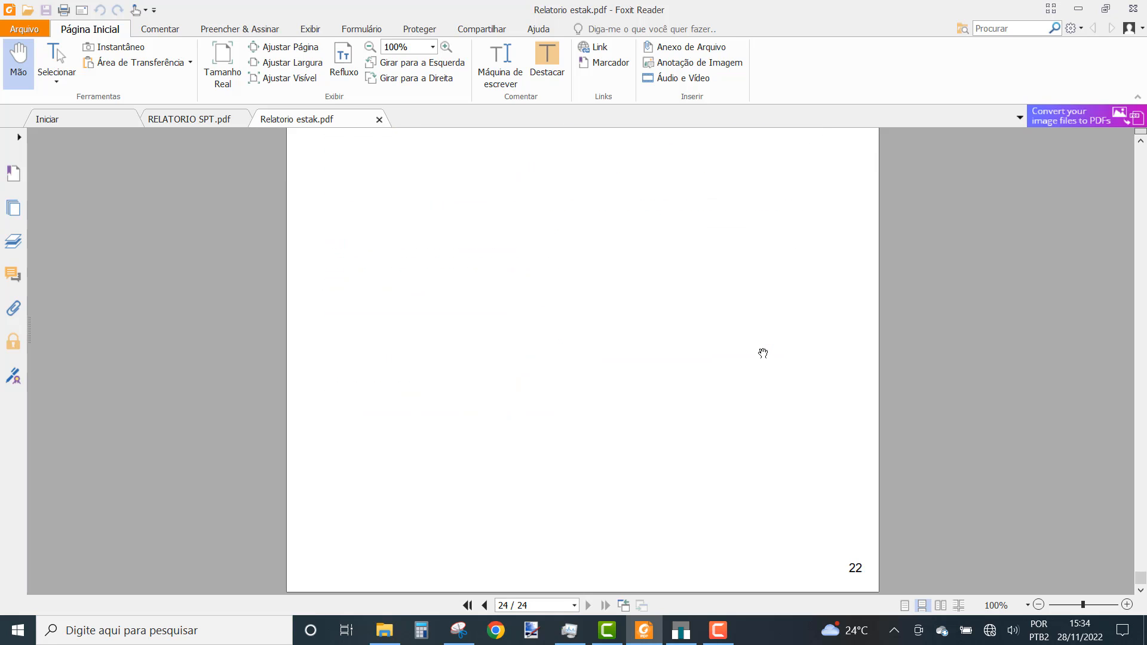